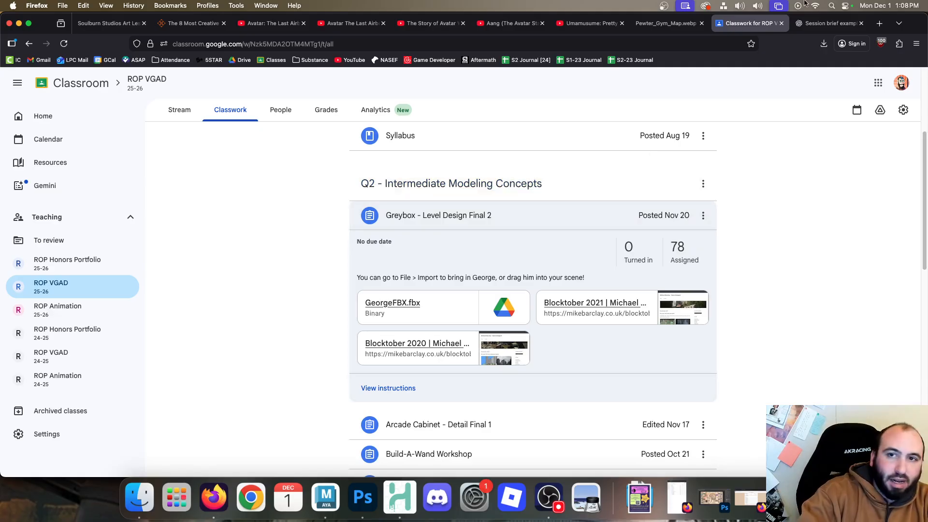
View the Pewter Gym map reference image in Firefox, then switch to the empty scene in Maya
left_click(671, 25)
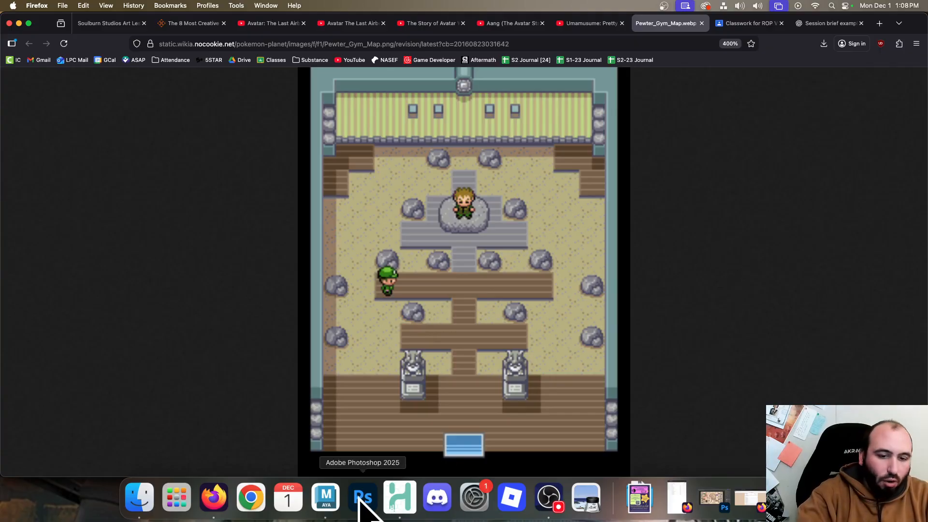
left_click(342, 505)
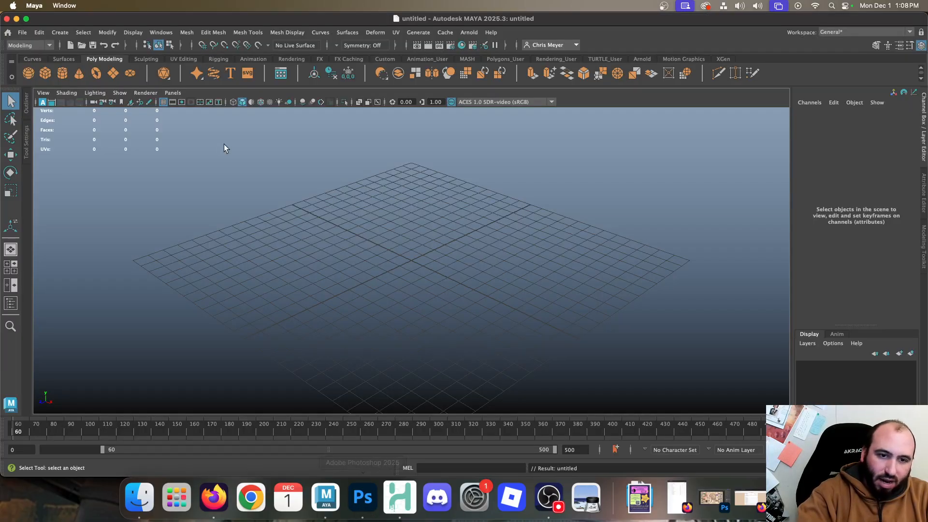
scroll(333, 212, "down", 5)
left_click_drag(333, 213, 341, 225, "alt")
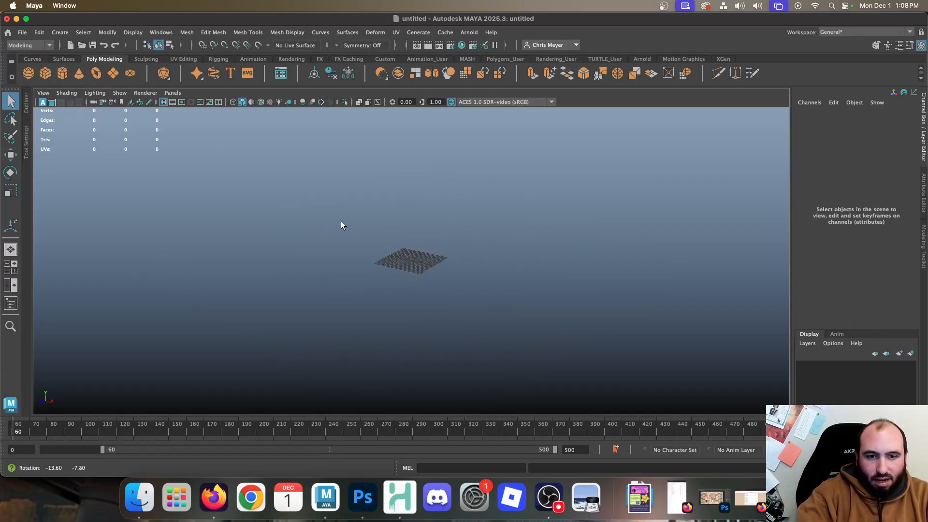
middle_click_drag(375, 233, 310, 295, "alt")
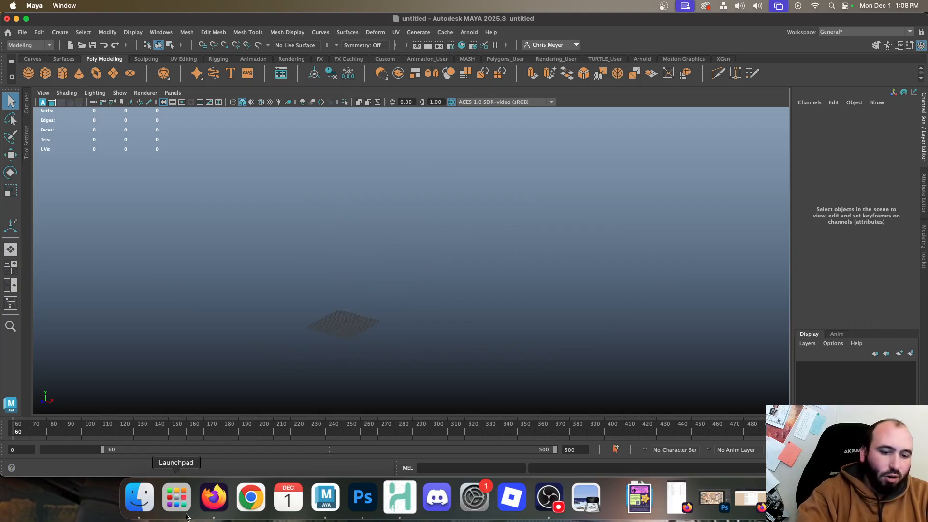
Find GeorgeFBX.fbx in the Greybox - Level Design Final 2 assignment in Firefox, then import the local copy into the Maya scene
left_click(218, 497)
left_click(755, 24)
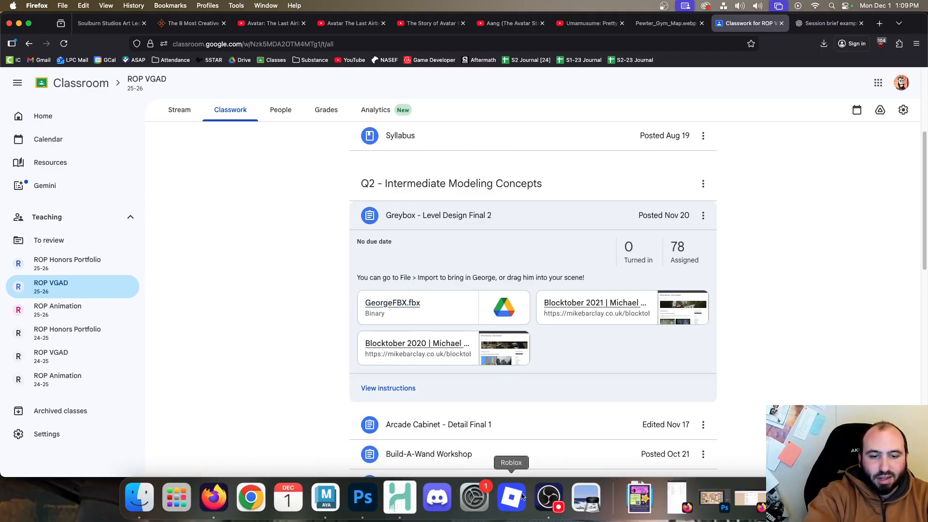
left_click(323, 499)
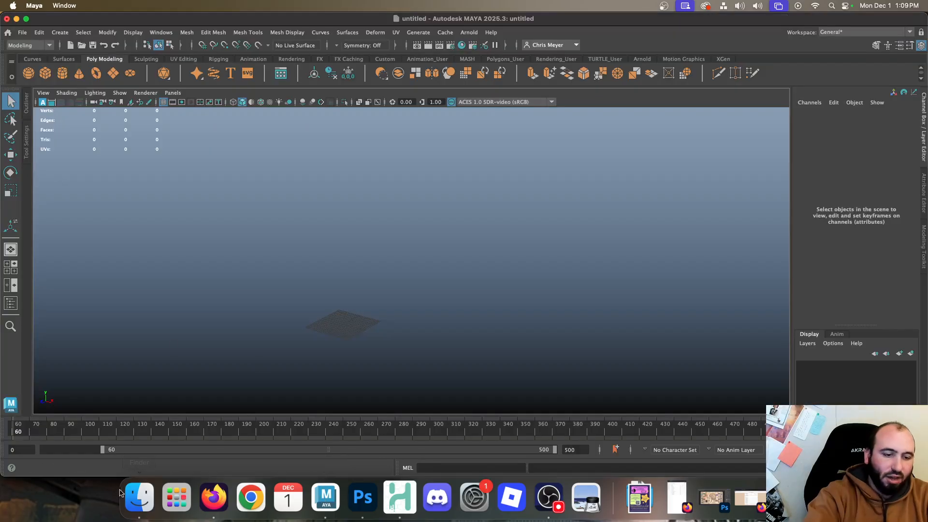
left_click(134, 494)
left_click_drag(228, 147, 408, 117)
left_click_drag(380, 150, 203, 247)
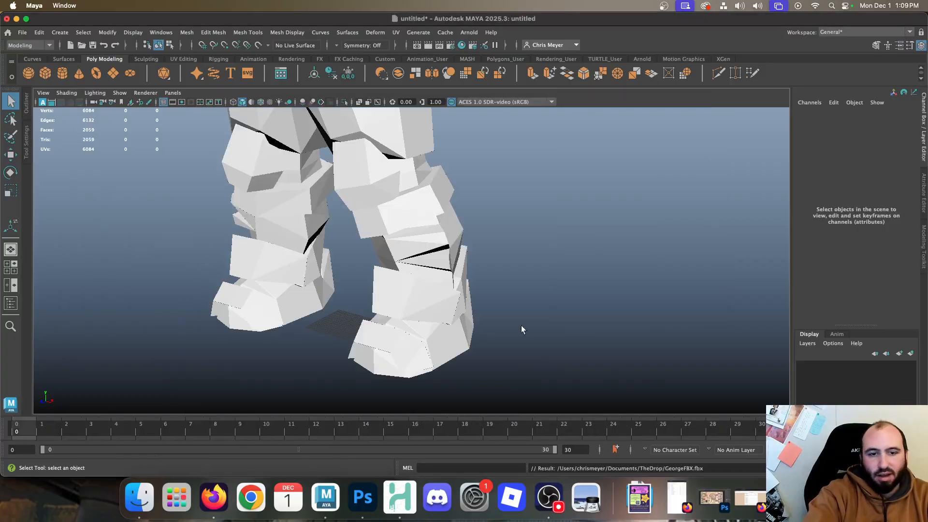
Examine the imported George figure's full body from several angles as a scale reference
left_click(382, 219)
scroll(436, 223, "down", 10)
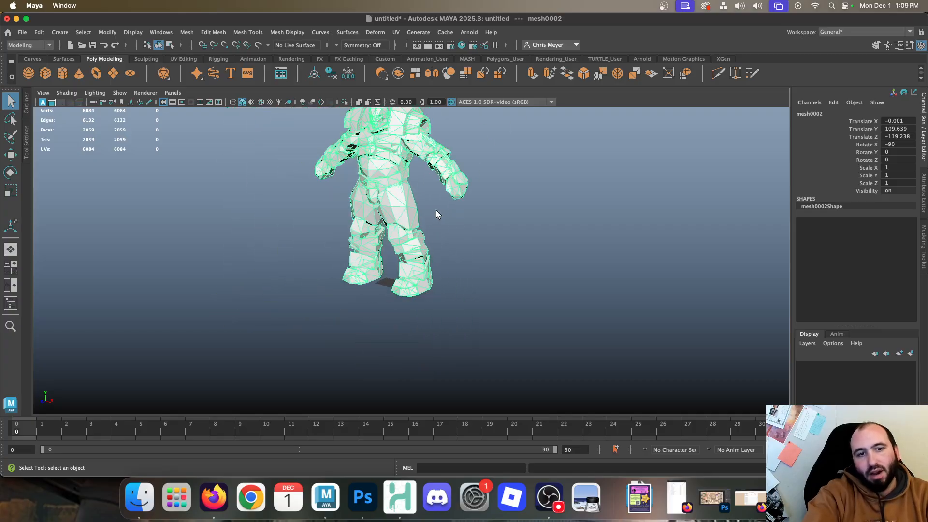
middle_click_drag(442, 205, 454, 258, "alt")
right_click_drag(449, 227, 564, 359, "alt")
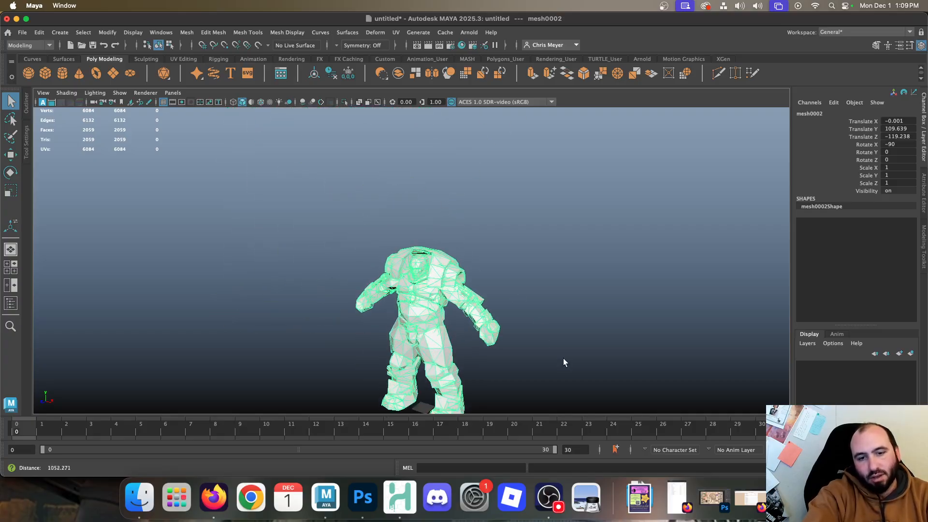
middle_click_drag(541, 308, 526, 244, "alt")
left_click(526, 244)
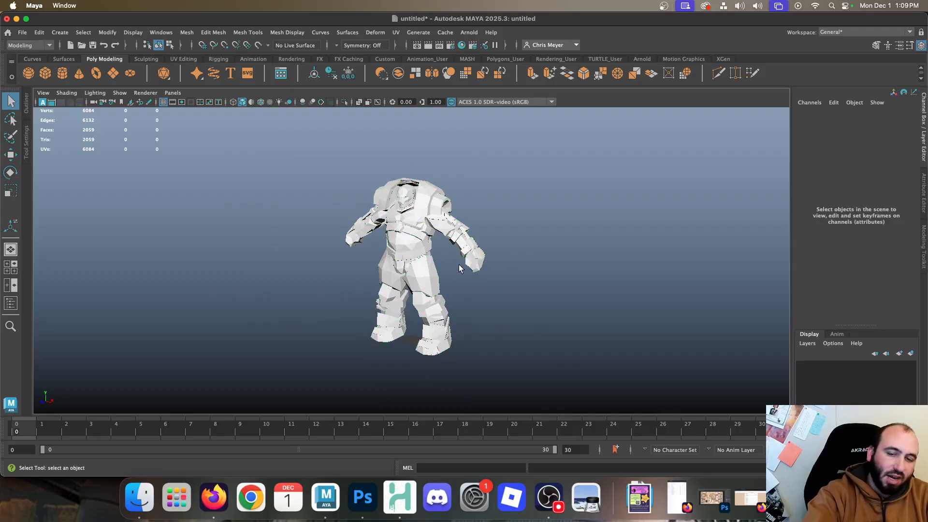
left_click(402, 227)
left_click_drag(403, 227, 386, 255, "alt")
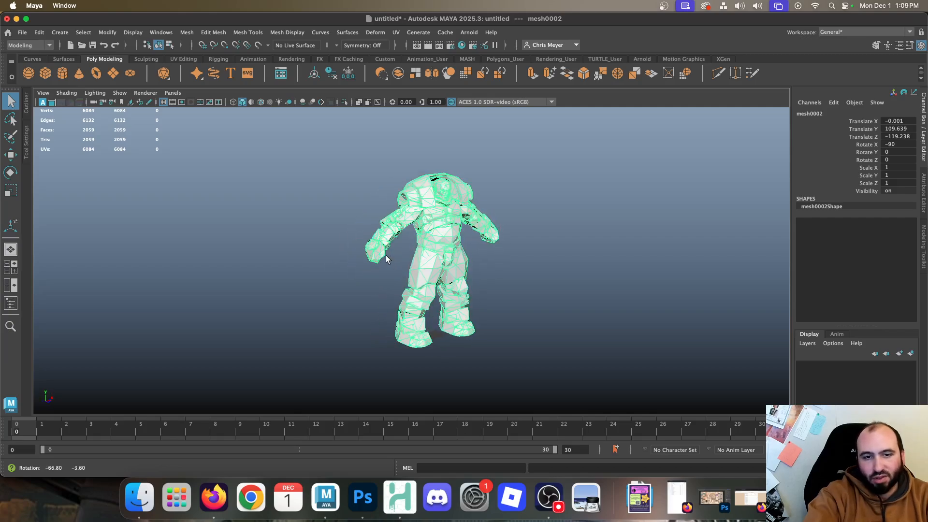
left_click(337, 245)
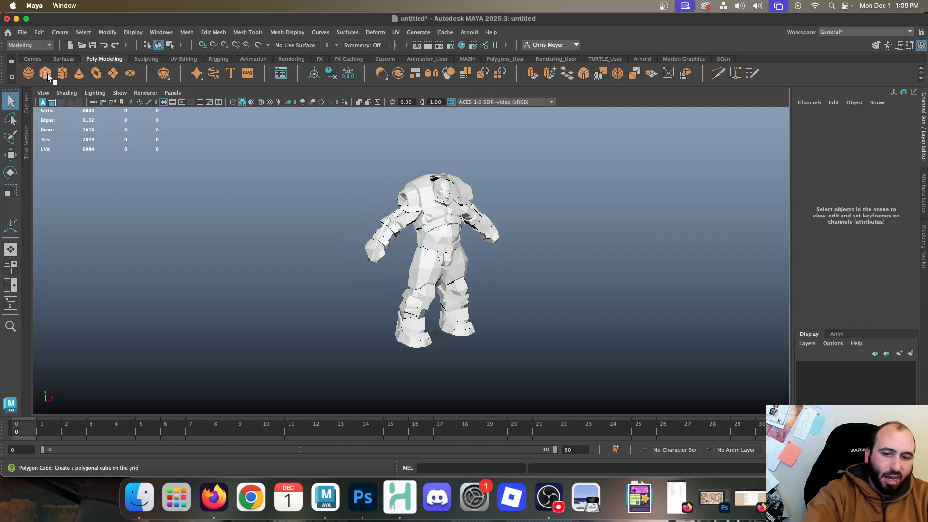
Create a polygon cube at the origin and scale it uniformly to about 1167 around the figure
left_click(45, 74)
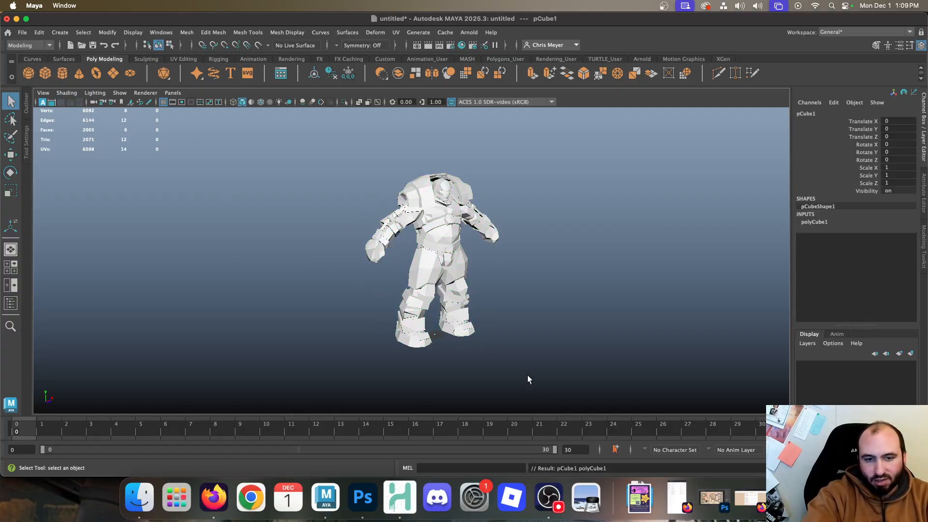
scroll(528, 379, "down", 3)
key("r")
left_click_drag(428, 306, 837, 382)
scroll(419, 221, "down", 5)
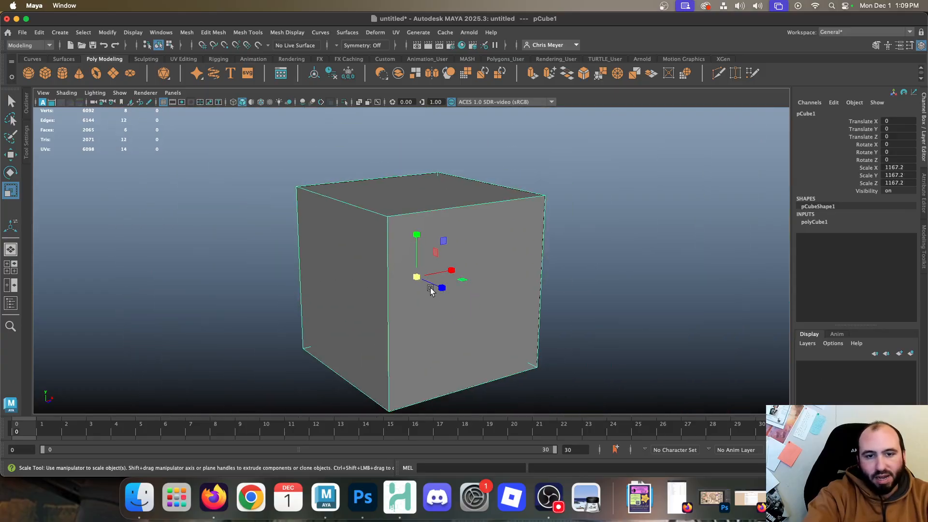
Stretch the cube along Z to a scale of about 5245 and delete its top face
left_click_drag(417, 289, 455, 262, "alt")
right_click(399, 189)
right_click_drag(402, 211, 402, 211)
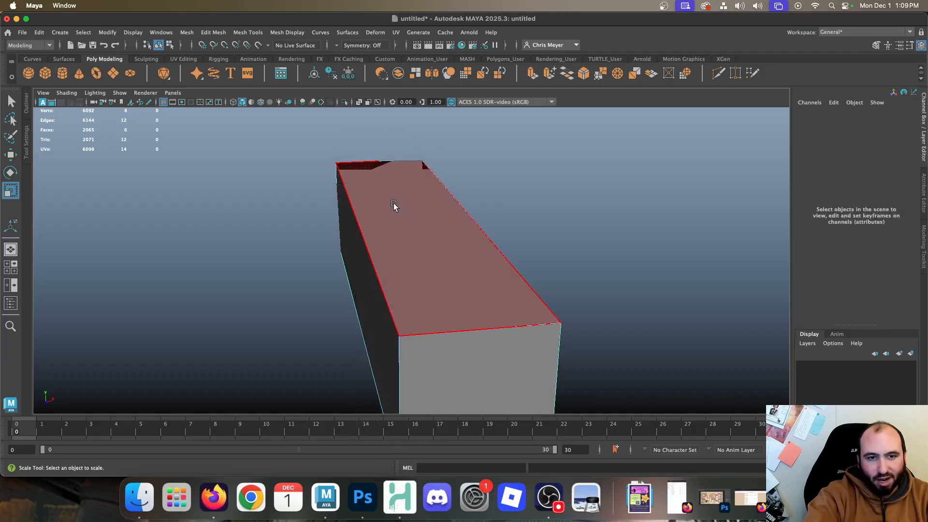
left_click(405, 232)
left_click_drag(405, 232, 486, 231, "alt")
key("Delete")
Return to object mode and raise the open box to about 453 in Y
right_click_drag(451, 141, 507, 128)
right_click_drag(498, 229, 530, 242, "alt")
left_click_drag(531, 242, 469, 290, "alt")
key("w")
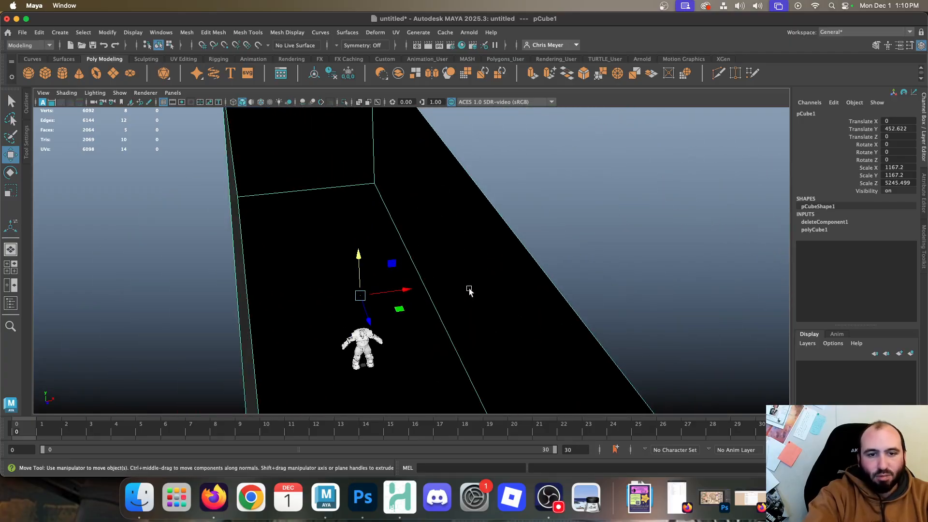
Reverse the open box's normals so its interior faces shade correctly, and deselect it
left_click_drag(286, 181, 443, 241, "alt")
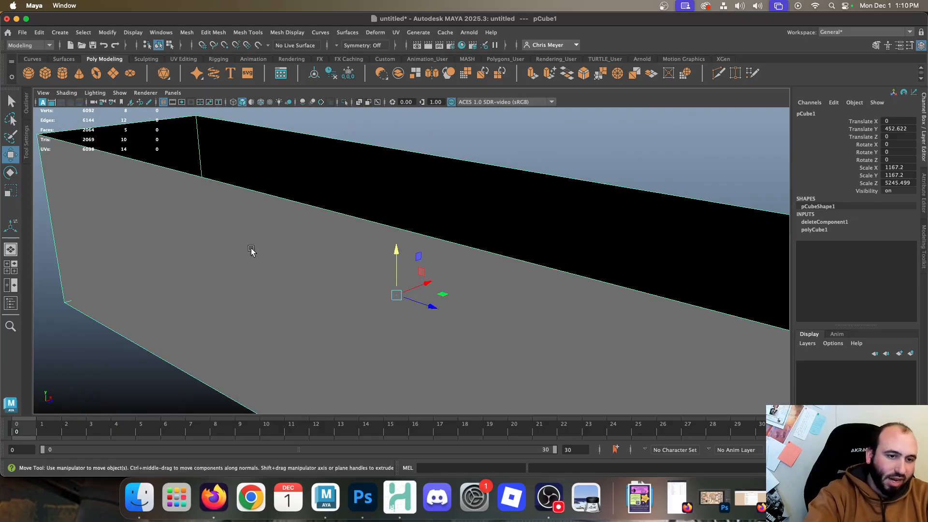
mouse_move(308, 260)
left_mouse_down("alt")
mouse_move(314, 282)
mouse_move(276, 284)
mouse_move(321, 251)
left_mouse_up("alt")
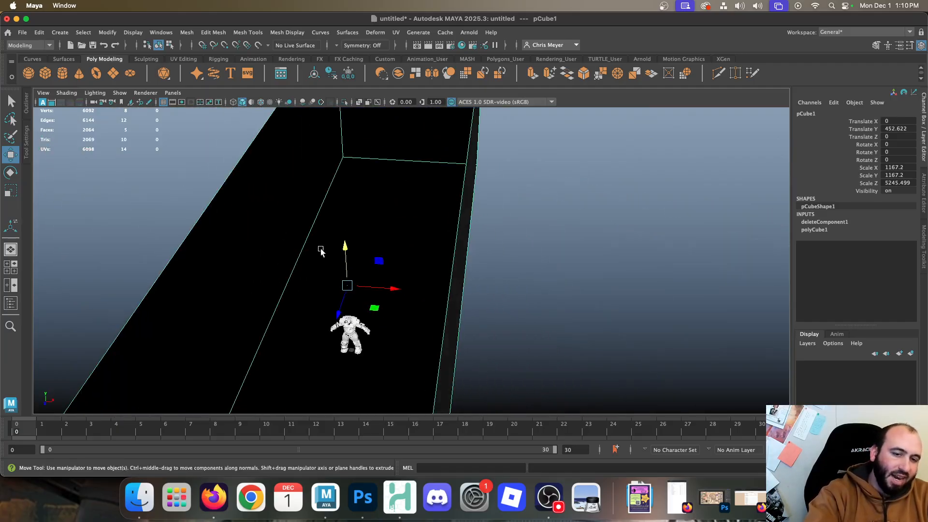
left_click_drag(505, 239, 522, 228, "alt")
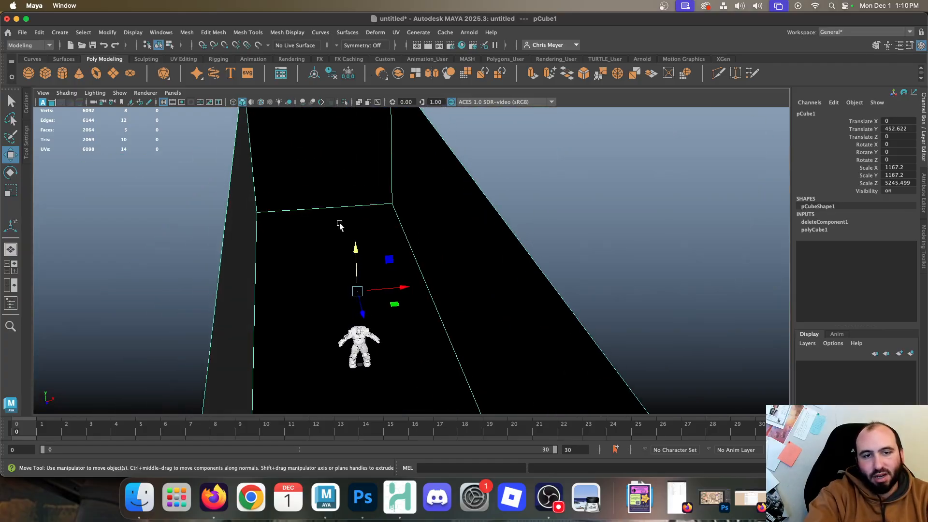
left_click(288, 32)
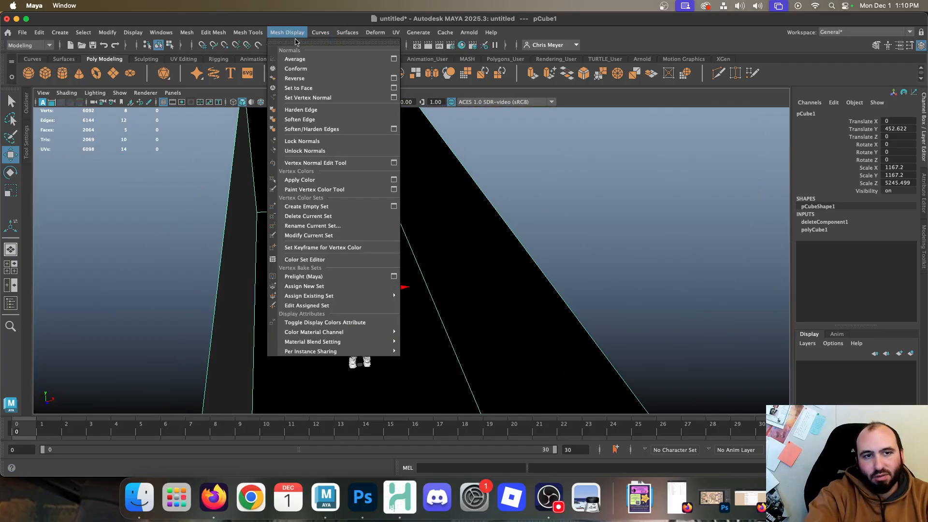
left_click(290, 77)
left_click(566, 213)
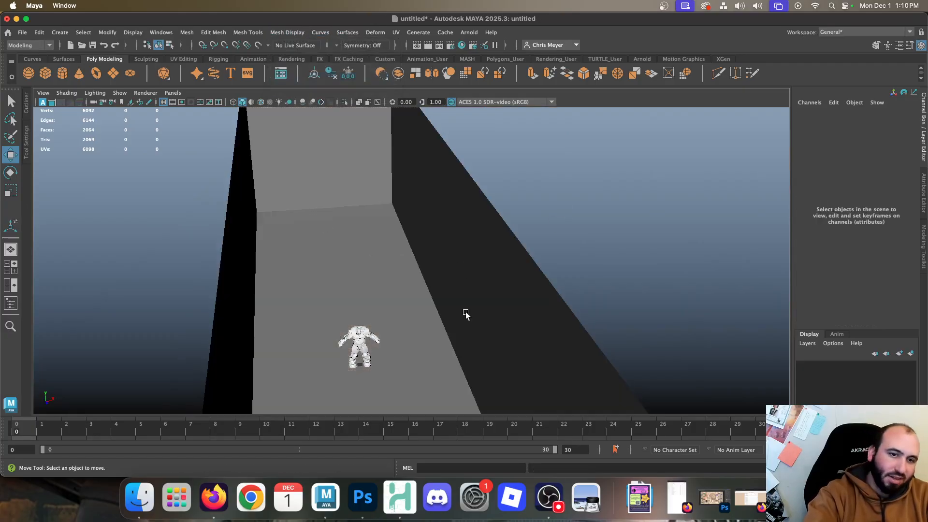
Raise the box to about 598 in Y so its floor lines up with George's feet
left_click_drag(466, 313, 359, 271, "alt")
left_click(348, 251)
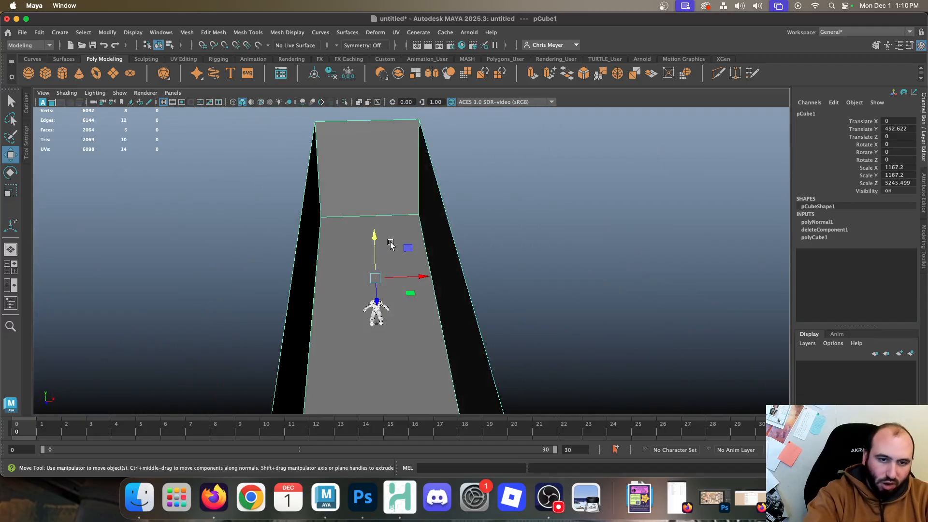
left_click_drag(375, 235, 420, 255)
right_click_drag(421, 255, 296, 170, "alt")
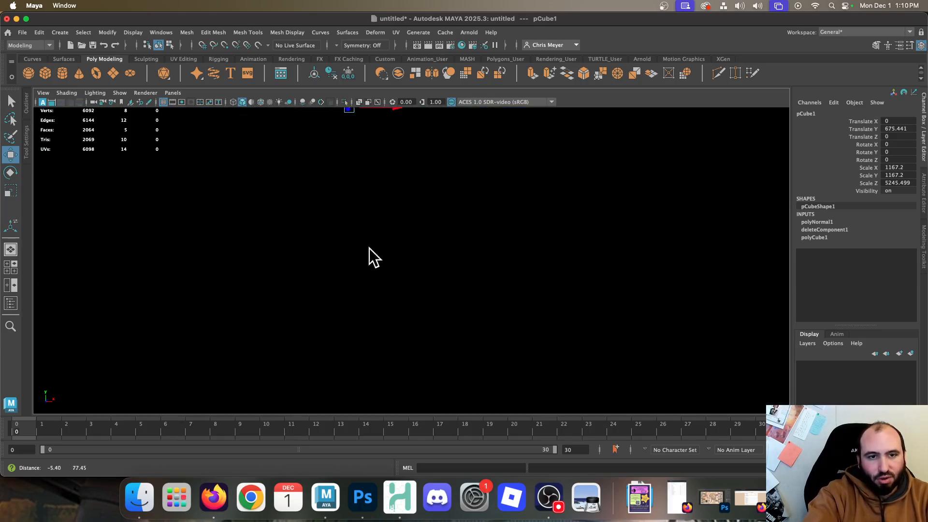
left_click_drag(369, 248, 348, 276, "alt")
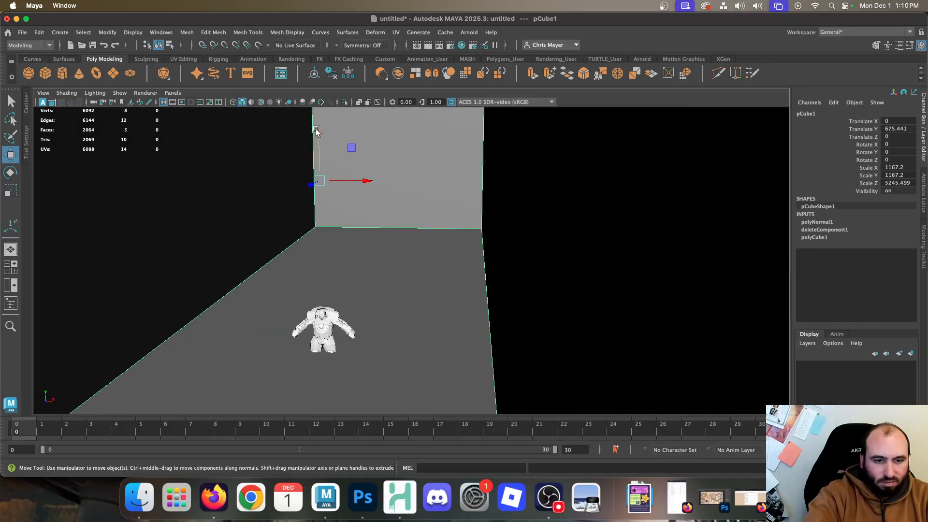
left_click_drag(316, 130, 379, 285)
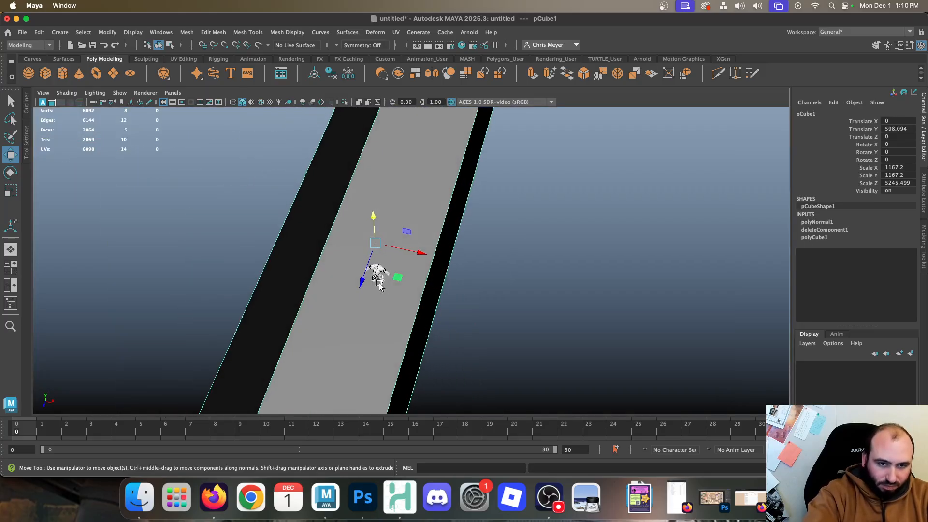
Move George along the corridor floor to the far end wall, at about -2737 in Z
left_click(379, 269)
left_click_drag(436, 279, 550, 288, "alt")
left_click_drag(292, 269, 263, 333, "alt")
left_click_drag(263, 333, 462, 406, "alt")
right_click_drag(463, 406, 440, 319, "alt")
middle_click_drag(439, 319, 385, 261, "alt")
left_click_drag(394, 293, 385, 240, "alt")
right_click_drag(386, 240, 319, 290, "alt")
middle_click_drag(319, 290, 439, 321, "alt")
left_click_drag(438, 322, 536, 341, "alt")
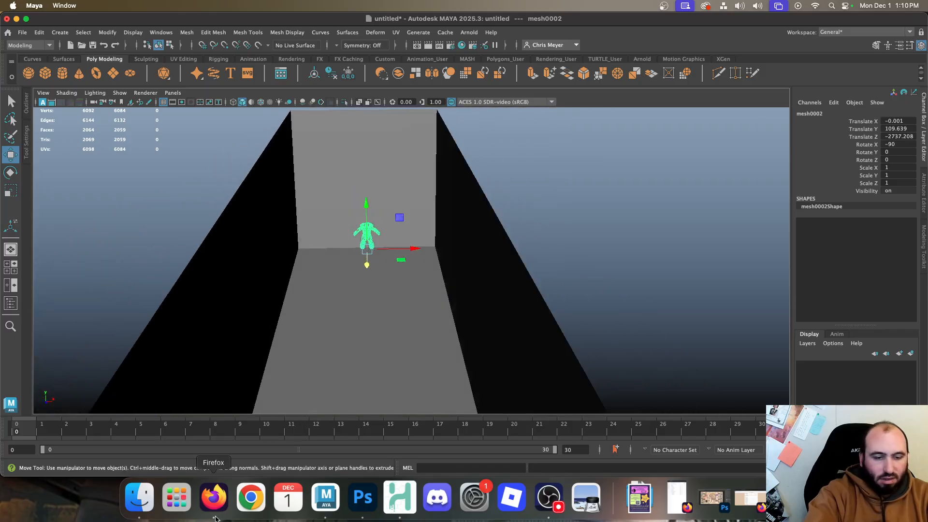
Check the room proportions on the Pewter Gym map in Firefox, then return to Maya
left_click(214, 503)
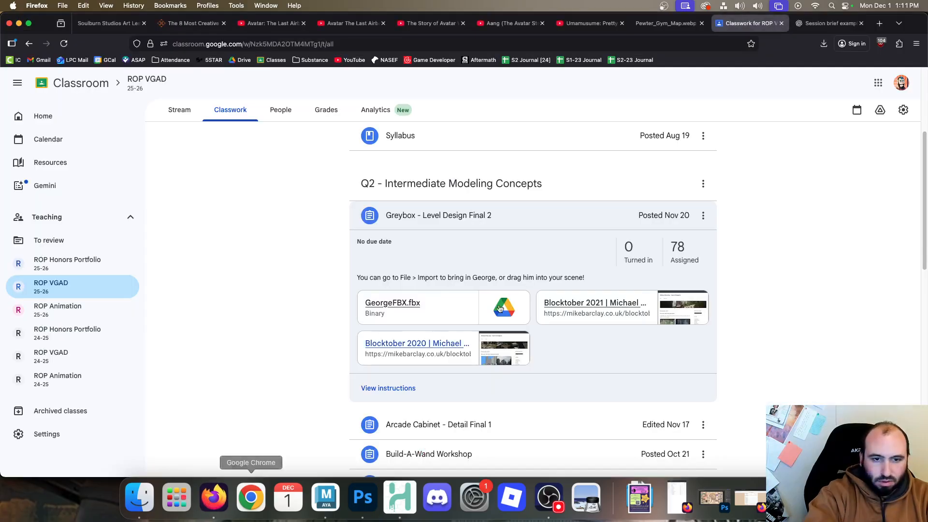
left_click(669, 24)
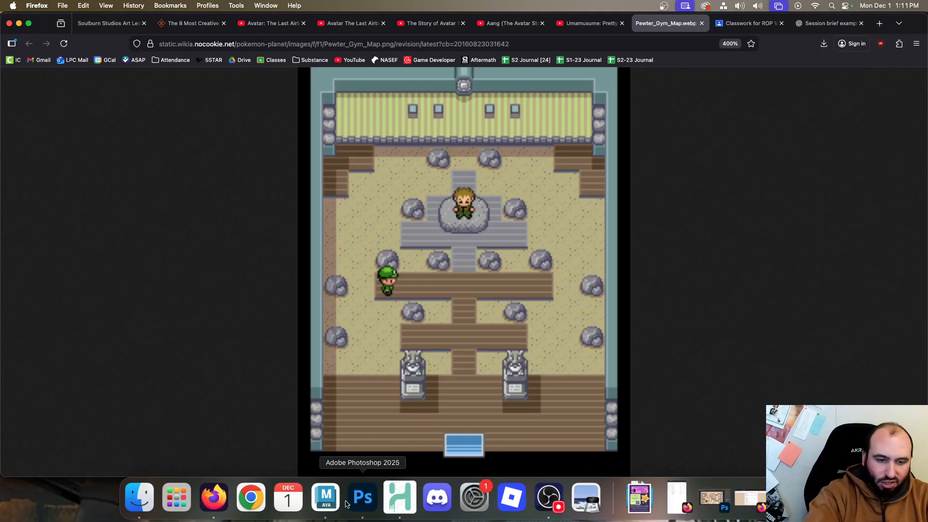
left_click(327, 498)
Widen the open box along X to a scale of about 2988 to match the gym's proportions
left_click(440, 176)
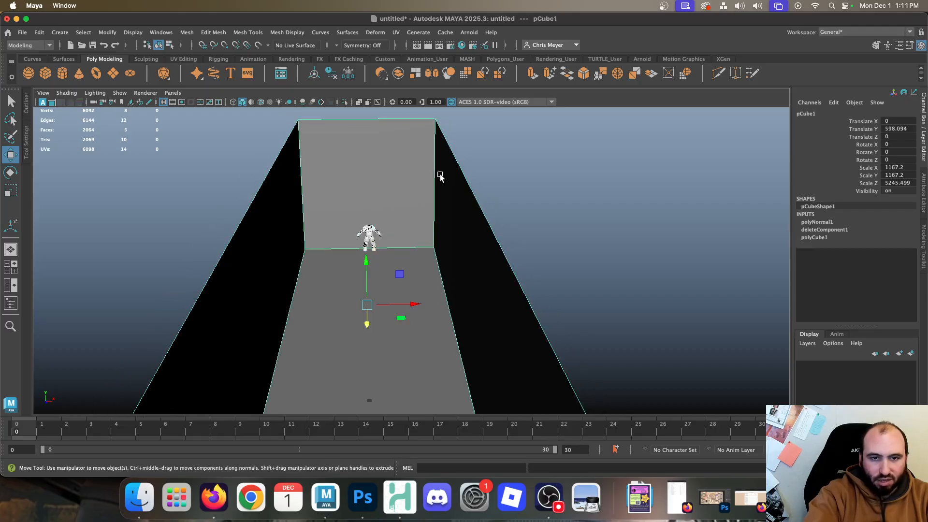
right_click_drag(448, 171, 496, 153)
key("r")
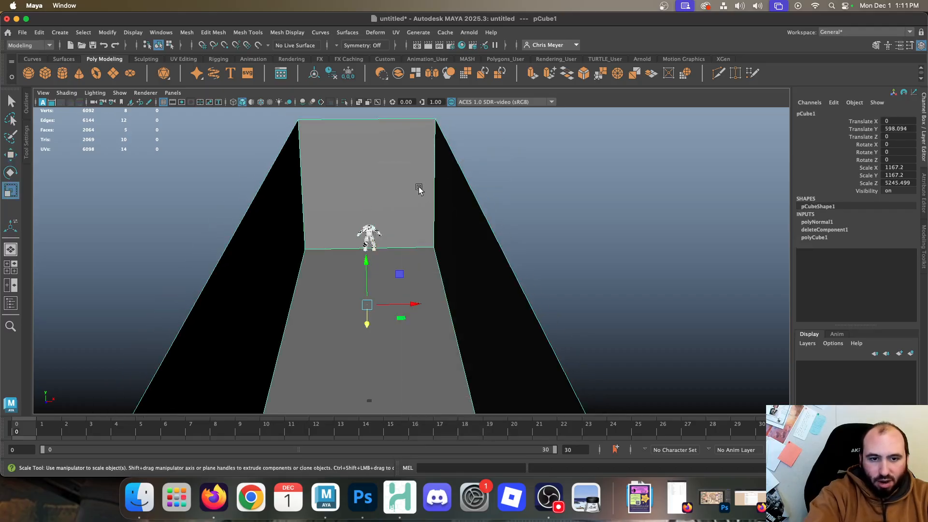
left_click_drag(412, 306, 360, 283)
scroll(411, 220, "down", 5)
scroll(437, 304, "up", 5)
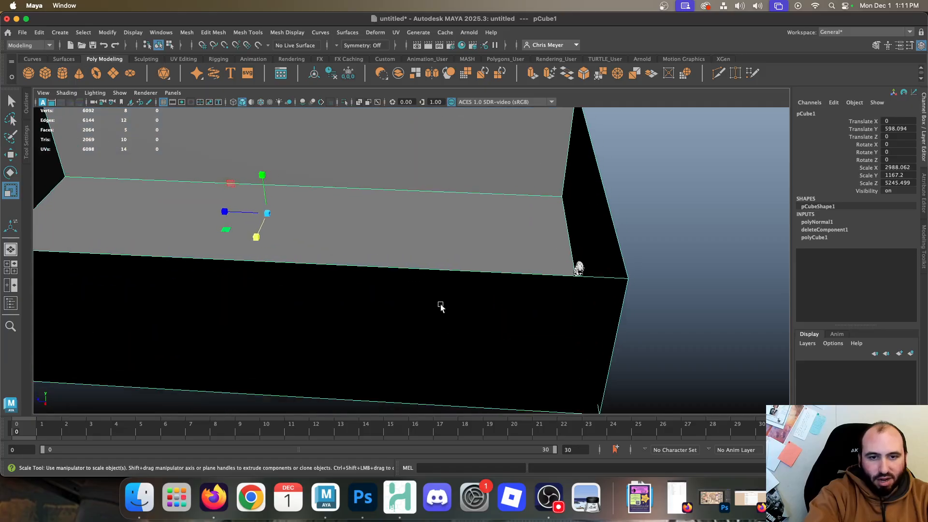
middle_click_drag(439, 305, 498, 333, "alt")
left_click_drag(498, 333, 296, 348, "alt")
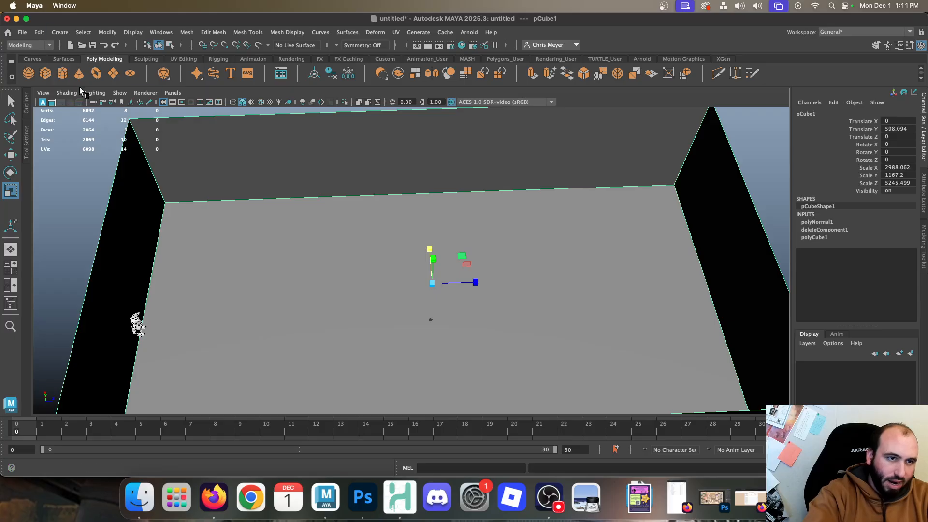
Open the perspective camera's attributes and set its Far Clip Plane to 999999999
left_click(110, 102)
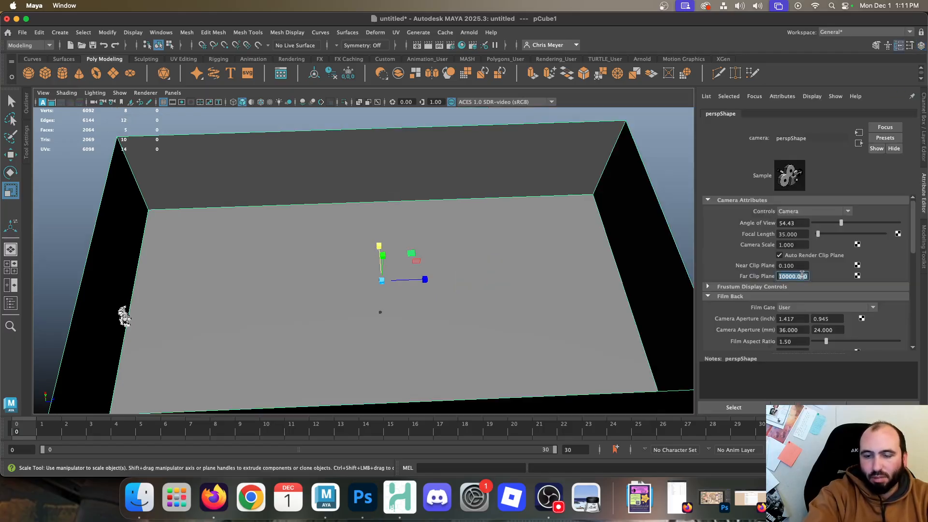
type("999999999")
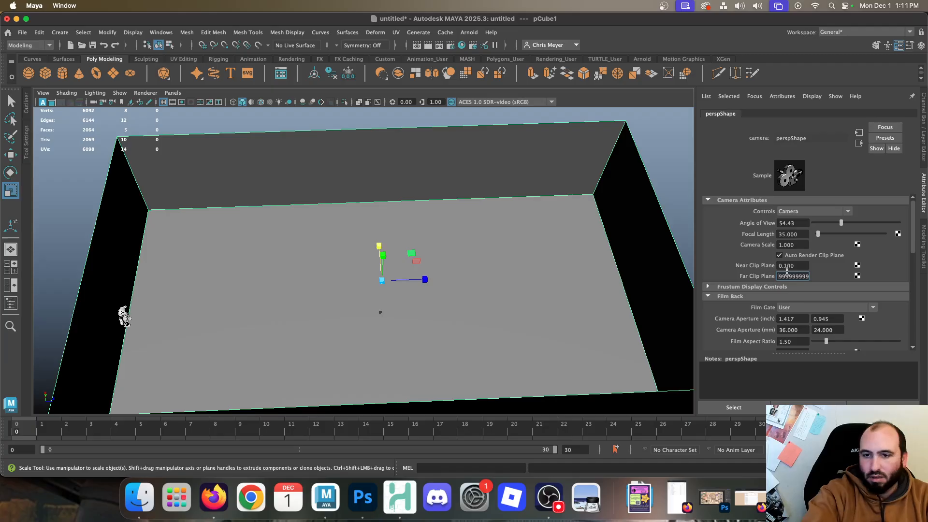
left_click_drag(395, 245, 288, 238, "alt")
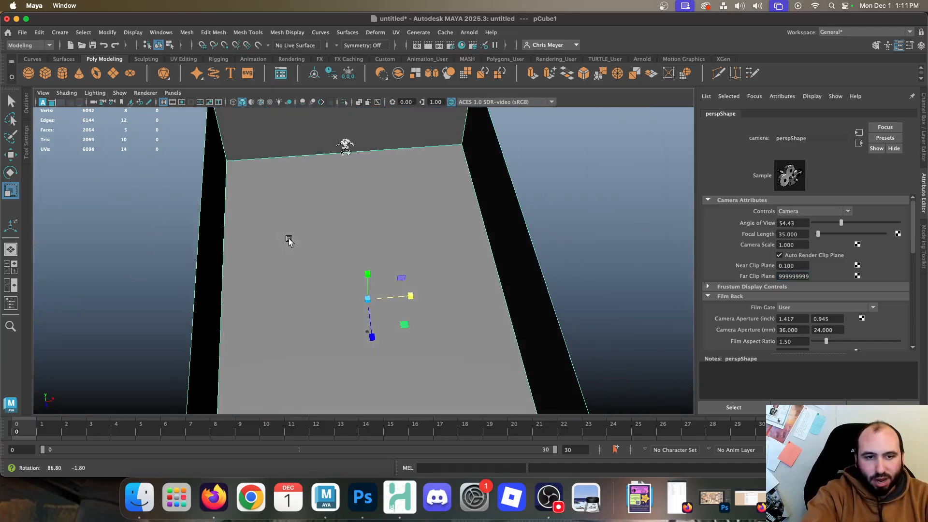
Lower the open box's four top edges to about 887 in Y to shorten its walls, then return to object mode
right_click_drag(288, 239, 419, 293, "alt")
left_click_drag(419, 293, 418, 270, "alt")
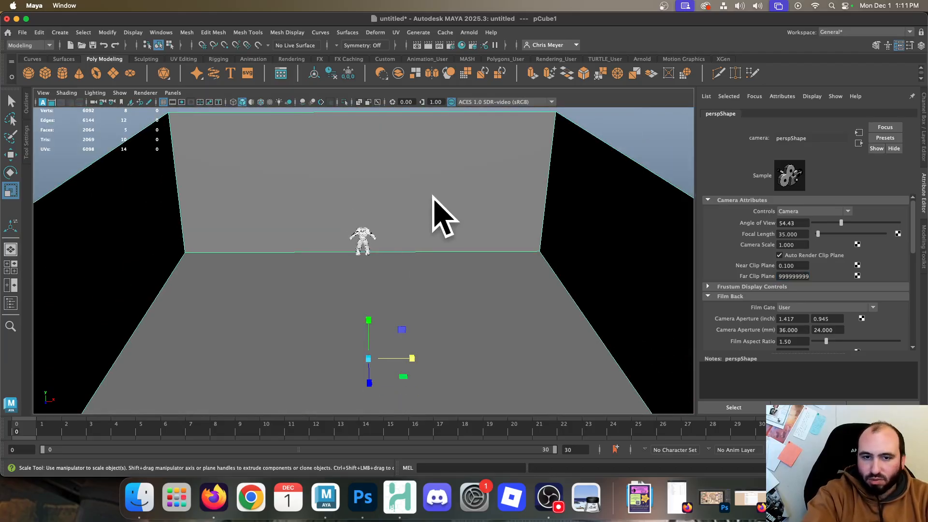
right_click(419, 159)
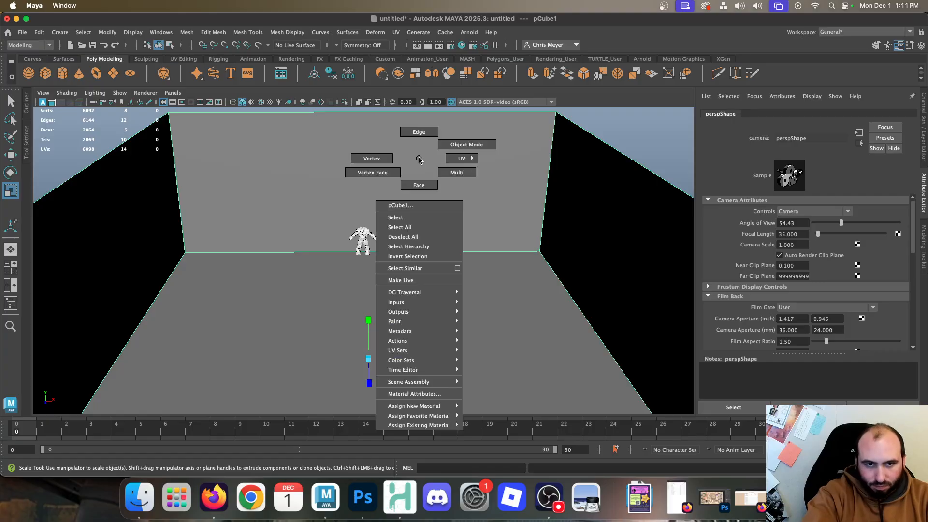
left_click(419, 132)
left_click(421, 115)
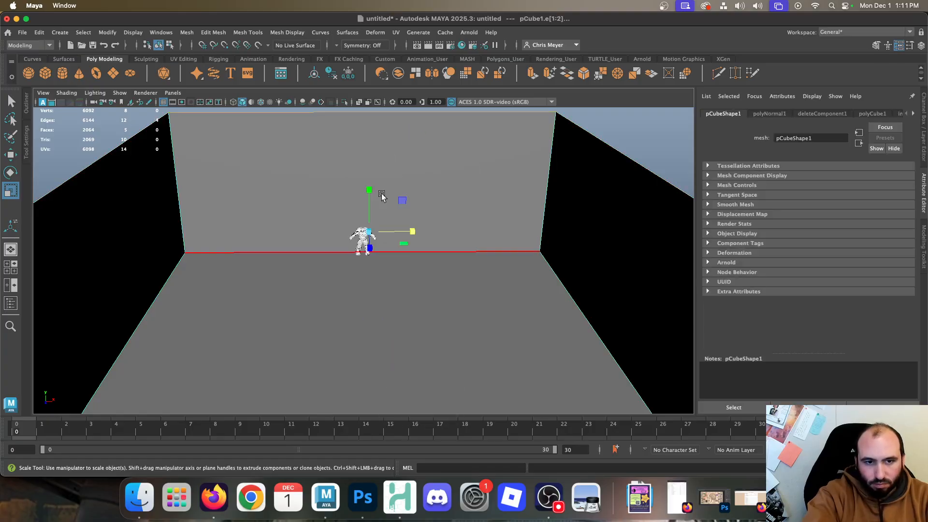
key("w")
left_click_drag(376, 190, 377, 264)
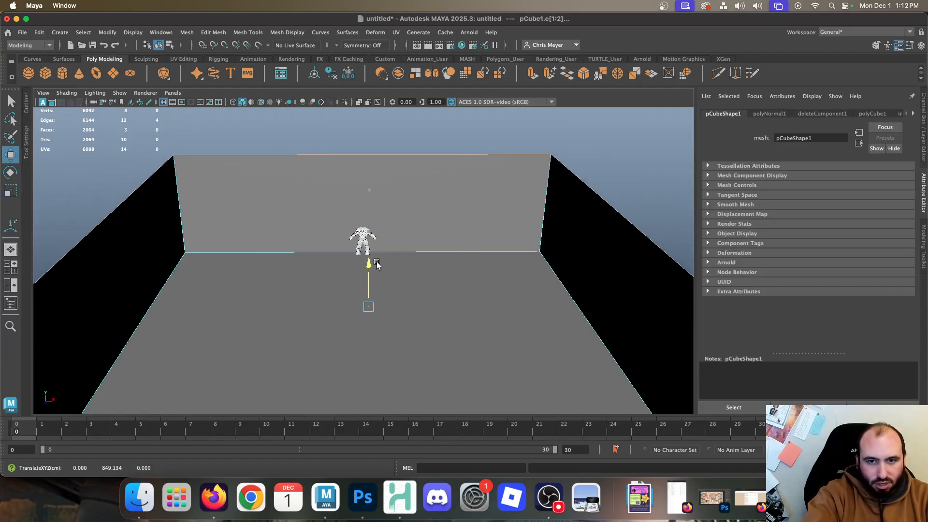
right_click_drag(655, 301, 458, 153, "alt")
right_click_drag(491, 276, 342, 187, "alt")
mouse_move(361, 244)
left_mouse_down("alt")
mouse_move(340, 240)
mouse_move(353, 363)
mouse_move(365, 290)
mouse_move(349, 277)
mouse_move(365, 245)
mouse_move(369, 253)
left_mouse_up("alt")
scroll(339, 240, "up", 10)
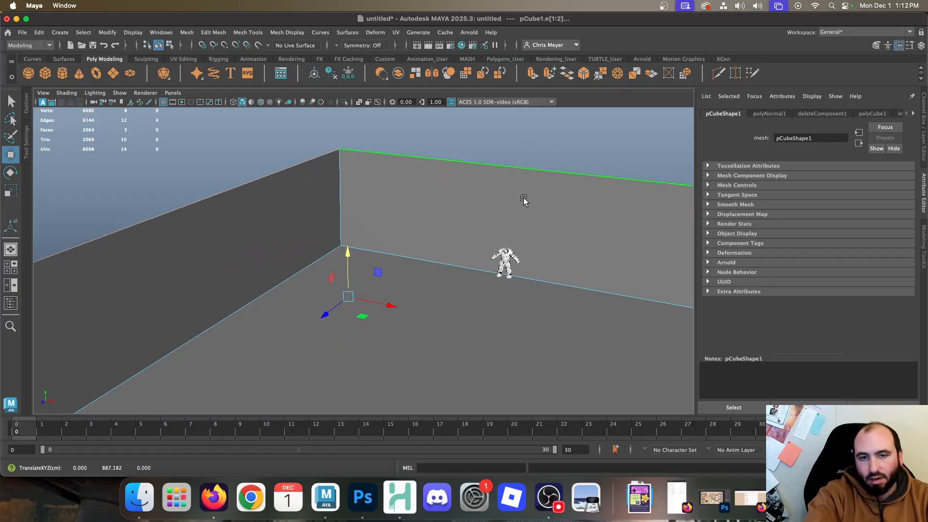
right_click_drag(346, 144, 393, 130)
left_click(431, 146)
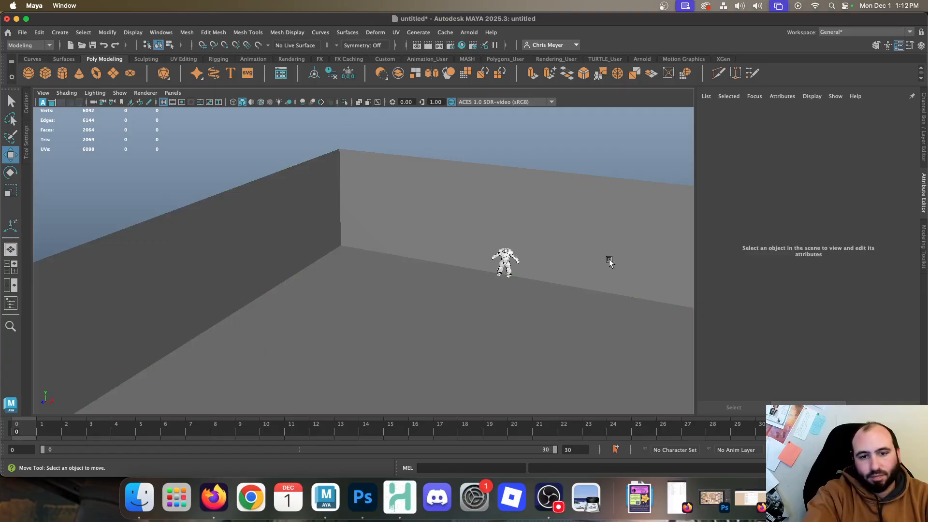
Move George a short distance along Z, away from the end wall
scroll(534, 343, "down", 5)
left_click_drag(533, 342, 491, 381, "alt")
left_click_drag(559, 278, 405, 203, "alt")
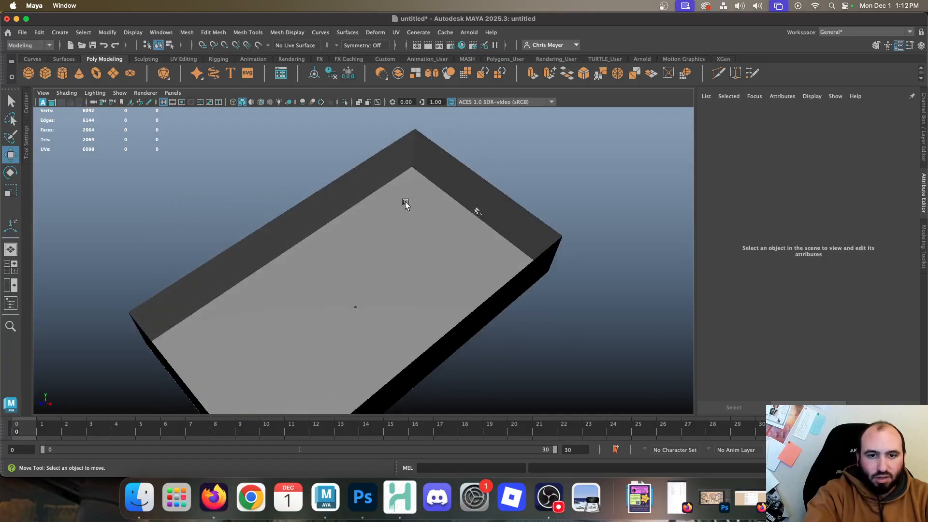
left_click(477, 211)
left_click_drag(449, 239, 440, 245)
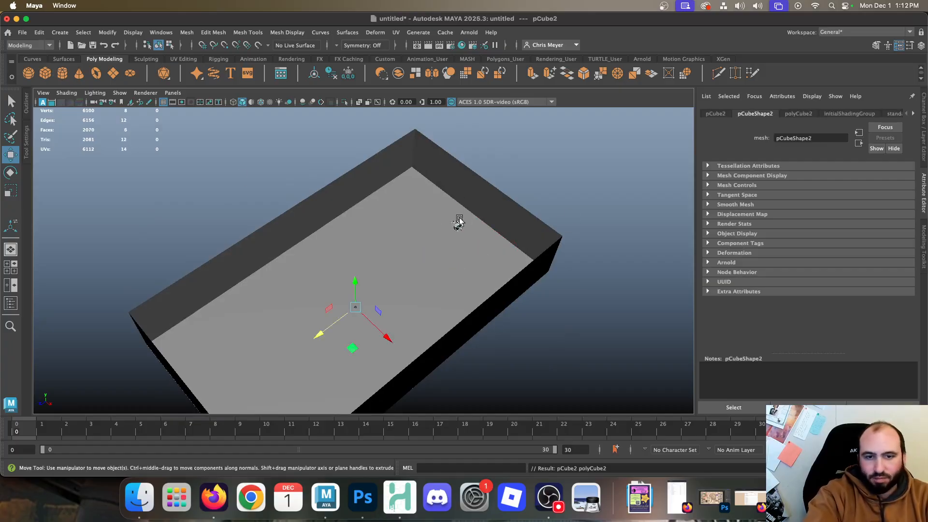
Add a polygon cube, scale it up uniformly, and move it along Z to the end wall behind George
key("r")
left_click_drag(355, 307, 406, 315)
key("w")
left_click_drag(319, 333, 465, 238)
right_click_drag(450, 120, 643, 204, "alt")
middle_click_drag(643, 204, 426, 263, "alt")
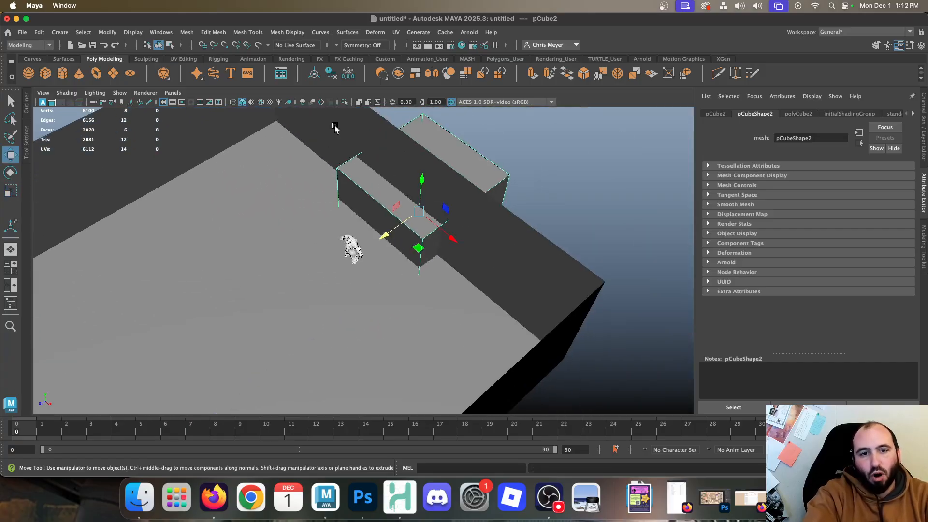
Thin the cube along Z and narrow it along X to form a door block at the end wall
right_click_drag(336, 129, 518, 182, "alt")
middle_click_drag(518, 182, 363, 271, "alt")
key("r")
left_click_drag(355, 249, 334, 260)
key("w")
left_click_drag(308, 306, 350, 232, "alt")
key("r")
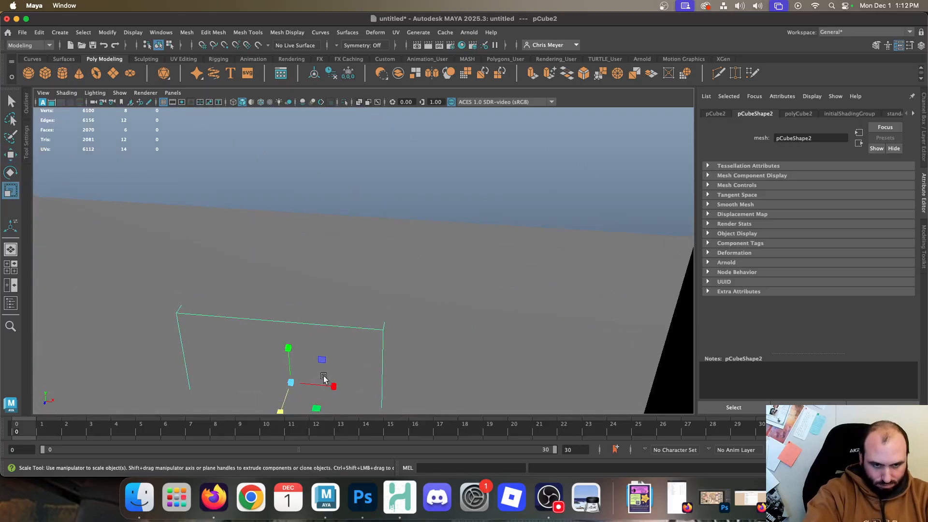
left_click_drag(334, 387, 409, 258)
Adjust the door block's height in Y to suit George's size
right_click_drag(419, 229, 552, 352, "alt")
middle_click_drag(559, 321, 415, 272, "alt")
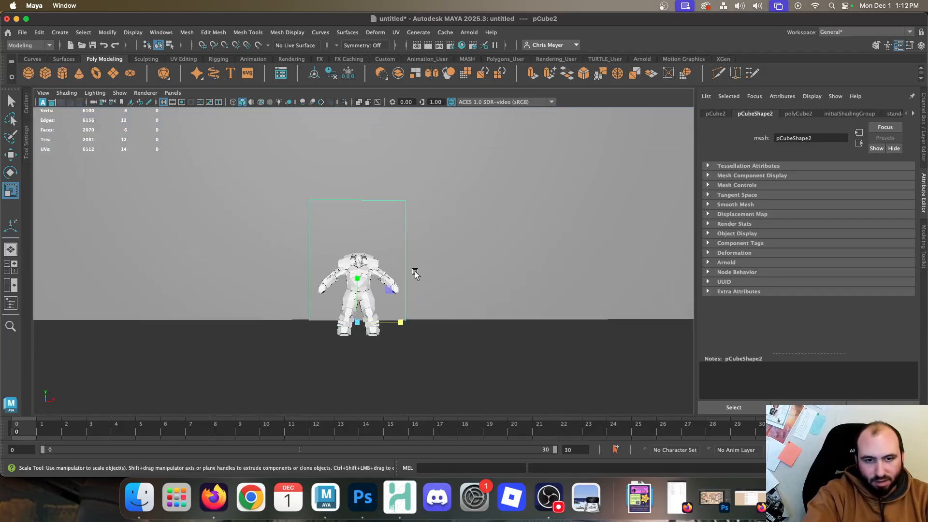
right_click_drag(414, 271, 538, 368, "alt")
right_click_drag(441, 232, 462, 272, "alt")
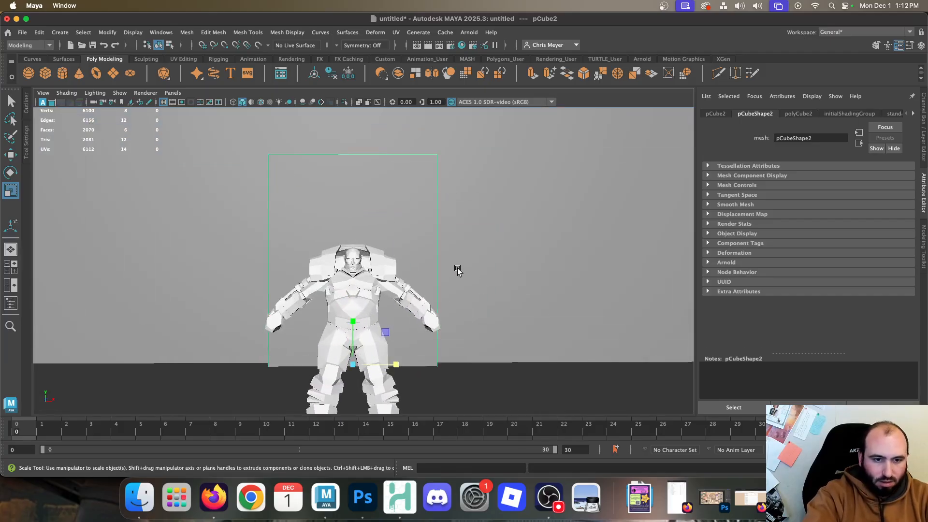
left_click_drag(354, 323, 317, 300)
middle_click_drag(318, 300, 599, 370, "alt")
right_click_drag(600, 370, 533, 334, "alt")
Move George along Z so he stands close in front of the door block
left_click(483, 321)
key("w")
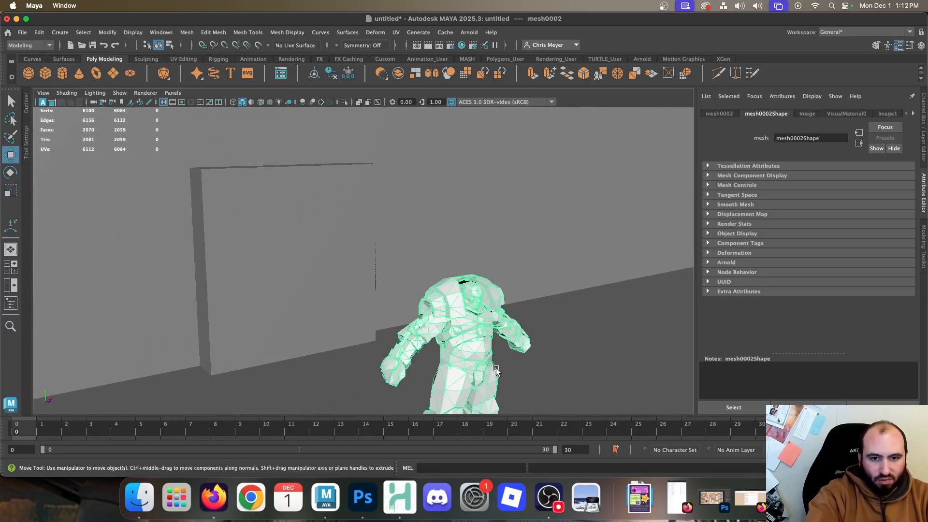
right_click_drag(510, 376, 455, 293, "alt")
middle_click_drag(480, 352, 474, 284, "alt")
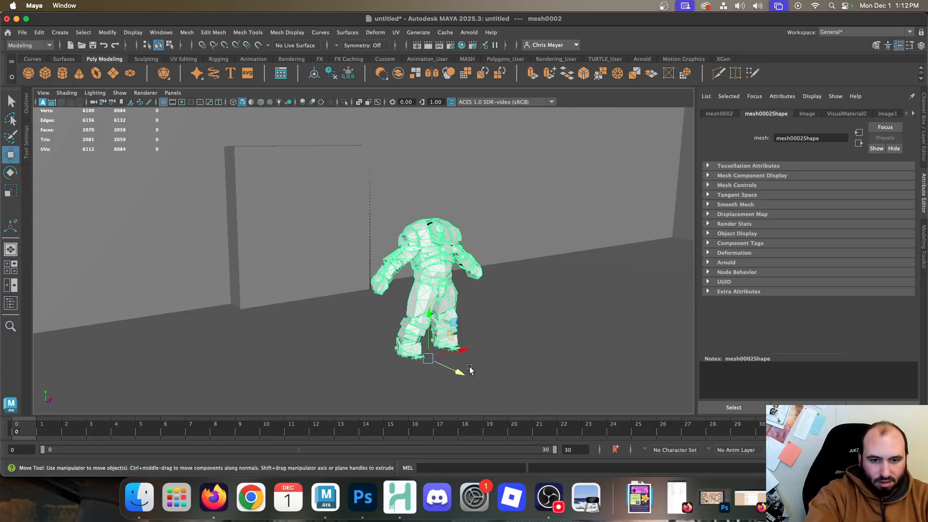
left_click_drag(460, 371, 445, 314)
Lower the door block's top face to about 334 in Y
left_click(278, 181)
key("r")
left_click_drag(339, 322, 432, 331, "alt")
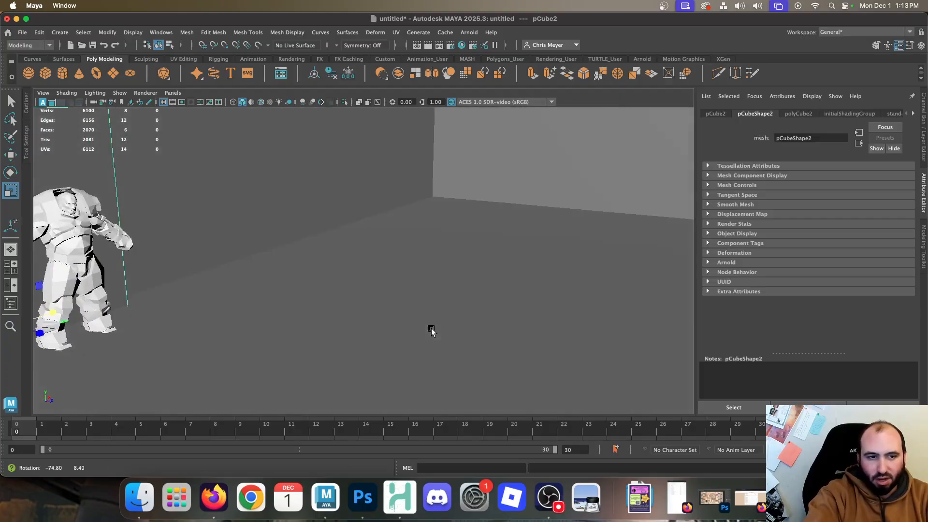
right_click_drag(433, 331, 349, 377, "alt")
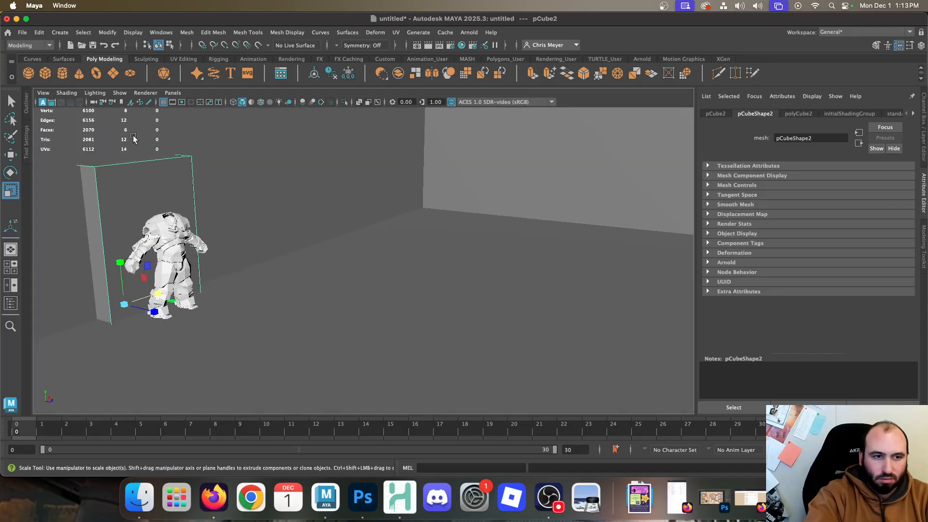
right_click_drag(144, 170, 148, 189)
left_click(126, 151)
key("w")
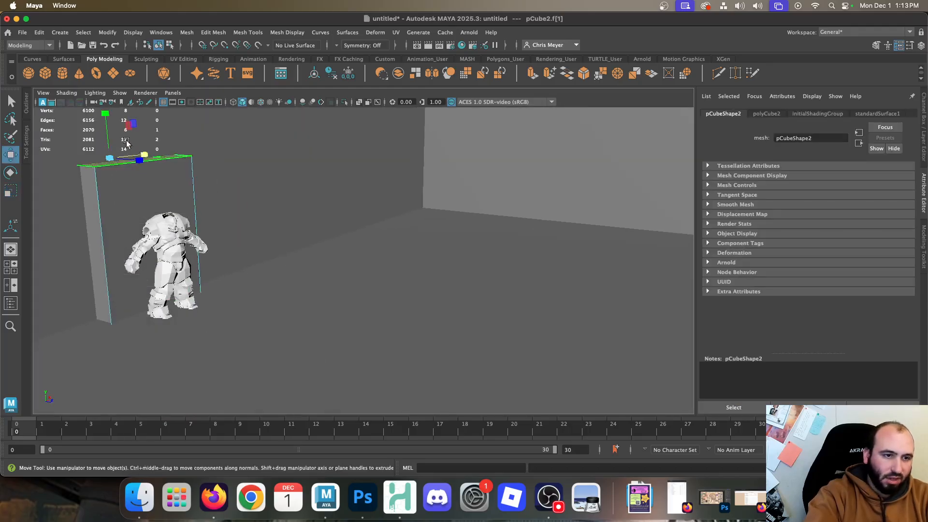
mouse_move(105, 115)
left_mouse_down()
mouse_move(109, 145)
mouse_move(105, 123)
left_mouse_up()
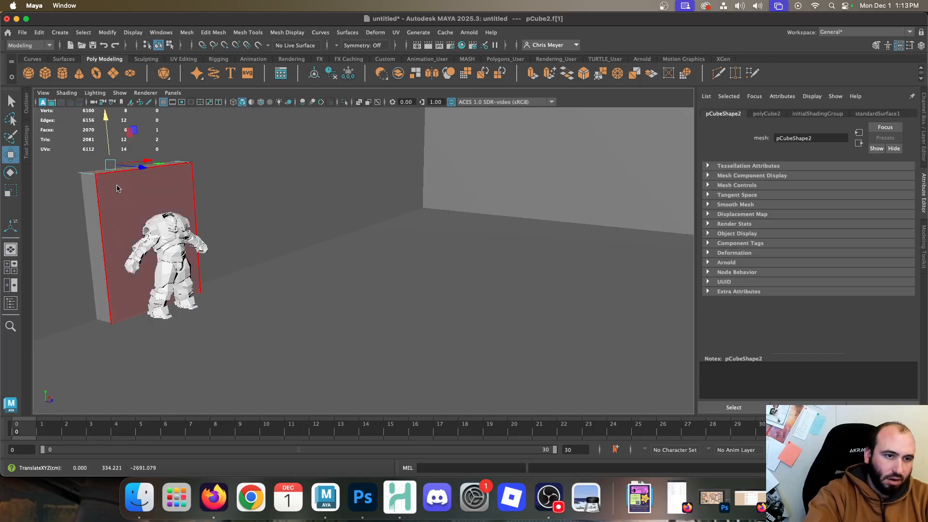
Push the door block slightly into the end wall and pull its rear face along Z toward the room to reduce its depth
right_click_drag(118, 187, 190, 131)
left_click_drag(152, 310, 149, 310)
left_click_drag(216, 342, 377, 221, "alt")
right_click_drag(387, 187, 390, 215)
left_click(391, 216)
left_click_drag(401, 181, 400, 136)
left_click(392, 154)
middle_click_drag(391, 153, 366, 298, "alt")
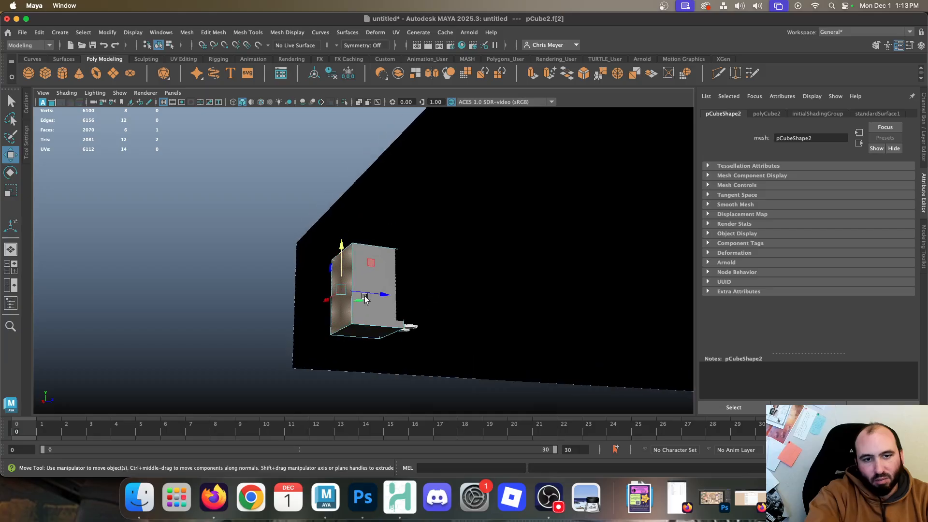
left_click_drag(380, 292, 414, 300)
right_click_drag(342, 189, 429, 133)
left_click_drag(191, 207, 344, 276, "alt")
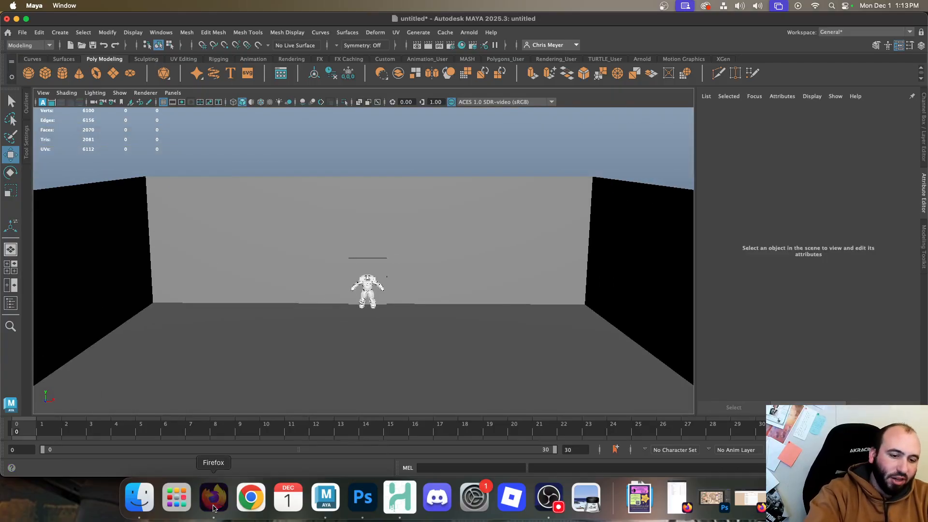
Review the door and floor layout on the Pewter Gym map in Firefox, then return to Maya
left_click(214, 498)
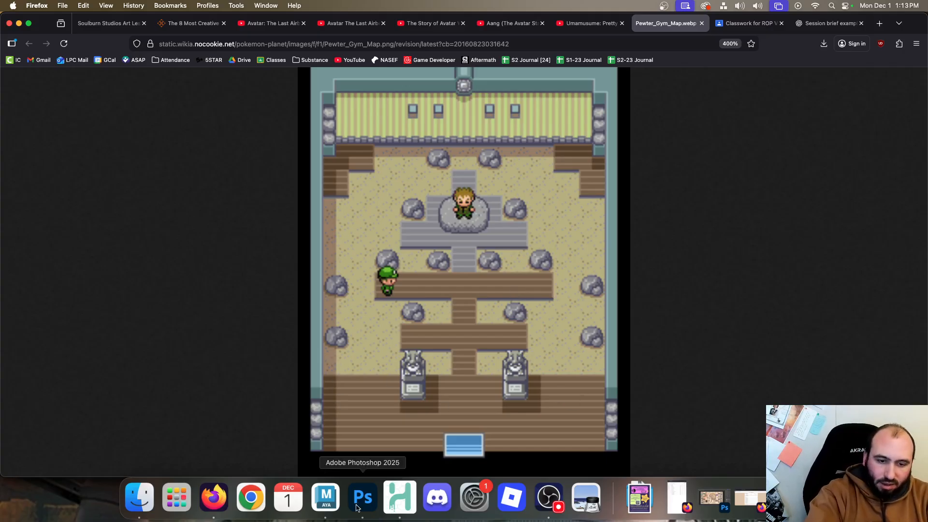
left_click(323, 498)
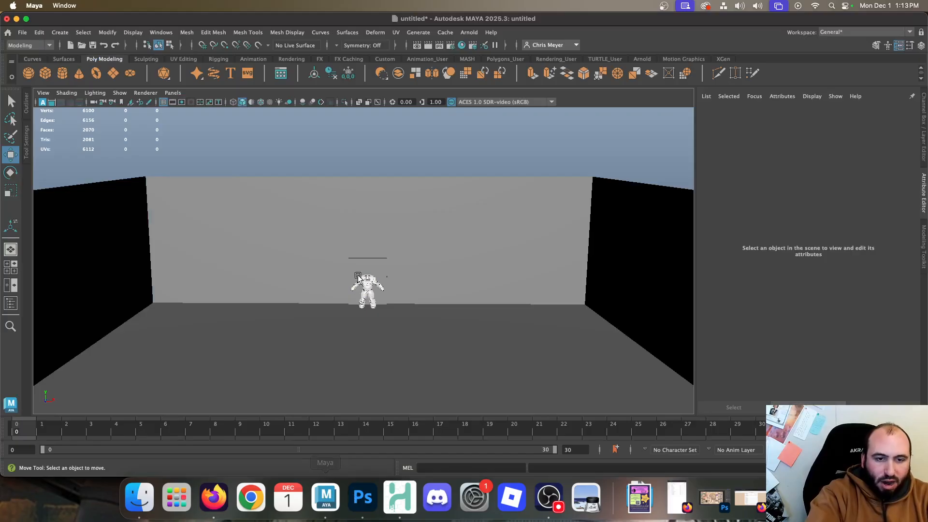
left_click_drag(463, 292, 334, 311, "alt")
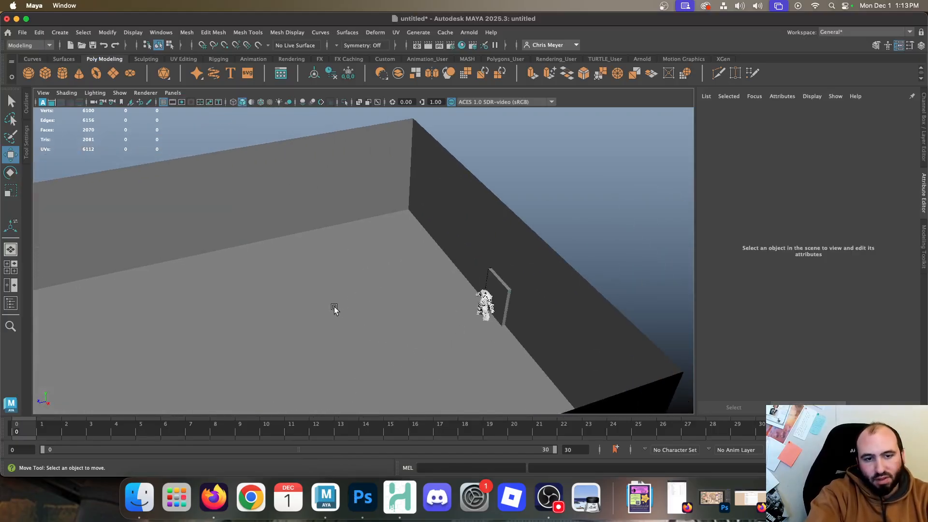
Create another polygon cube, scale it uniformly to about 2142, and stretch it to about 2985 along X to span the room
left_click(345, 334)
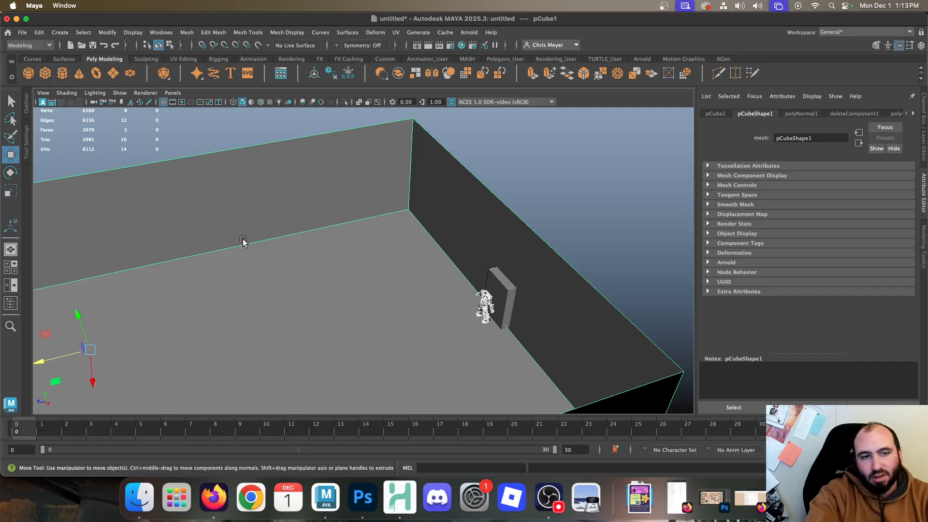
left_click(48, 74)
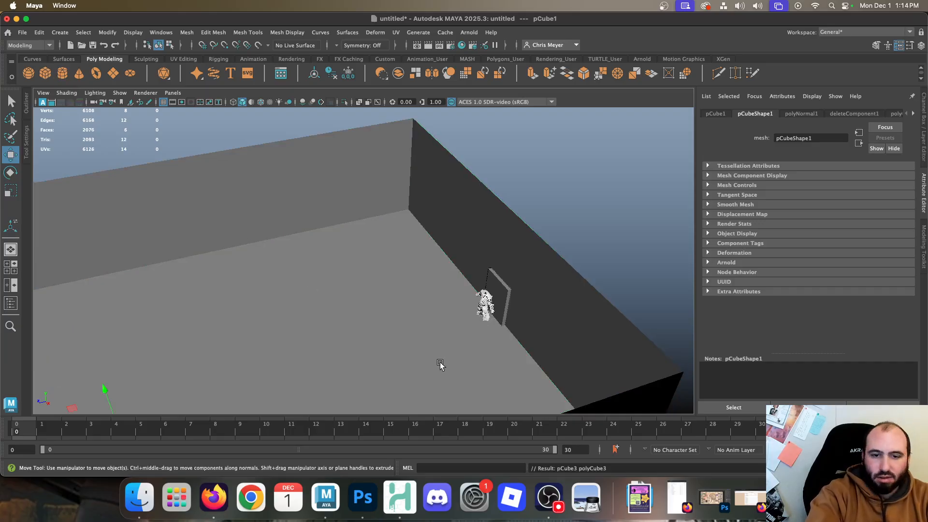
scroll(356, 256, "down", 5)
key("r")
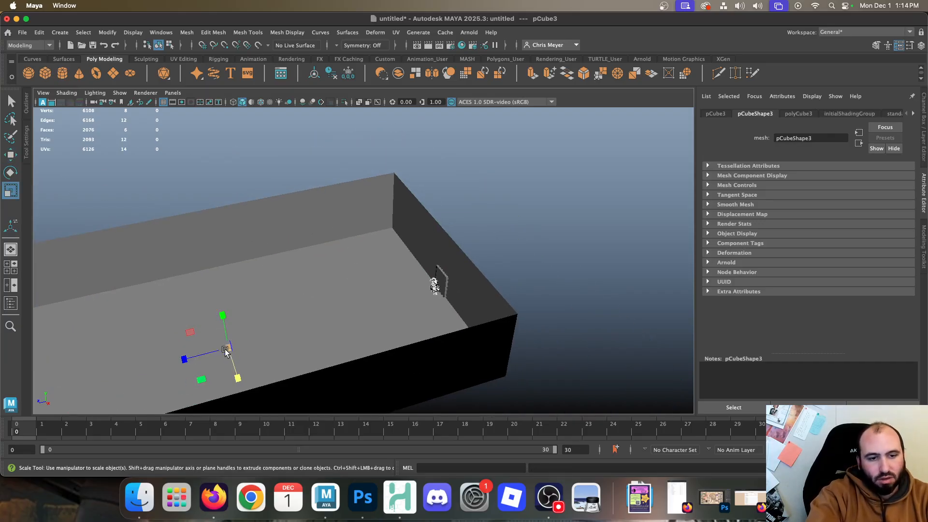
left_click_drag(227, 349, 395, 372)
left_click(388, 371)
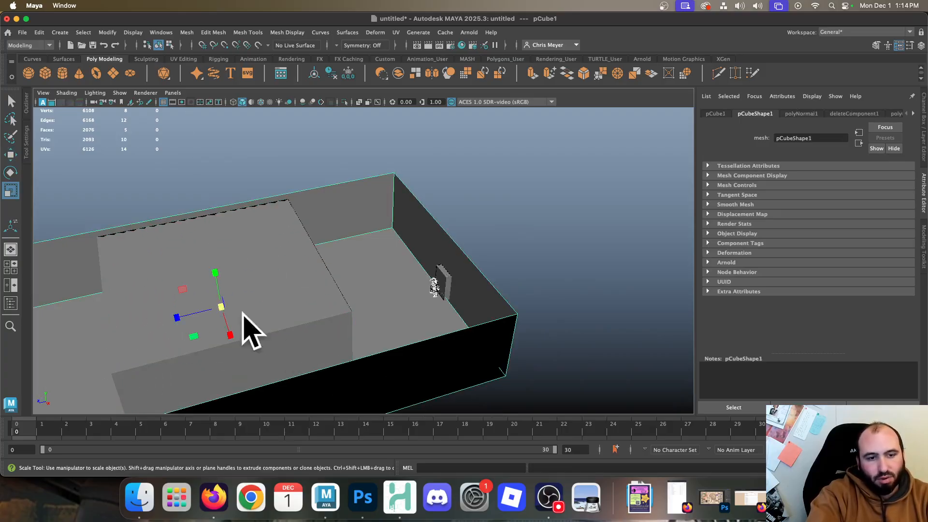
left_click(299, 286)
left_click_drag(298, 285, 293, 259, "alt")
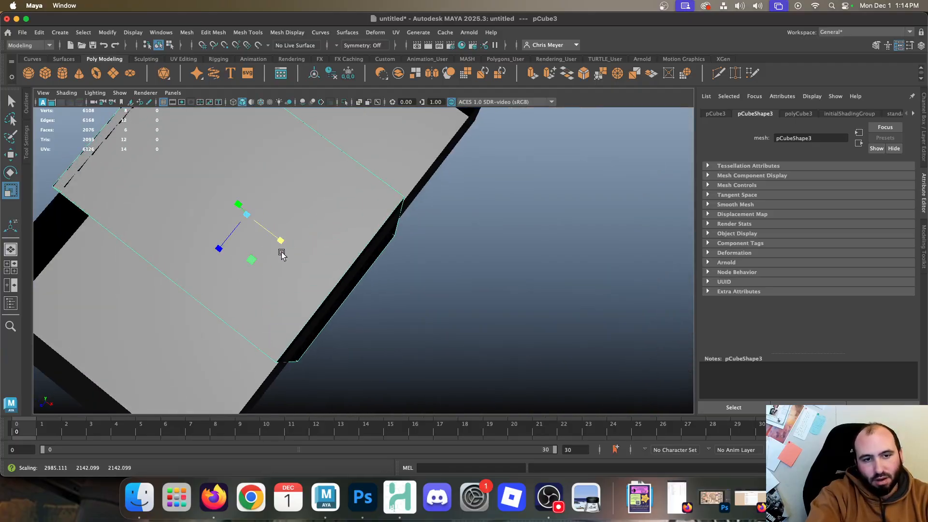
Flatten the new cube into a floor slab about 169 in Y and slide it along Z toward the end wall with the door
left_click_drag(237, 213, 249, 238)
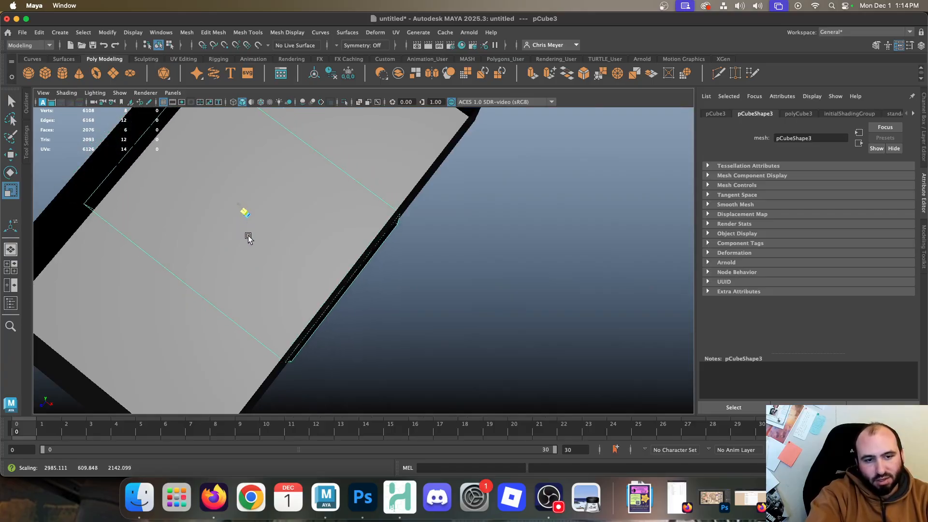
left_click_drag(259, 271, 254, 220, "alt")
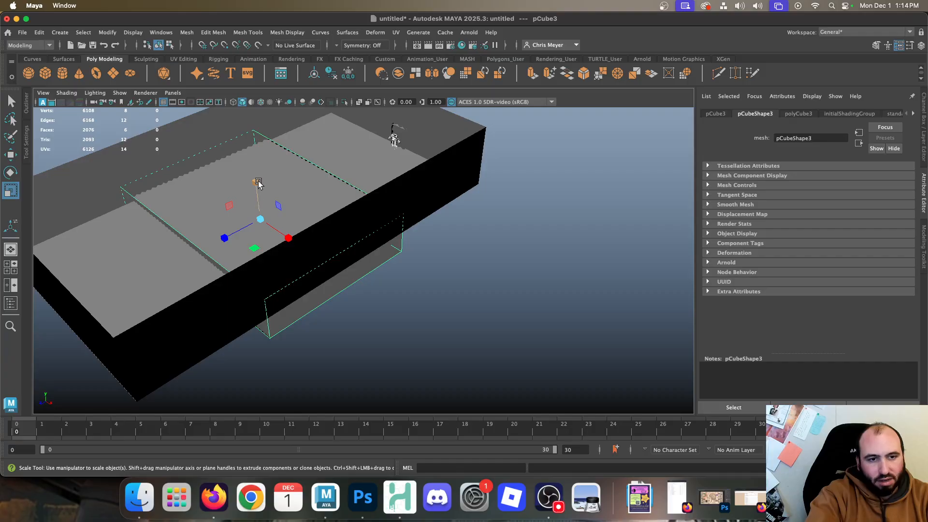
left_click_drag(259, 183, 255, 214)
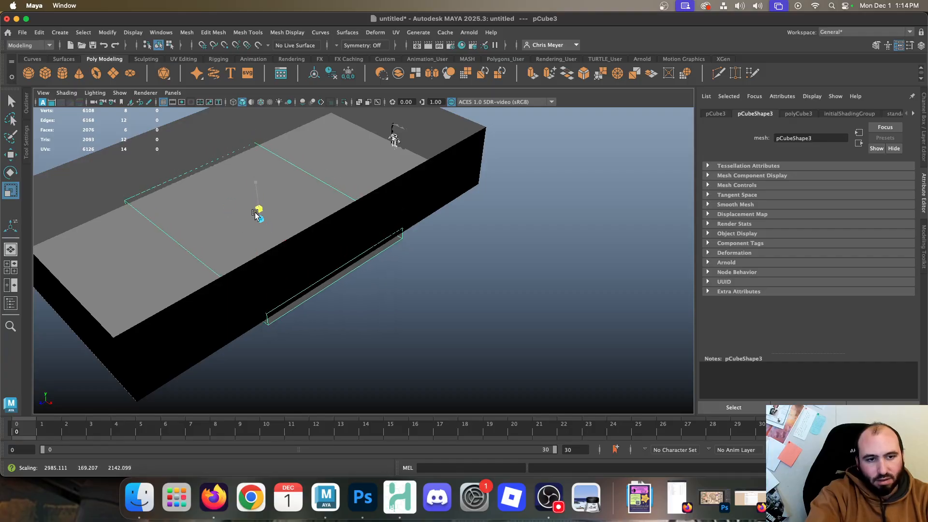
key("w")
left_click_drag(216, 240, 329, 220)
Adjust the floor slab's height along Y to about -33 so its top sits slightly above the room floor
right_click_drag(329, 220, 427, 344, "alt")
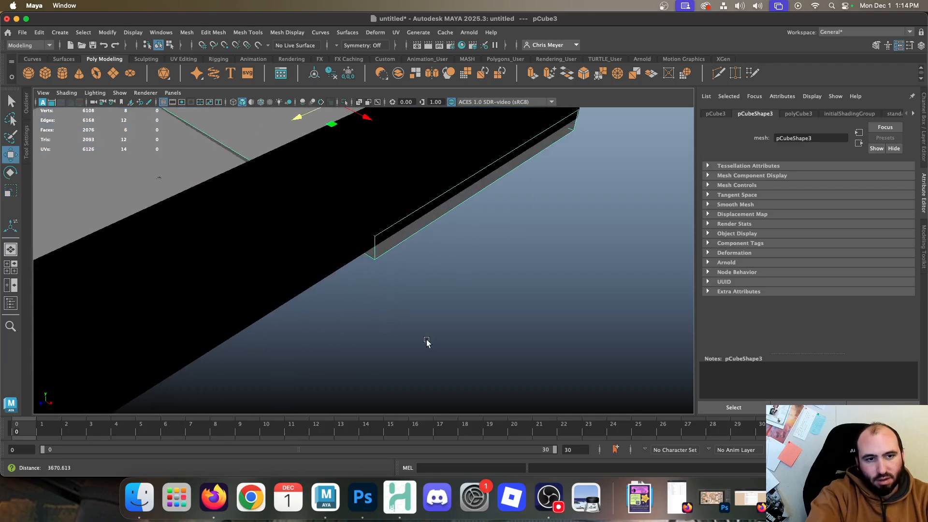
middle_click_drag(325, 323, 305, 439, "alt")
right_click_drag(242, 242, 348, 334, "alt")
middle_click_drag(275, 242, 367, 322, "alt")
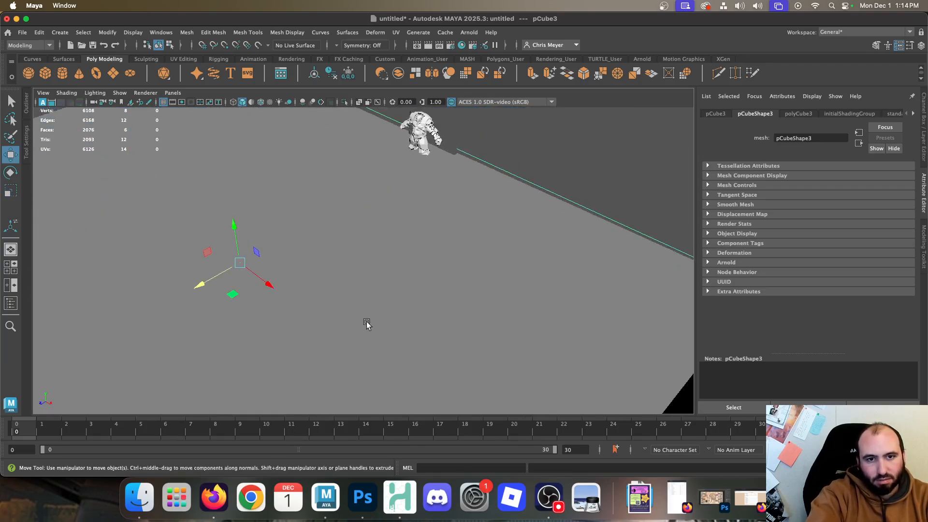
left_click_drag(367, 322, 396, 308, "alt")
middle_click_drag(334, 337, 525, 114, "alt")
right_click_drag(285, 324, 237, 294, "alt")
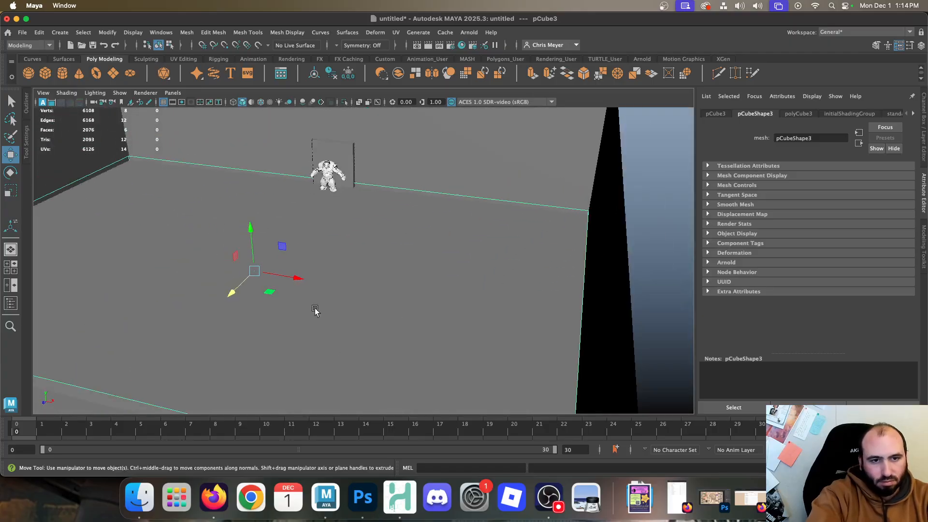
right_click_drag(315, 311, 280, 284, "alt")
middle_click_drag(272, 279, 288, 178, "alt")
right_click_drag(288, 178, 319, 147, "alt")
middle_click_drag(322, 157, 354, 337, "alt")
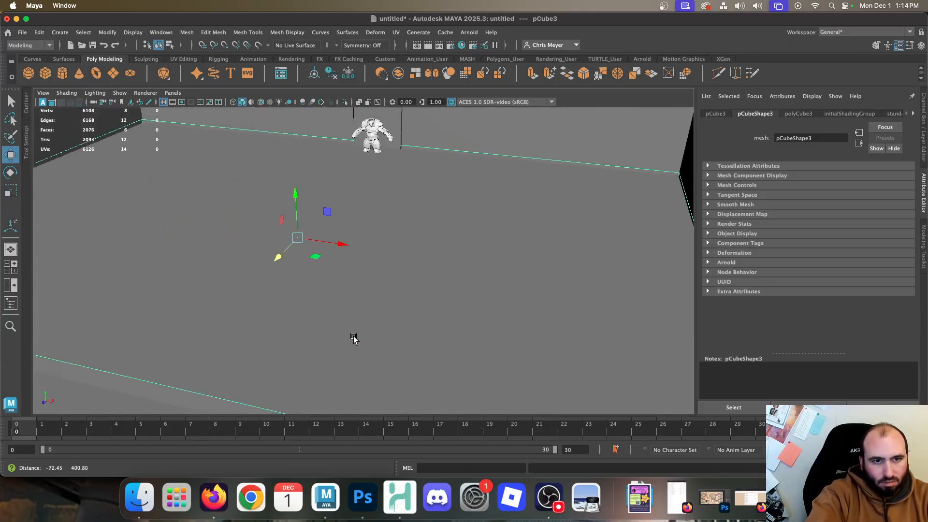
left_click_drag(295, 195, 301, 200)
Select the George figure and the door block and raise both along Y to about 47 so they stand on the slab
middle_click_drag(430, 141, 410, 301, "alt")
left_click(379, 230)
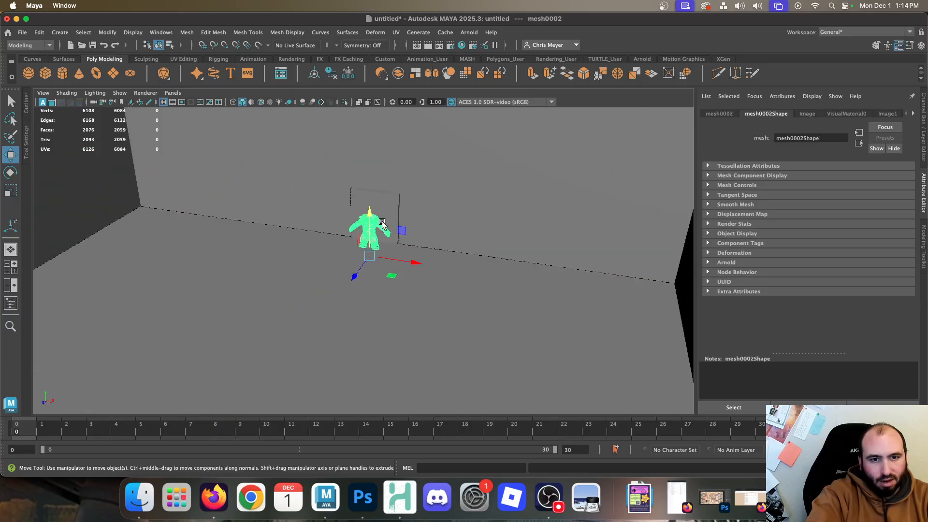
left_click(390, 210)
left_click_drag(380, 198, 378, 187)
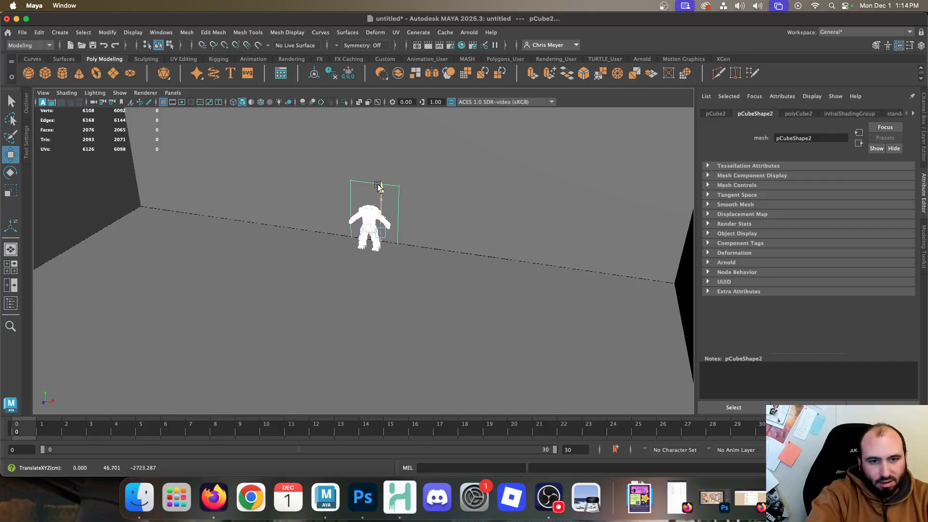
left_click_drag(342, 298, 455, 318, "alt")
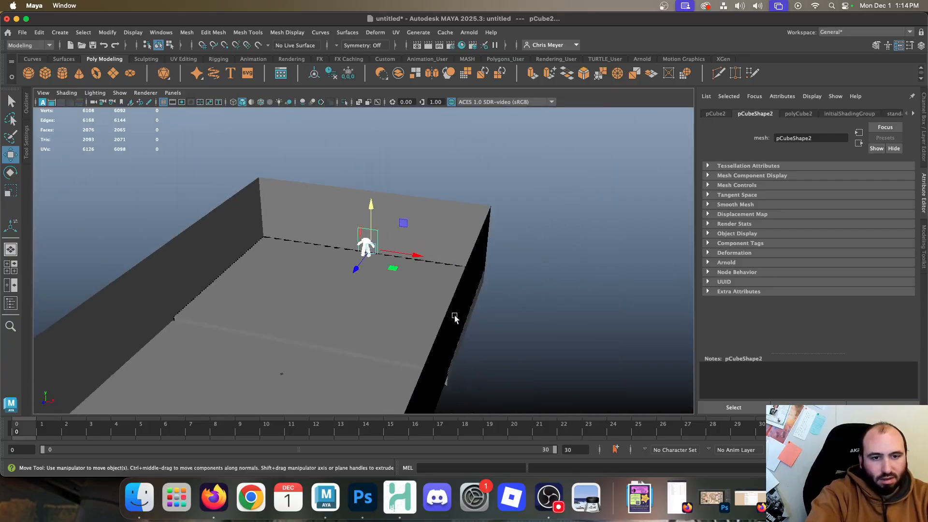
Slide the floor slab along Z through the end wall, then pull its outer face back toward the wall to shorten the slab
left_click(403, 300)
left_click_drag(586, 314, 476, 337, "alt")
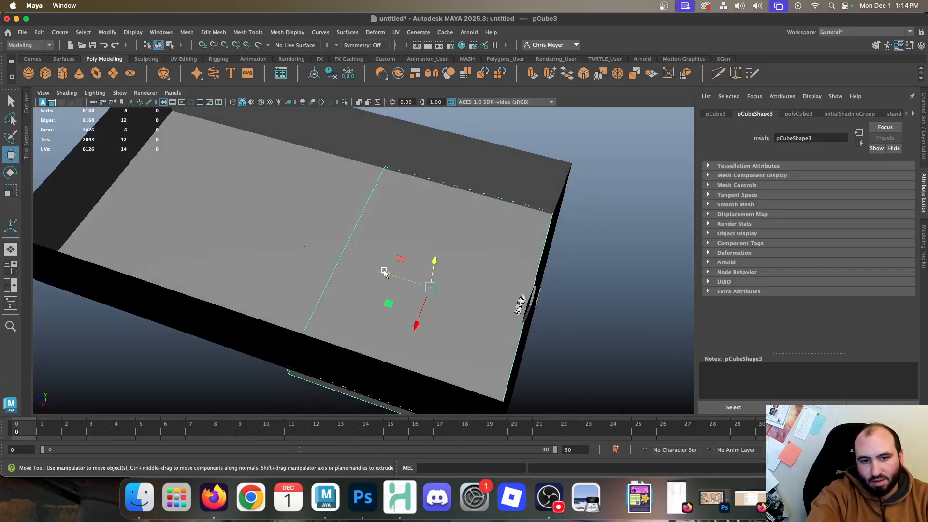
left_click_drag(384, 272, 462, 320)
middle_click_drag(585, 373, 565, 327, "alt")
right_click_drag(406, 207, 432, 199)
left_click(426, 199)
left_click_drag(409, 175, 348, 205)
right_click_drag(344, 189, 390, 174)
middle_click_drag(414, 211, 469, 387, "alt")
left_click_drag(470, 388, 371, 313, "alt")
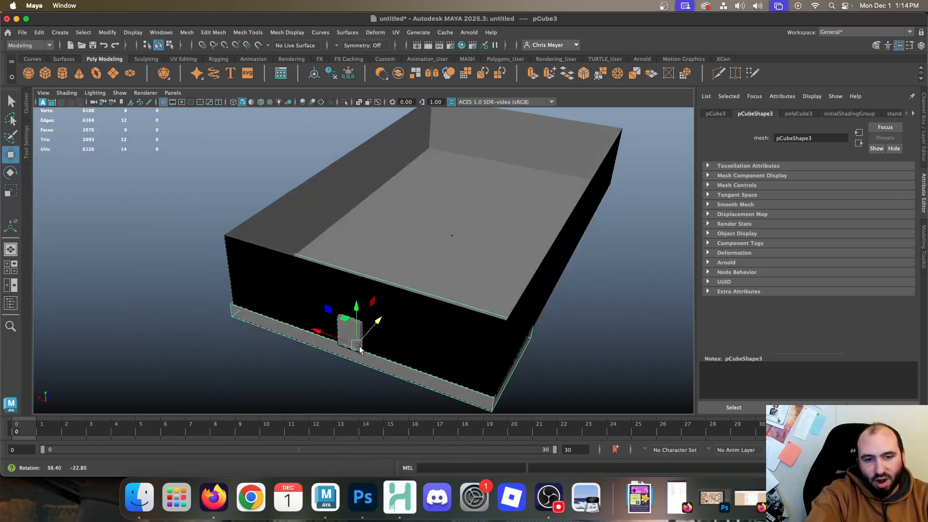
Review the entrance floor and walkway layout on the Pewter Gym map in Firefox, then return to Maya
left_click(213, 497)
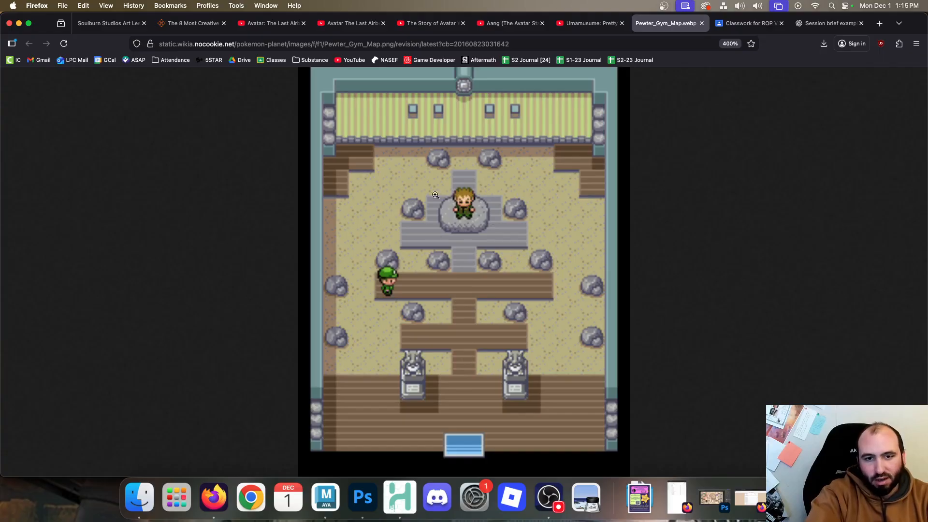
left_click(327, 497)
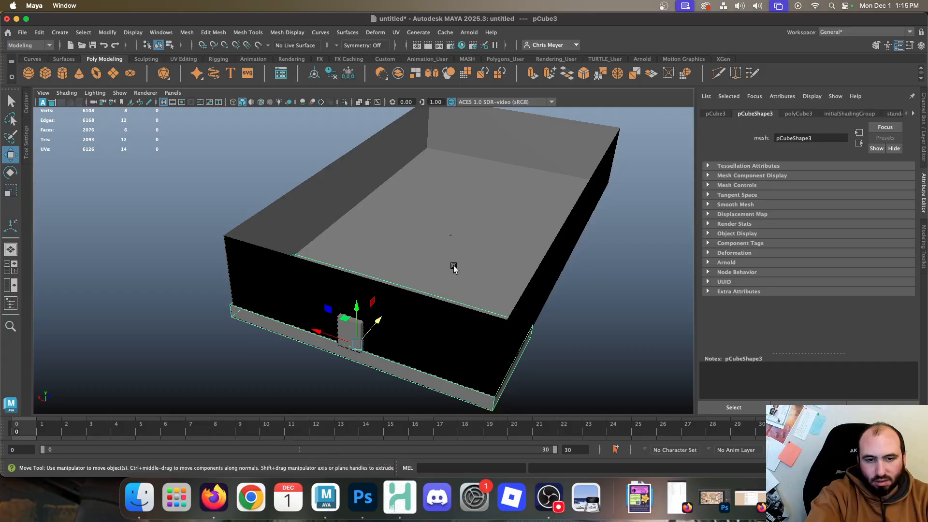
Duplicate the floor slab, narrow the copy along X into a central strip, and slide it along Z to about -1334
left_click_drag(454, 265, 534, 327, "alt")
key("ctrl+d")
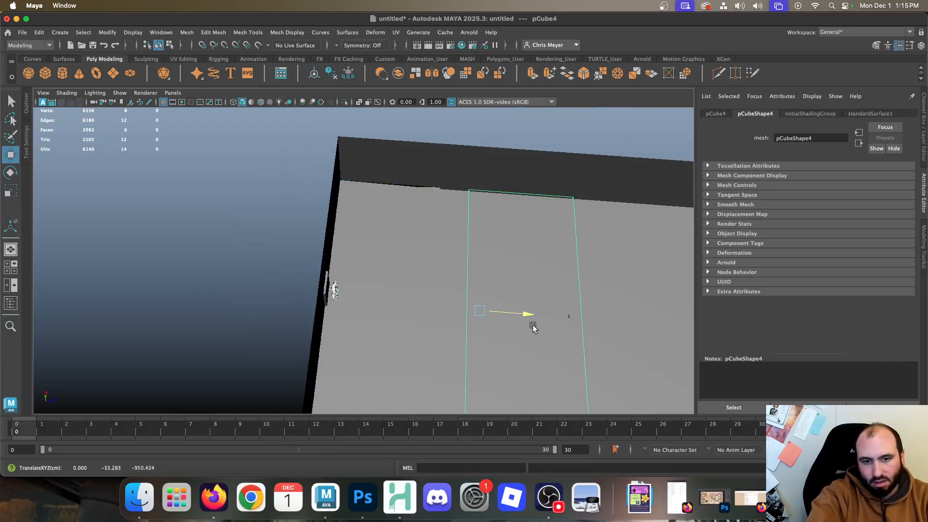
key("r")
left_click_drag(472, 265, 482, 311)
key("w")
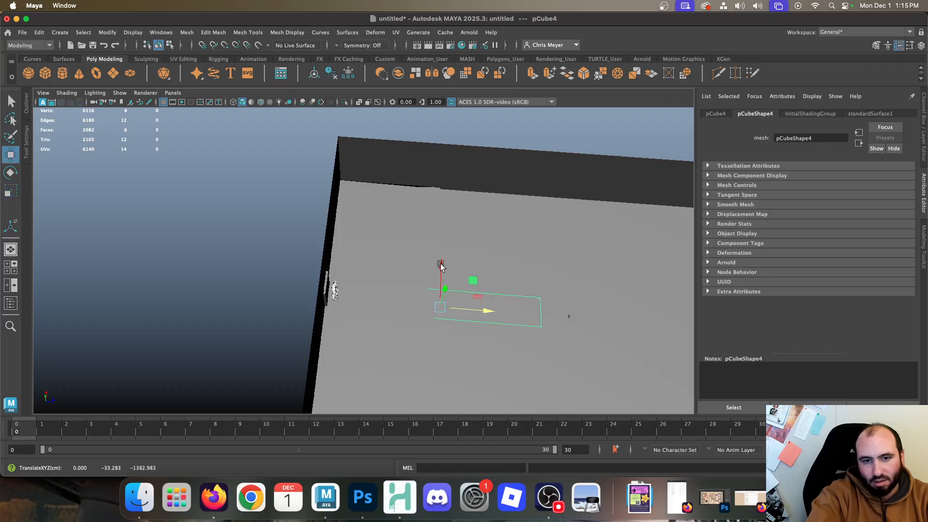
left_click_drag(441, 265, 332, 237, "alt")
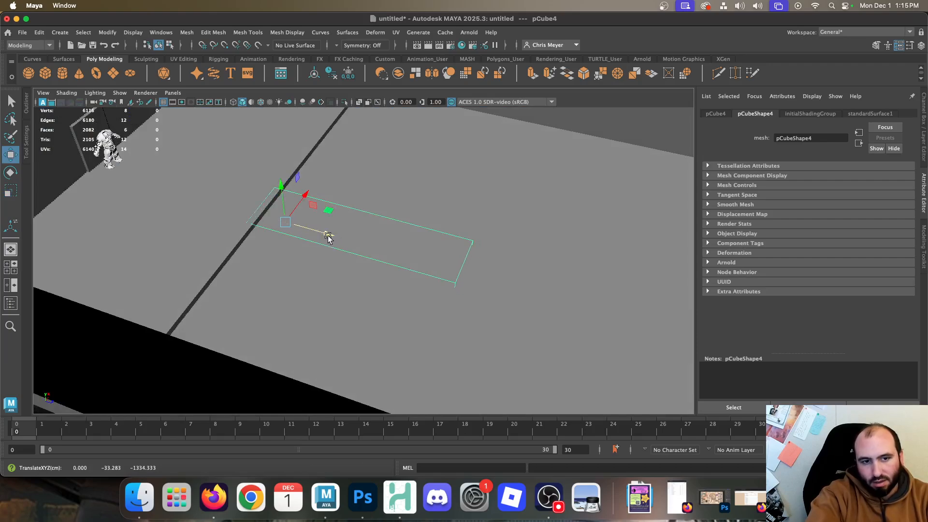
middle_click_drag(441, 222, 291, 279, "alt")
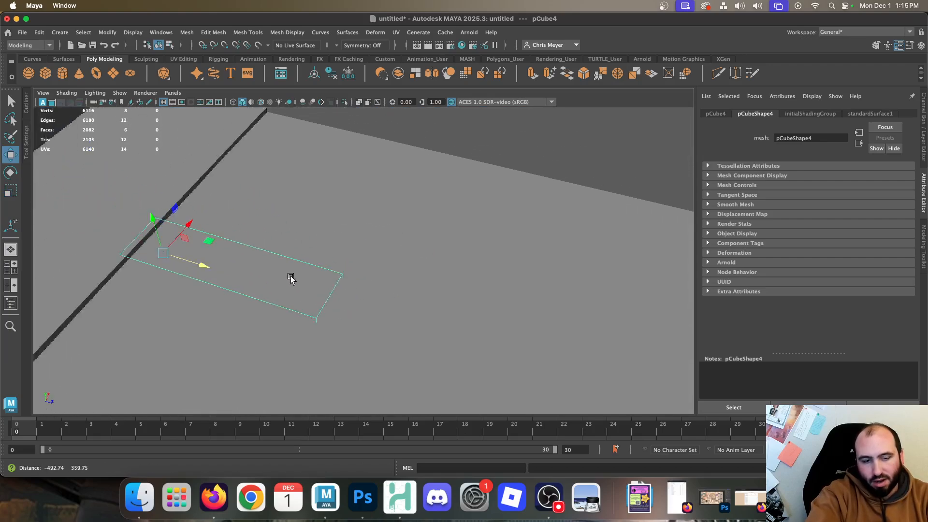
Compare the central walkway on the Pewter Gym map in Firefox with the strip in the Maya room
left_click(213, 497)
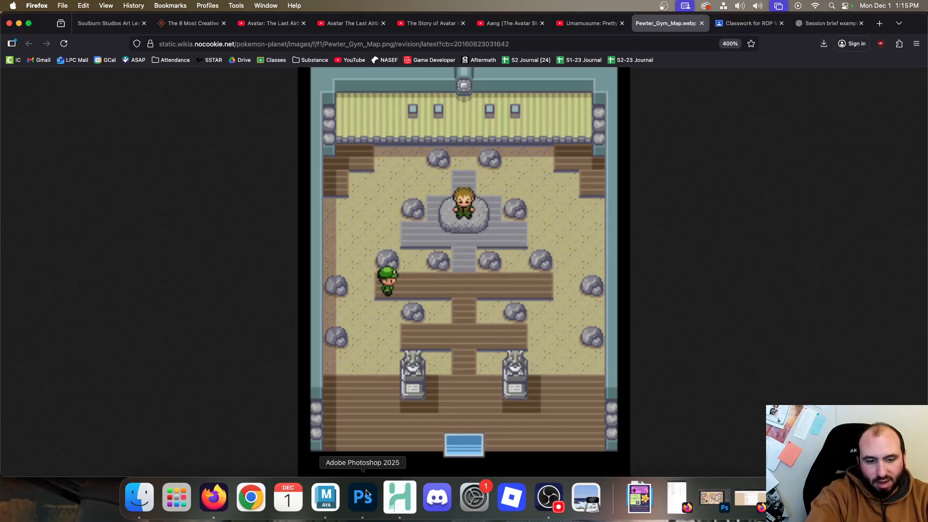
left_click(332, 506)
scroll(309, 193, "down", 7)
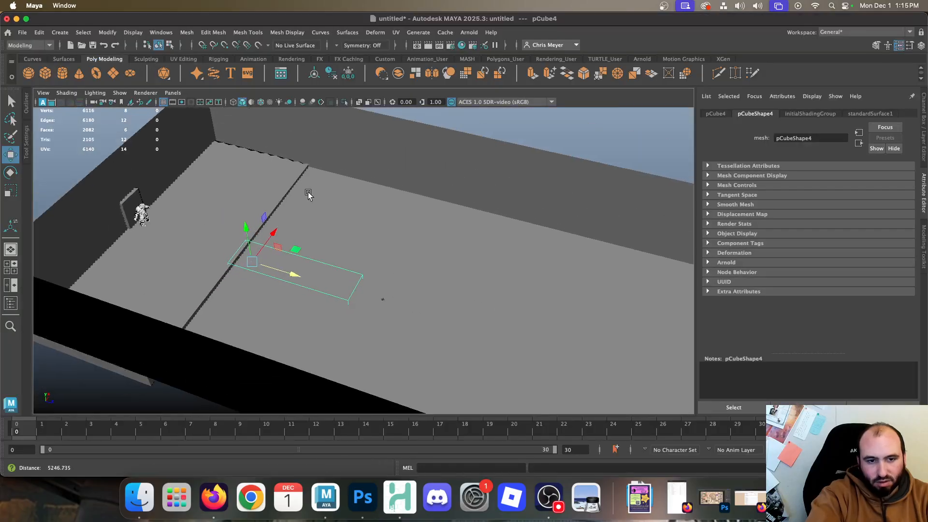
left_click_drag(321, 196, 356, 225, "alt")
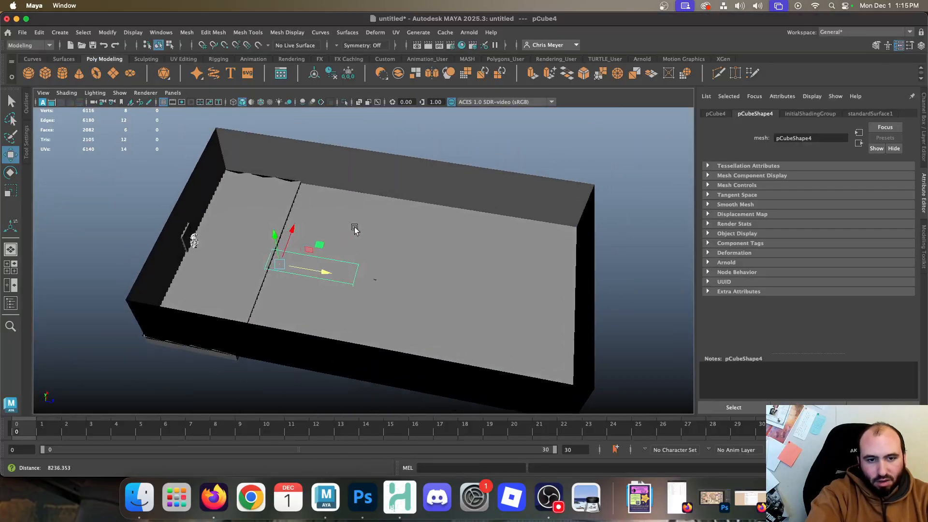
scroll(382, 271, "up", 6)
middle_click_drag(391, 280, 281, 239, "alt")
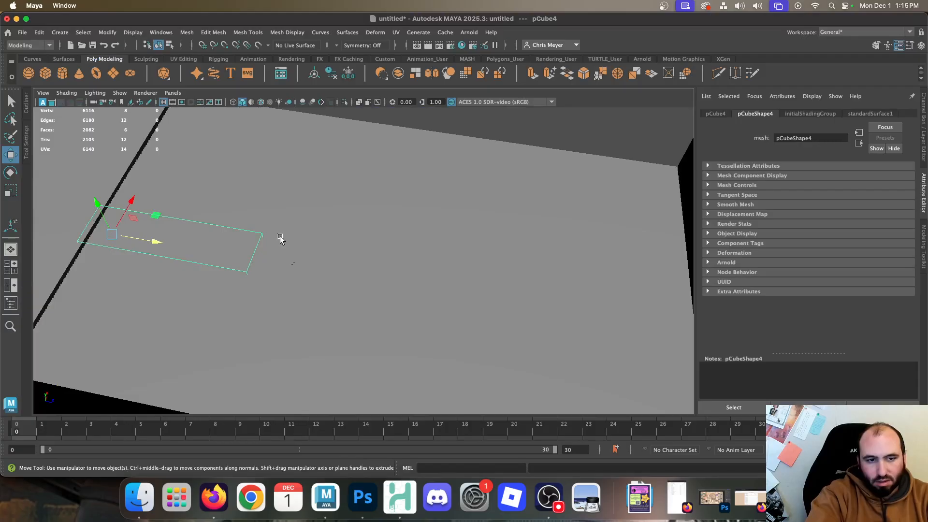
Lengthen the central strip by pulling its far end face along Z to about 1208, then return to object mode
right_click_drag(261, 241, 277, 268)
left_click(256, 251)
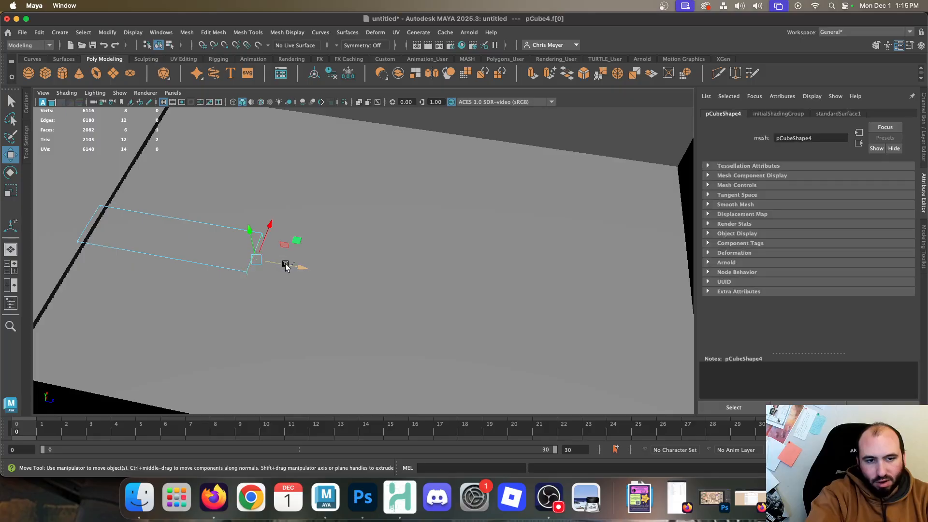
left_click_drag(285, 265, 497, 324)
right_click(202, 231)
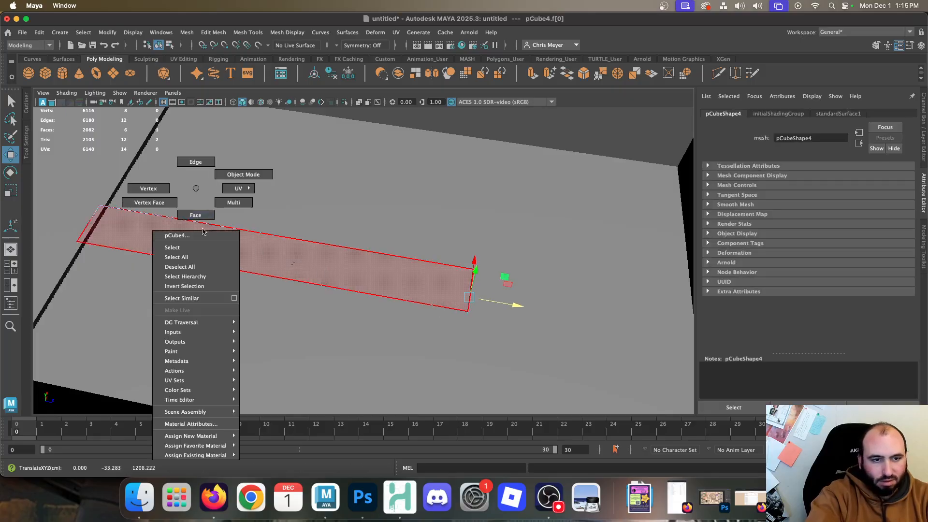
left_click(244, 175)
Check the walkway crossings on the Firefox map and insert four evenly spaced edge loops across the strip using the Multiple edge loops option
left_click(244, 33)
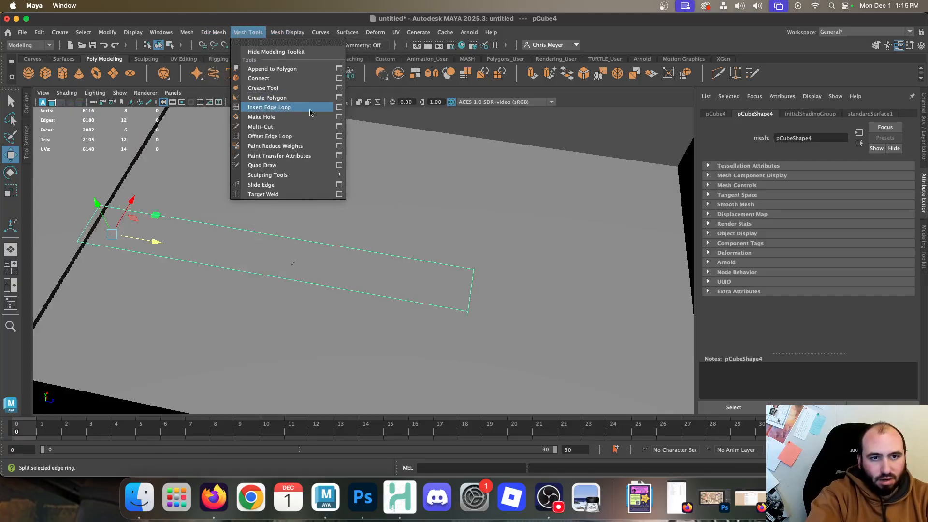
left_click(340, 107)
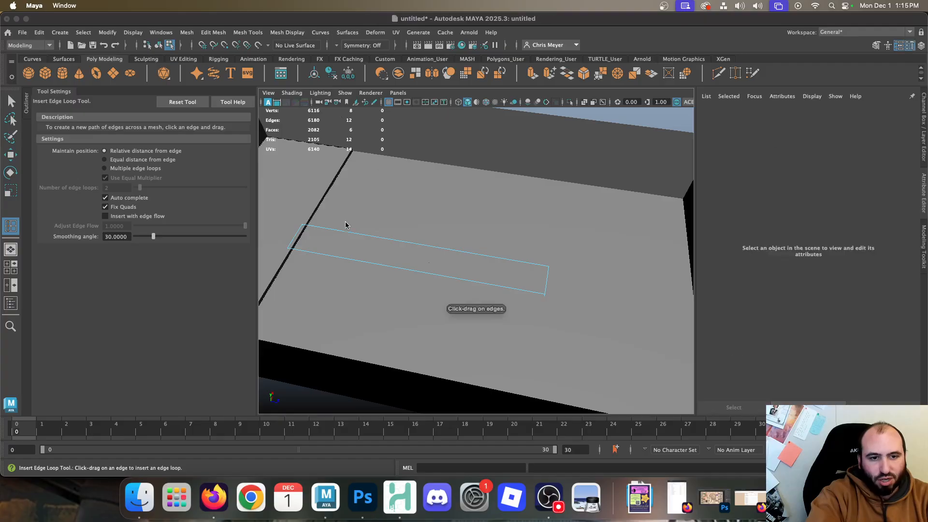
left_click(213, 498)
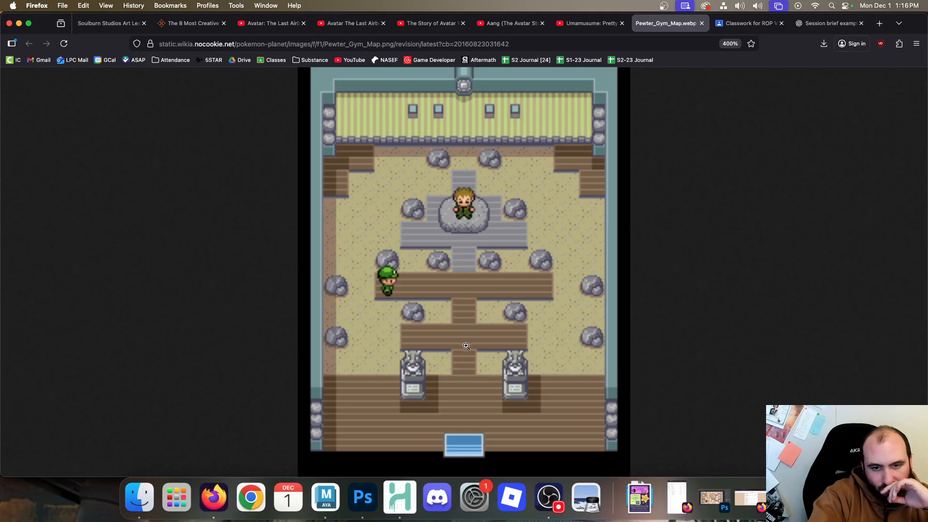
left_click(327, 497)
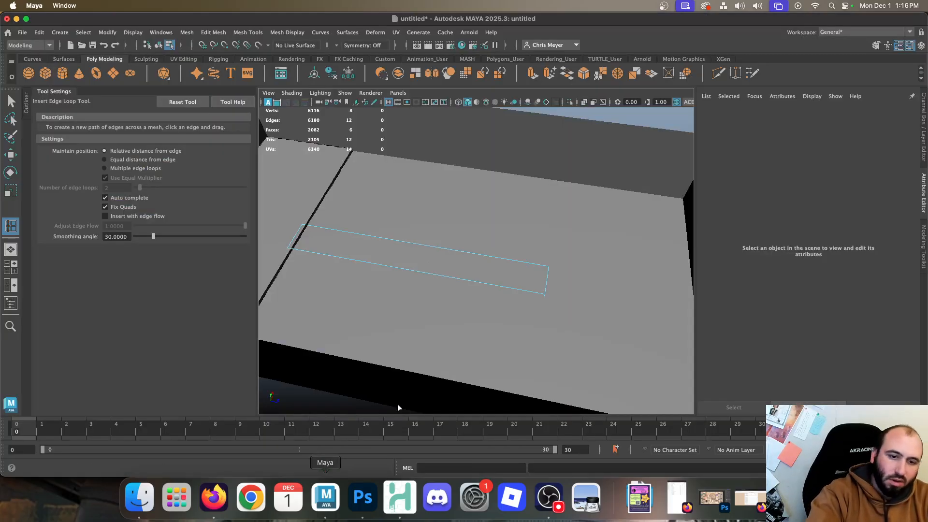
left_click(129, 168)
left_click(117, 188)
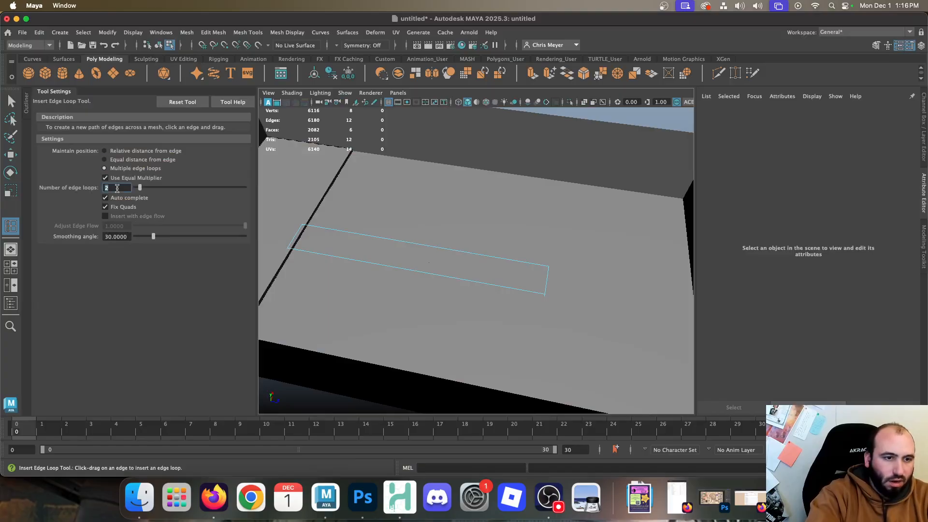
left_click(359, 262)
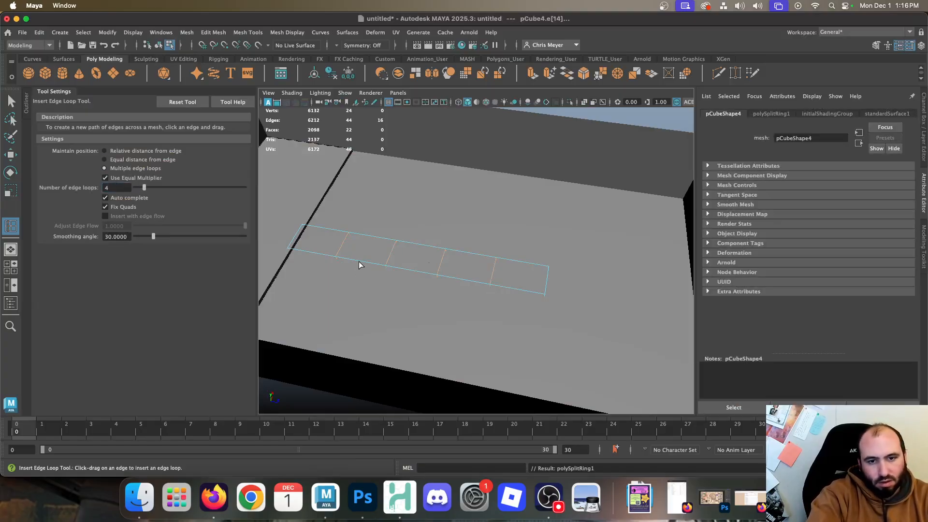
Extrude both side faces of the strip's second segment from the door outward by about 621 to form the first crosswise path
key("q")
right_click_drag(363, 258, 364, 229)
left_click(373, 255)
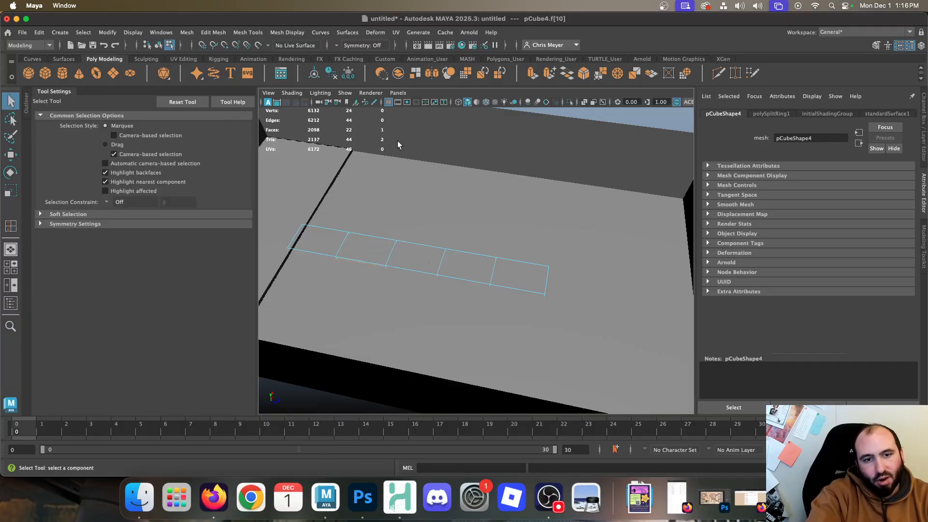
left_click_drag(398, 140, 324, 174, "alt")
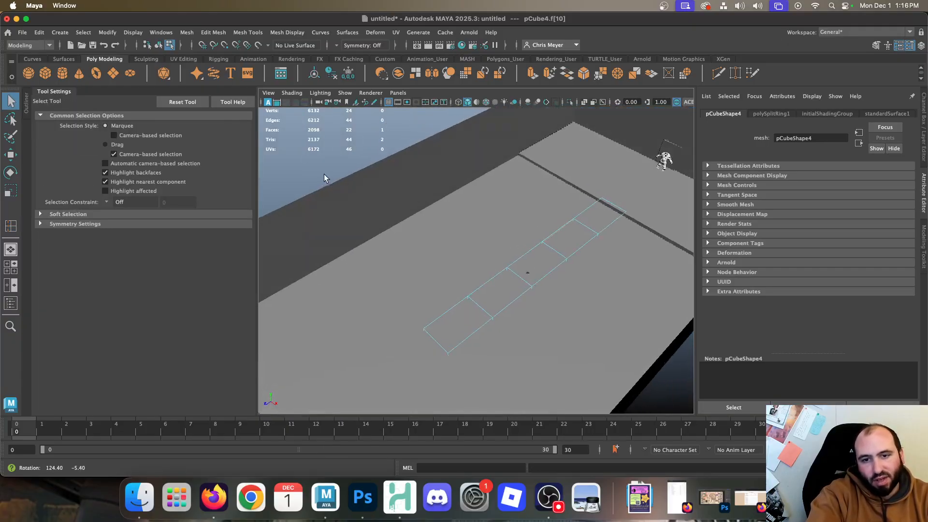
left_click(580, 254, "shift")
left_click(533, 73)
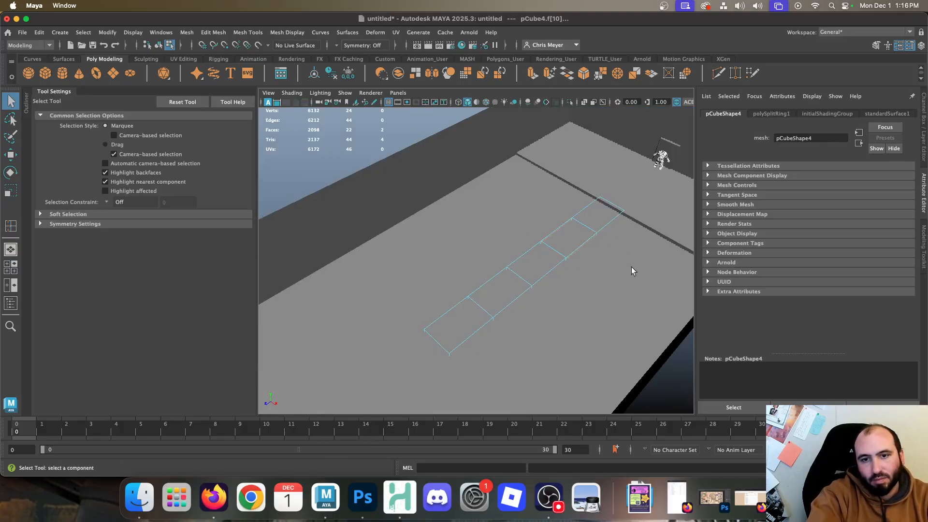
left_click_drag(530, 219, 488, 203)
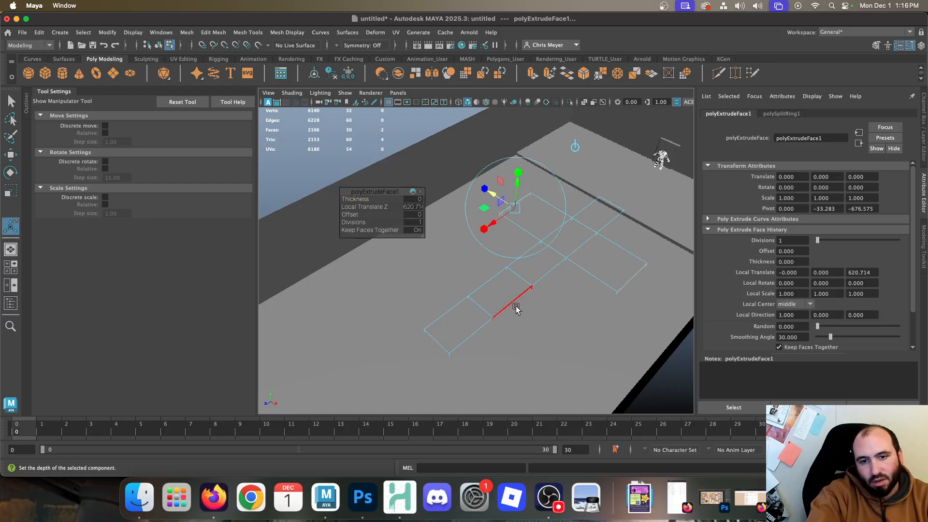
Extrude both side faces of the strip's fourth segment outward by about 1080 to form a wider second crosswise path
left_click(482, 303)
mouse_move(479, 305)
left_mouse_down("alt")
mouse_move(549, 302)
mouse_move(461, 307)
left_mouse_up("alt")
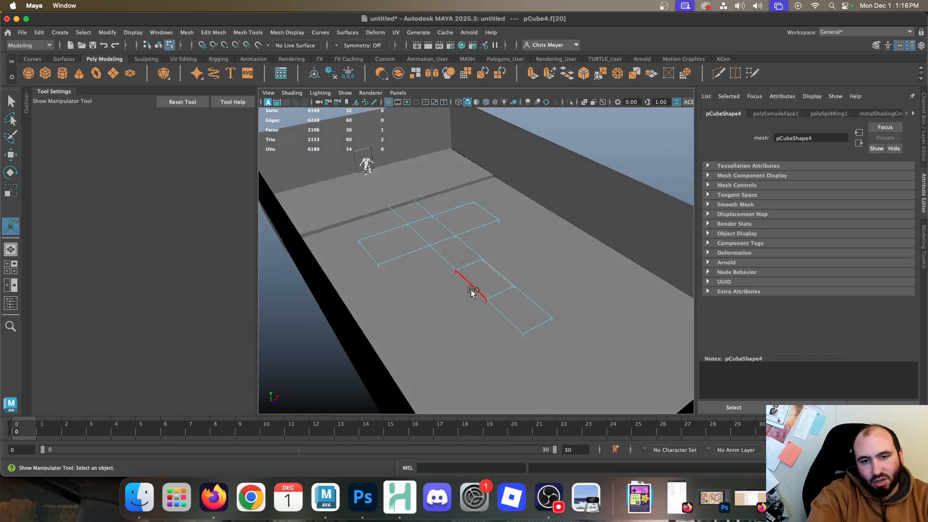
left_click(532, 73)
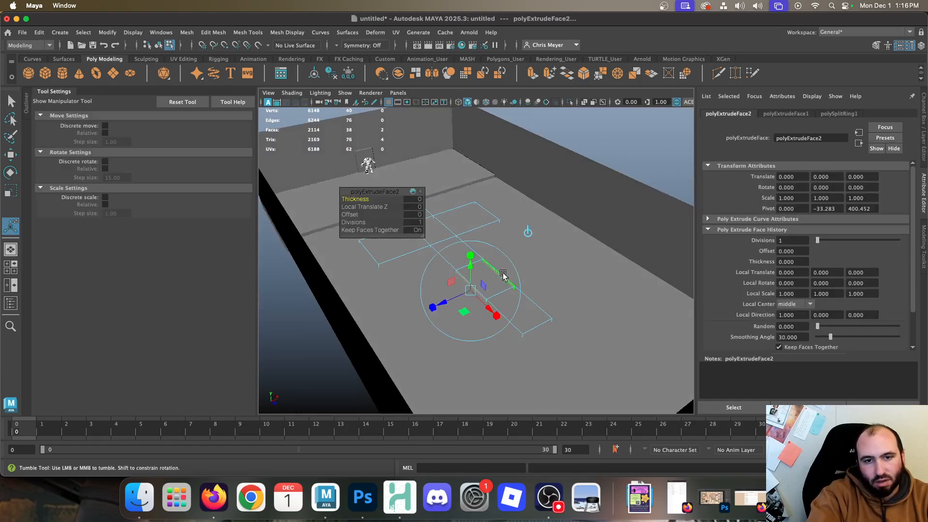
left_click_drag(503, 275, 328, 286, "alt")
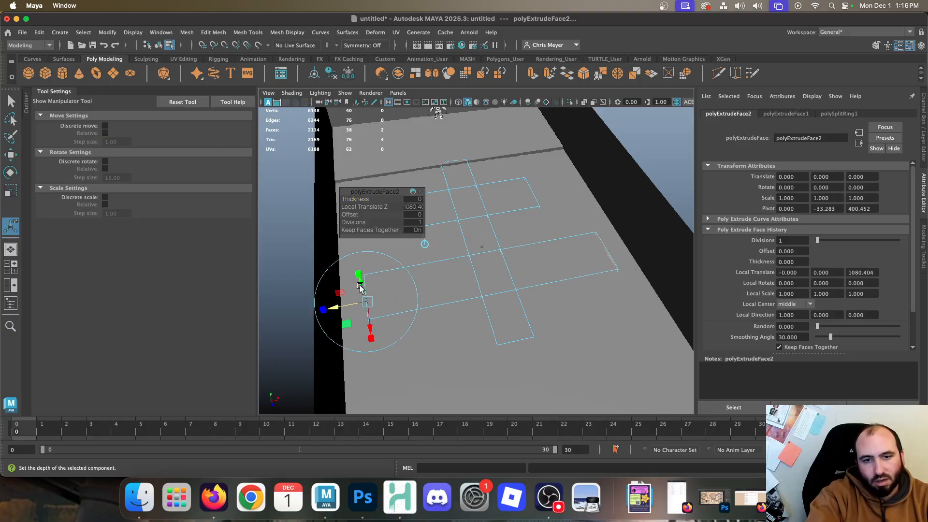
middle_click_drag(523, 304, 382, 179, "alt")
left_click_drag(382, 179, 542, 304, "alt")
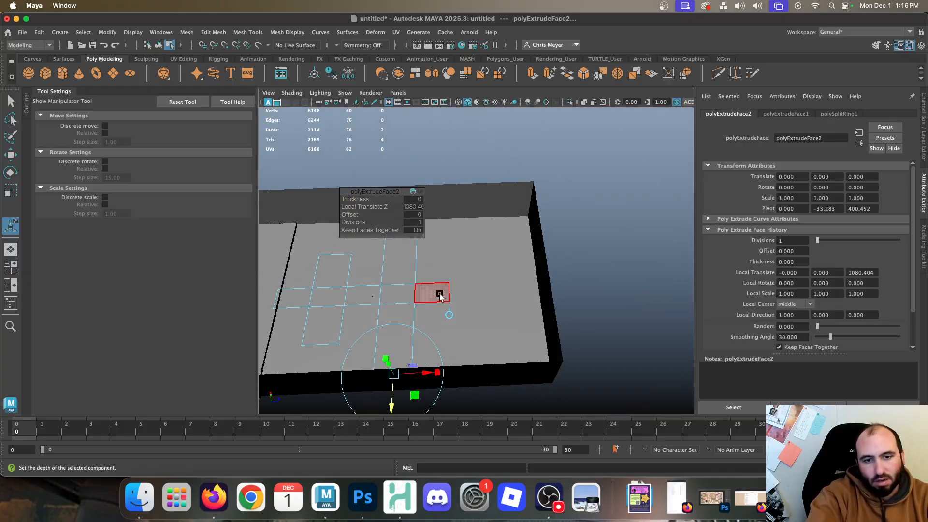
Extrude the strip's far end face, widen it to a local X scale of about 4.19, and extrude it outward about 379
left_click(452, 295)
right_click_drag(485, 283, 548, 294, "alt")
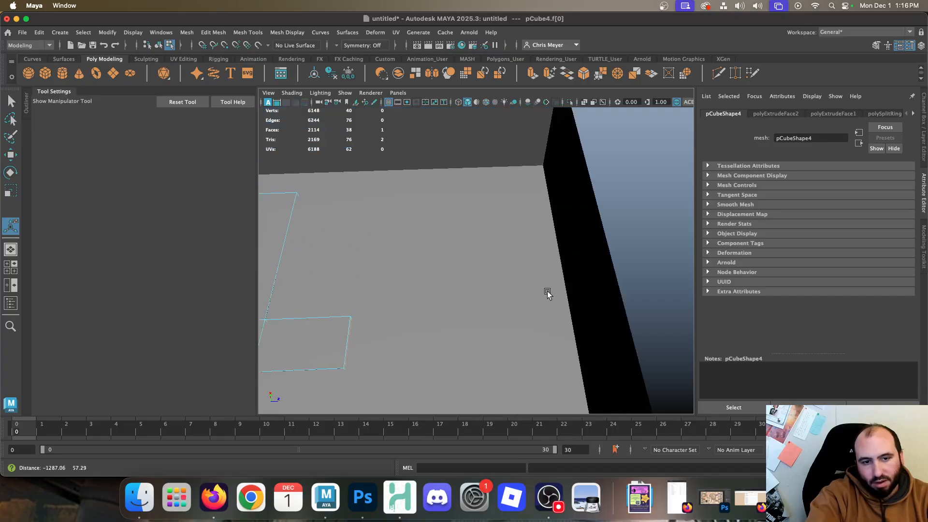
left_click(532, 74)
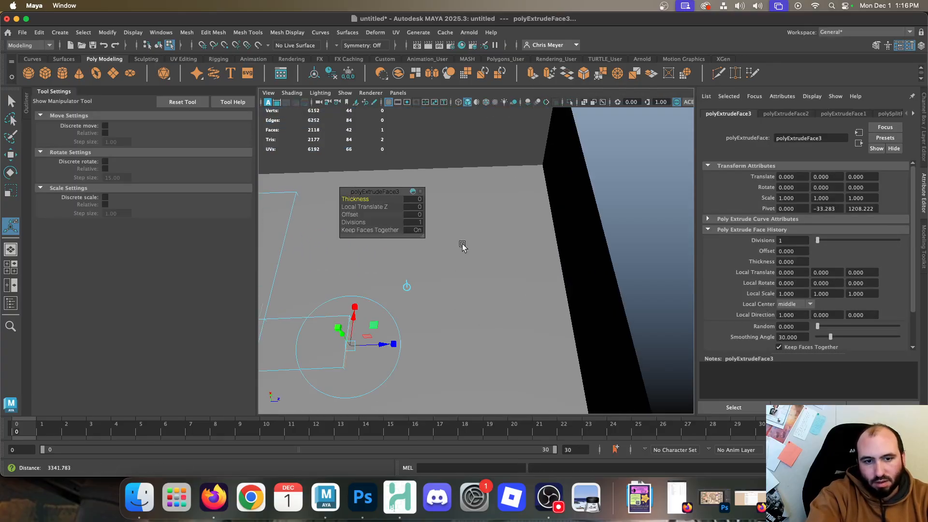
left_click_drag(460, 245, 444, 281, "alt")
left_click_drag(329, 328, 329, 295)
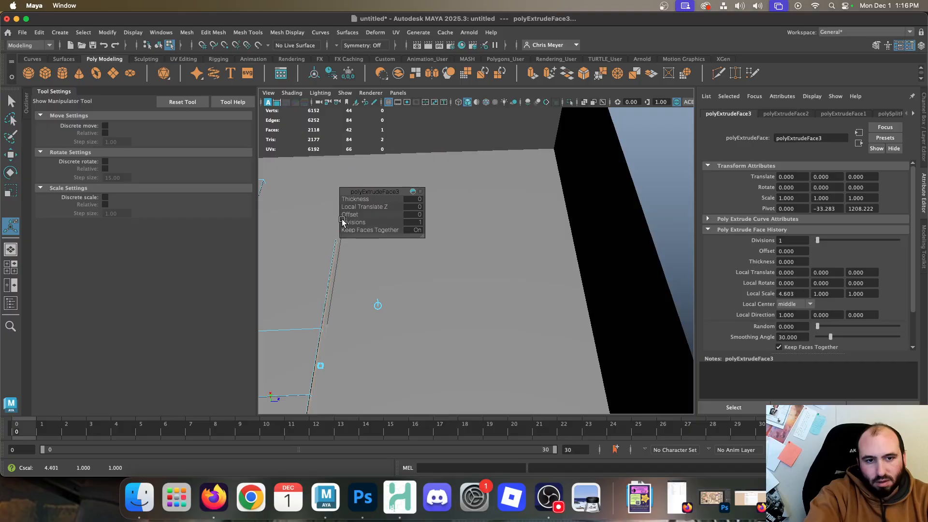
left_click_drag(422, 338, 341, 376, "alt")
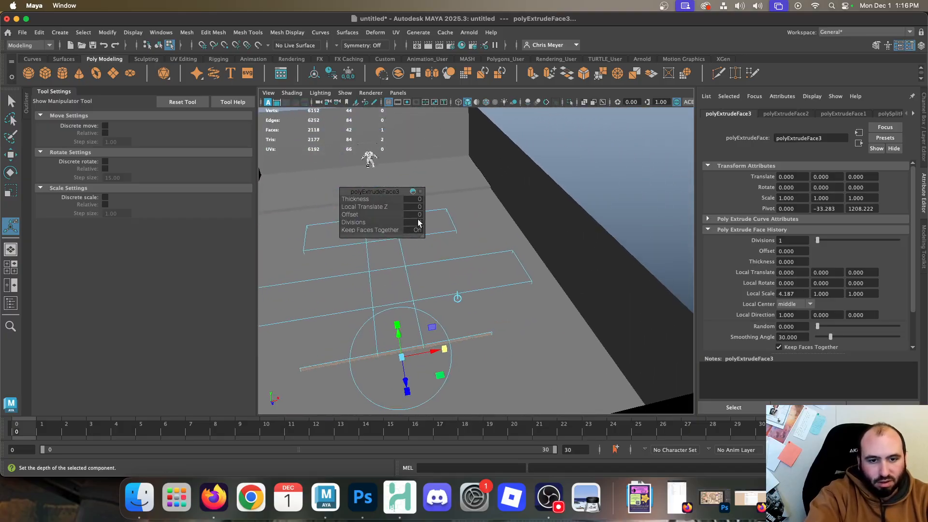
middle_click_drag(467, 304, 483, 253, "alt")
key("ctrl+e")
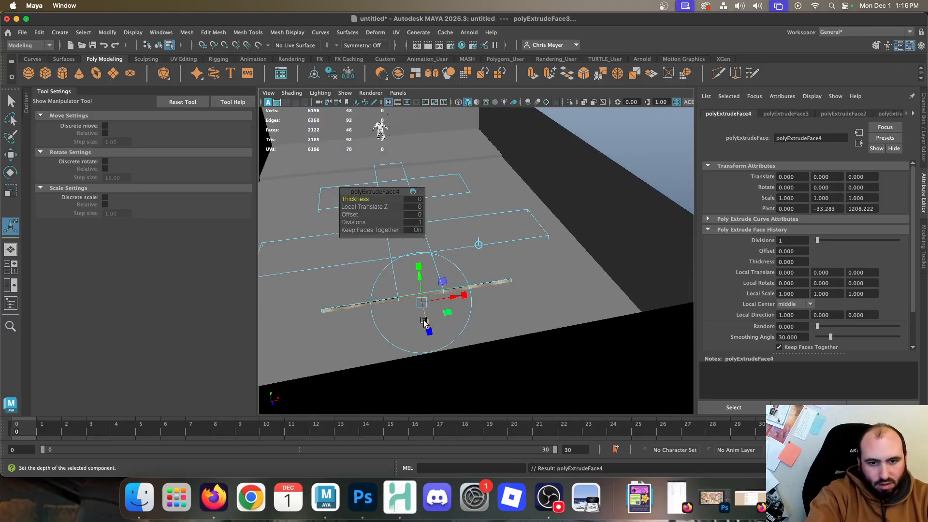
left_click_drag(429, 327, 527, 295)
Extrude the third crosswise path's end face, narrow it to about 0.65, extrude it outward about 331, and return to object mode
left_click(550, 77)
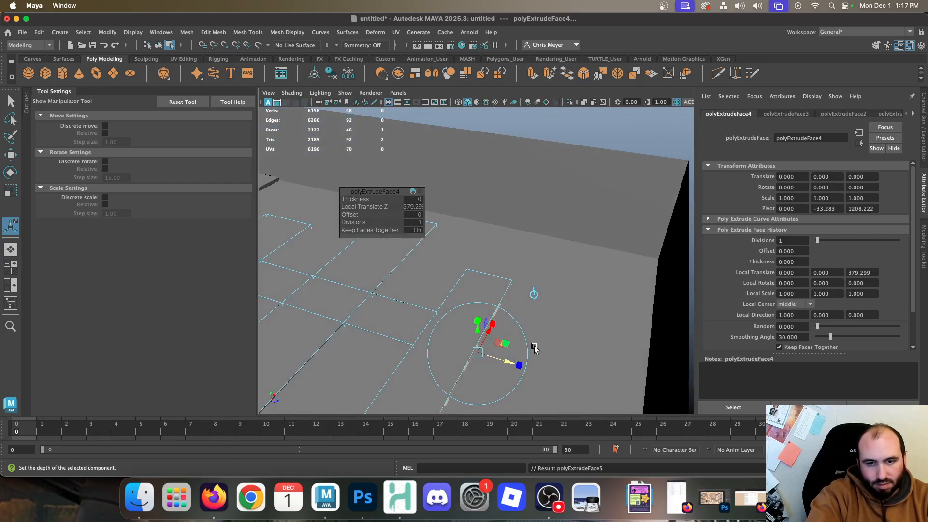
mouse_move(492, 323)
left_mouse_down()
mouse_move(478, 338)
mouse_move(485, 333)
left_mouse_up()
key("ctrl+e")
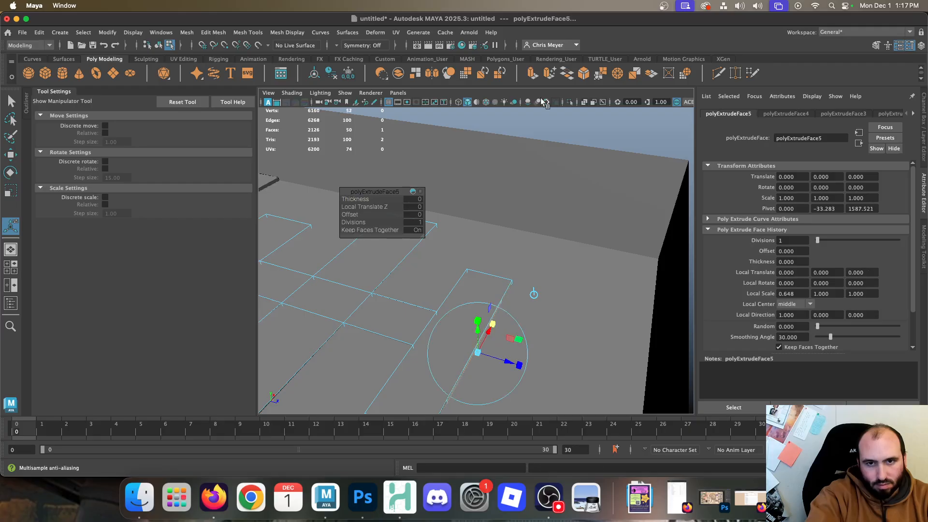
left_click_drag(507, 361, 559, 386)
right_click_drag(586, 391, 492, 241, "alt")
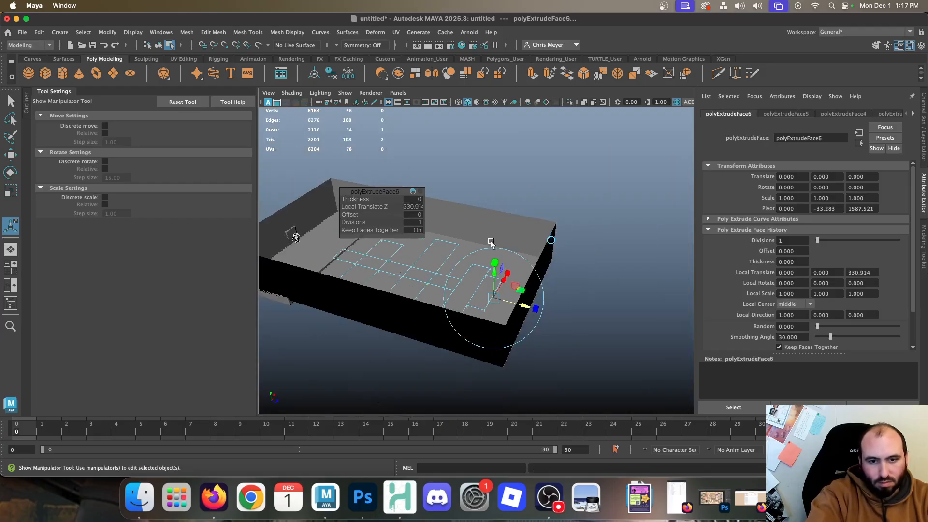
left_click_drag(491, 241, 528, 351, "alt")
right_click_drag(514, 188, 551, 165)
left_click(576, 172)
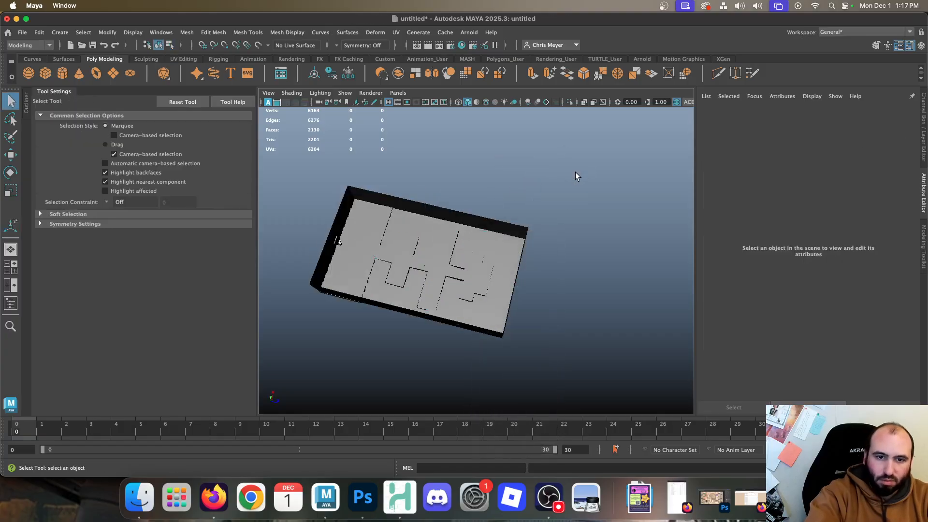
Select the branching walkway and assign it a new Blinn material
right_click_drag(449, 206, 486, 227, "alt")
left_click_drag(486, 227, 457, 179, "alt")
right_click_drag(457, 179, 492, 216, "alt")
left_click_drag(492, 216, 439, 219, "alt")
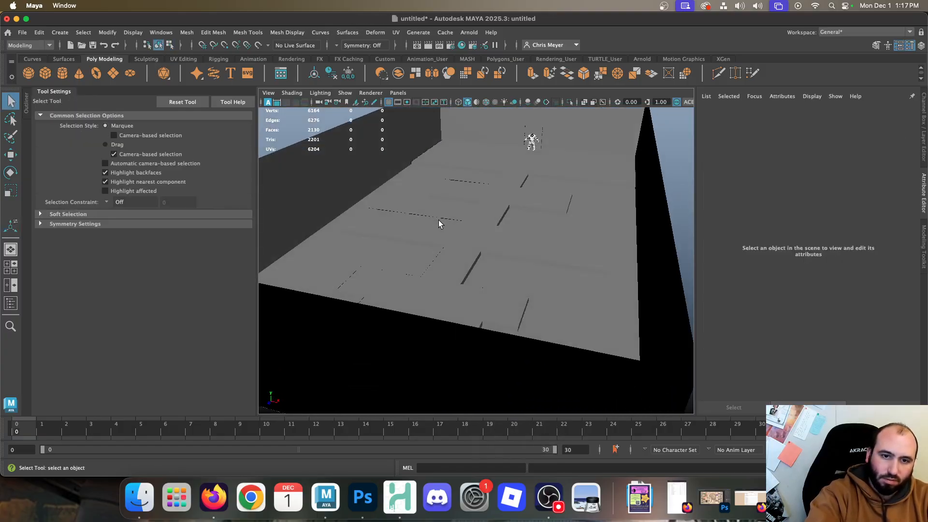
left_click(439, 219)
right_click_drag(551, 188, 635, 378)
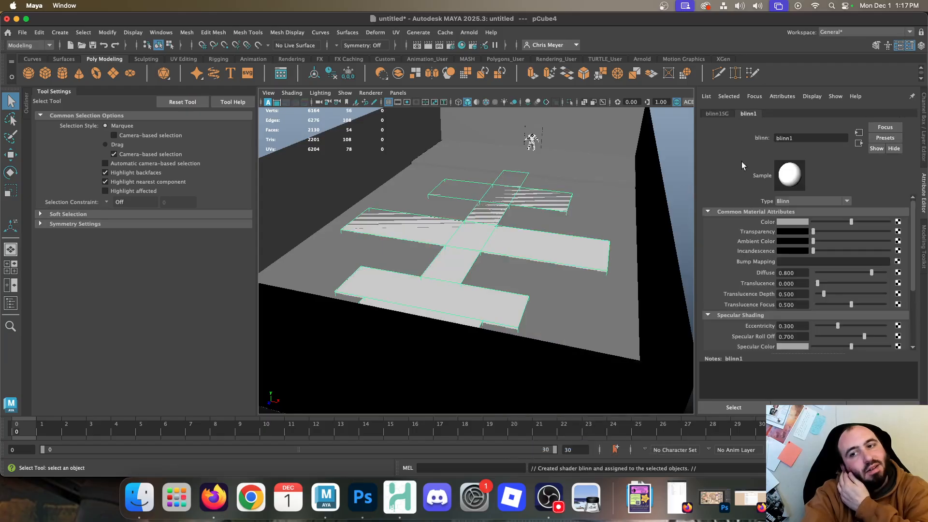
Set the walkway material's color to a sandy tan with about H 47.172, S 0.531 and V 0.663
left_click(793, 221)
left_click(498, 264)
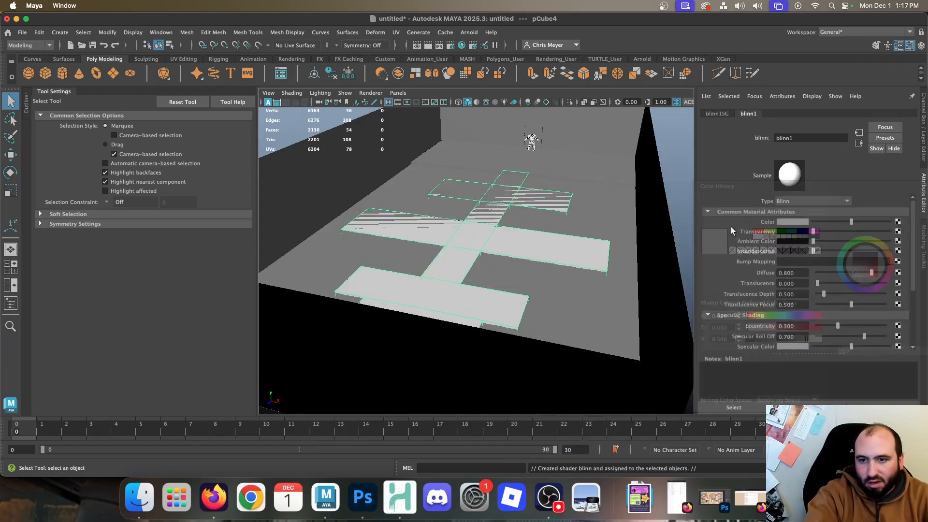
left_click(790, 220)
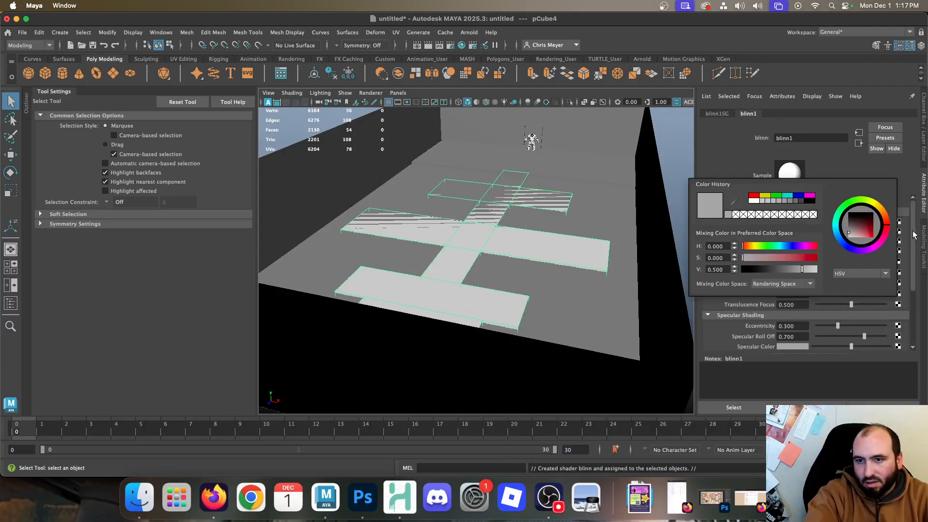
left_click_drag(887, 227, 887, 217)
left_click(778, 258)
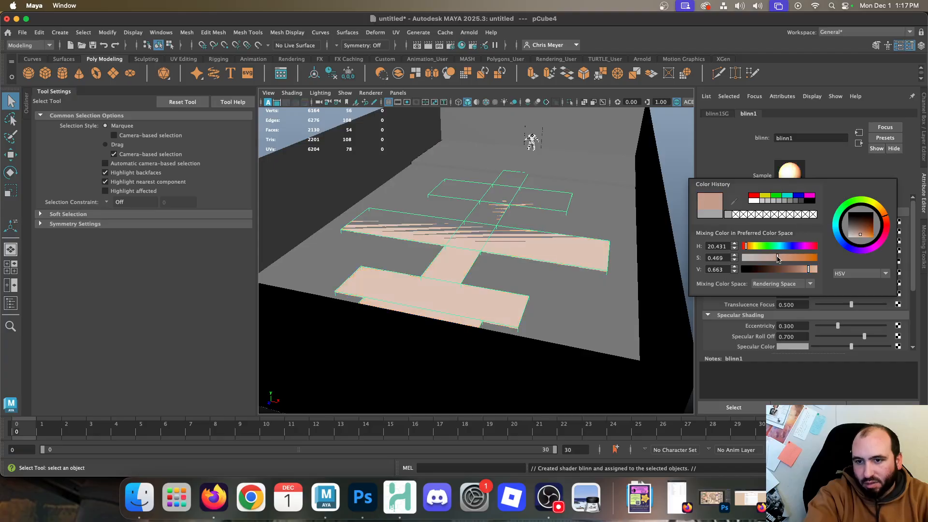
mouse_move(763, 257)
left_mouse_down()
mouse_move(782, 260)
mouse_move(755, 250)
left_mouse_up()
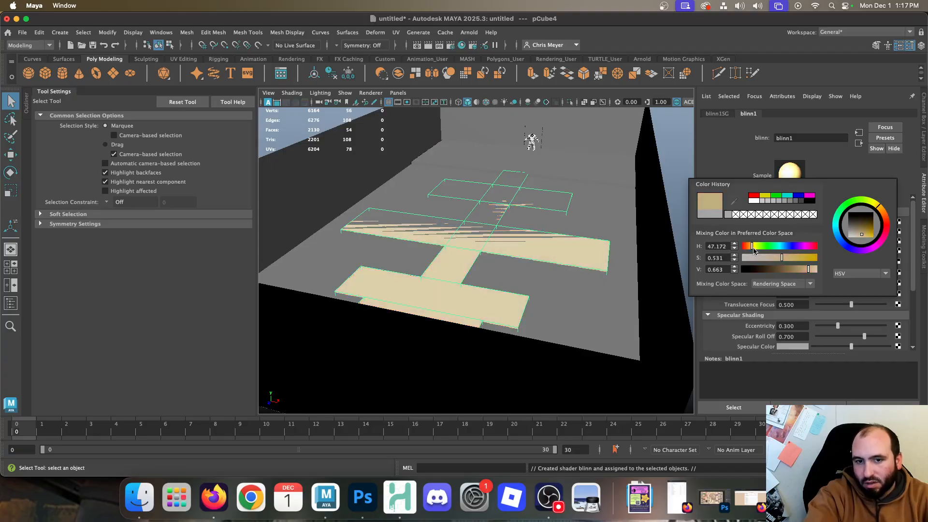
left_click(595, 213)
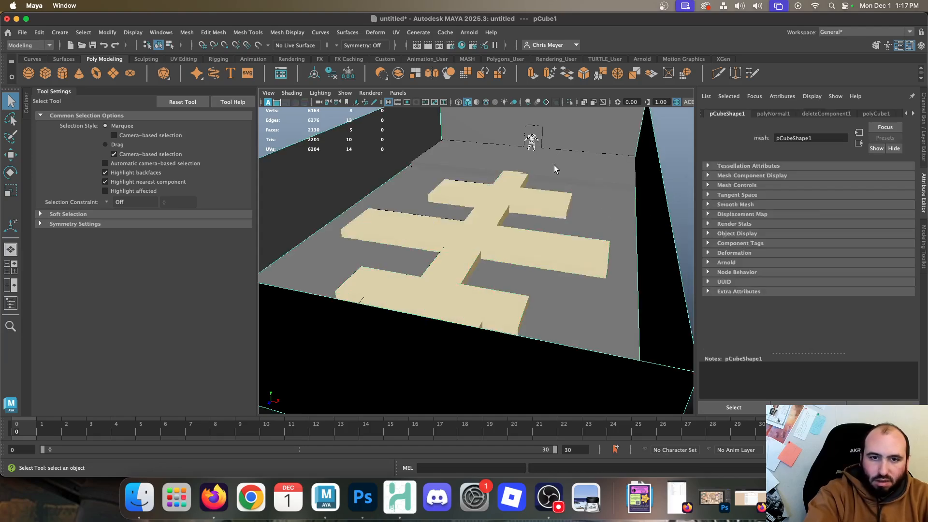
Assign the existing blinn1 material to the floor slab by the door and clear the selection
left_click(452, 150)
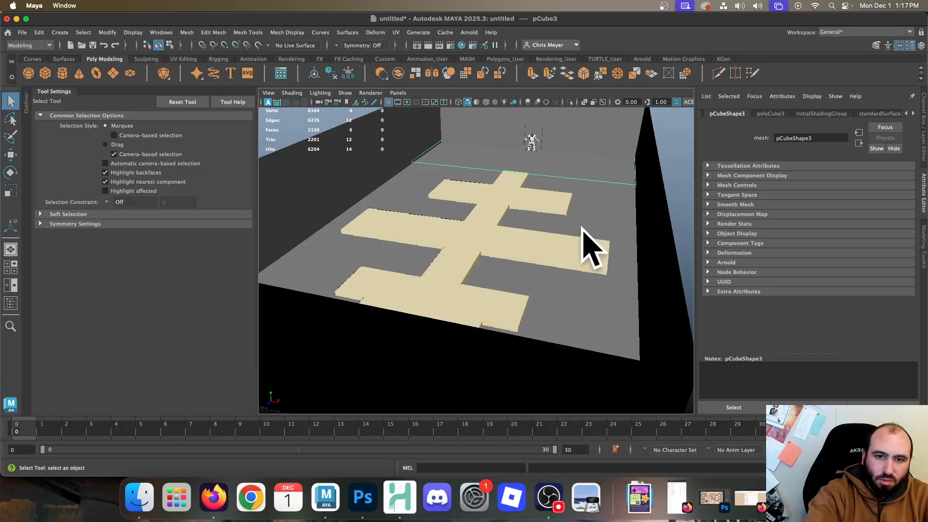
left_click_drag(582, 245, 474, 318, "alt")
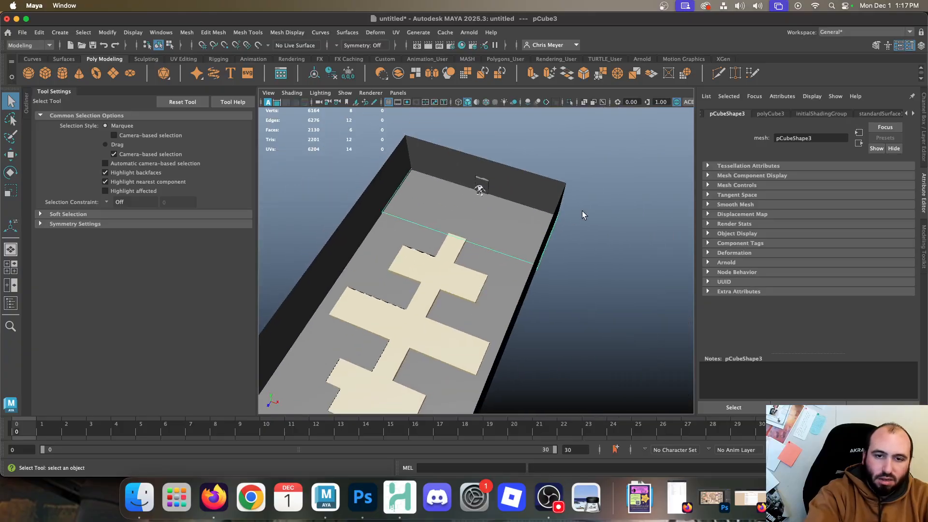
right_click_drag(583, 189, 594, 458)
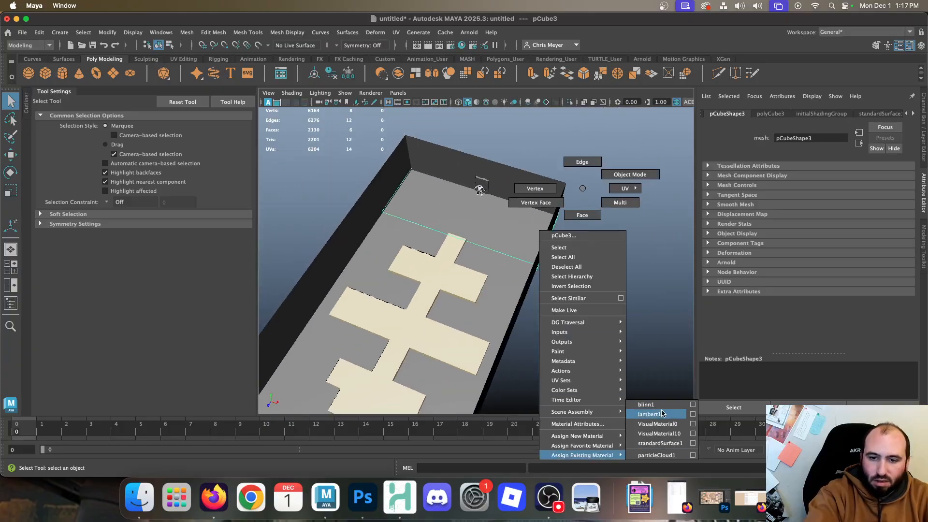
right_click_drag(660, 408, 660, 406)
left_click(650, 327)
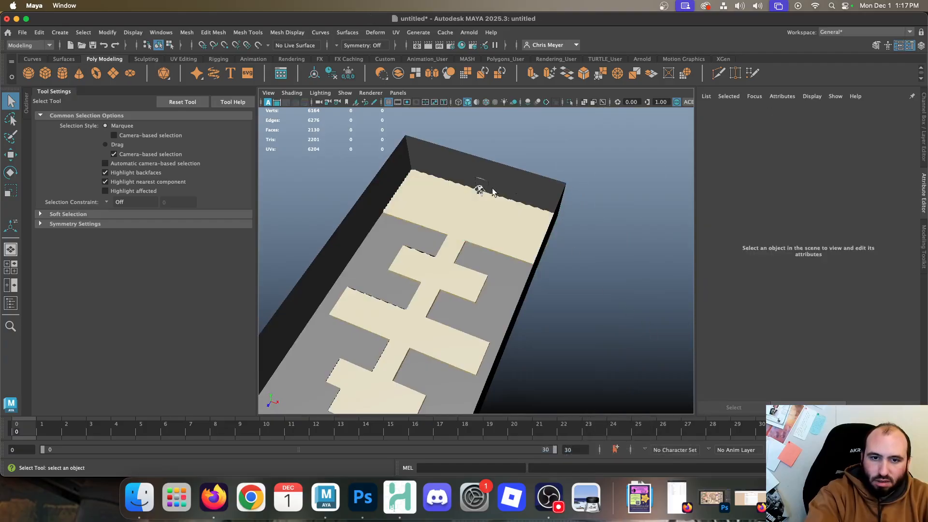
Inspect the tan walkway from several angles, compare it with the Pewter Gym map in Firefox, and return to Maya
left_click_drag(492, 191, 508, 308, "alt")
scroll(512, 271, "down", 5)
left_click_drag(514, 260, 608, 291, "alt")
scroll(608, 291, "up", 2)
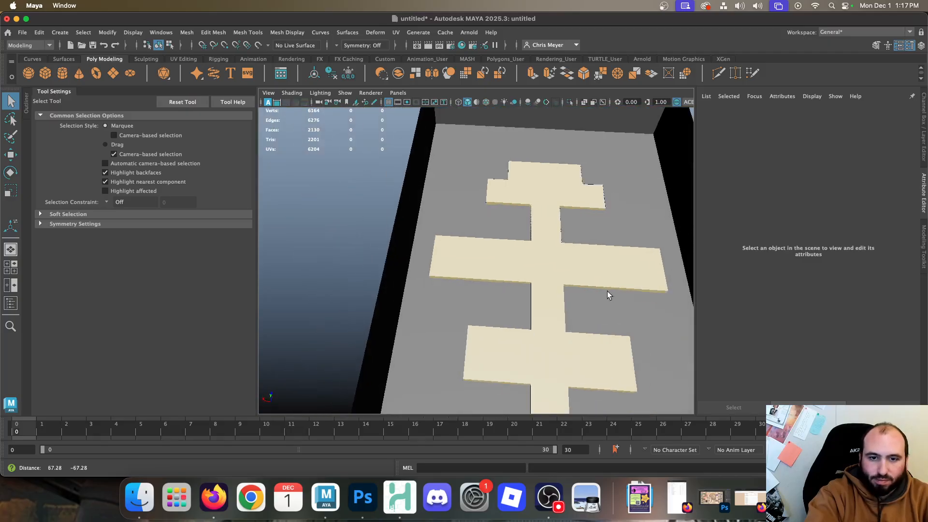
middle_click_drag(607, 291, 547, 247, "alt")
scroll(547, 251, "down", 5)
left_click_drag(553, 307, 481, 260, "alt")
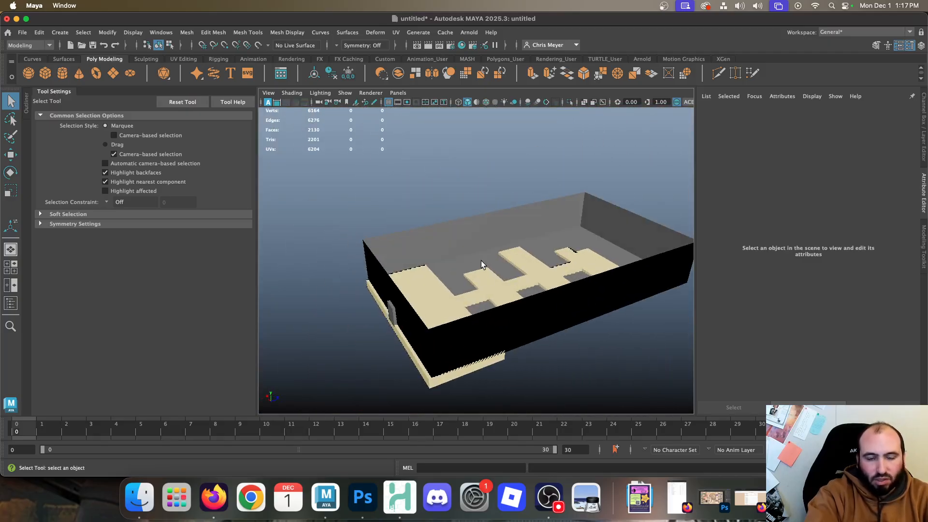
left_click(214, 497)
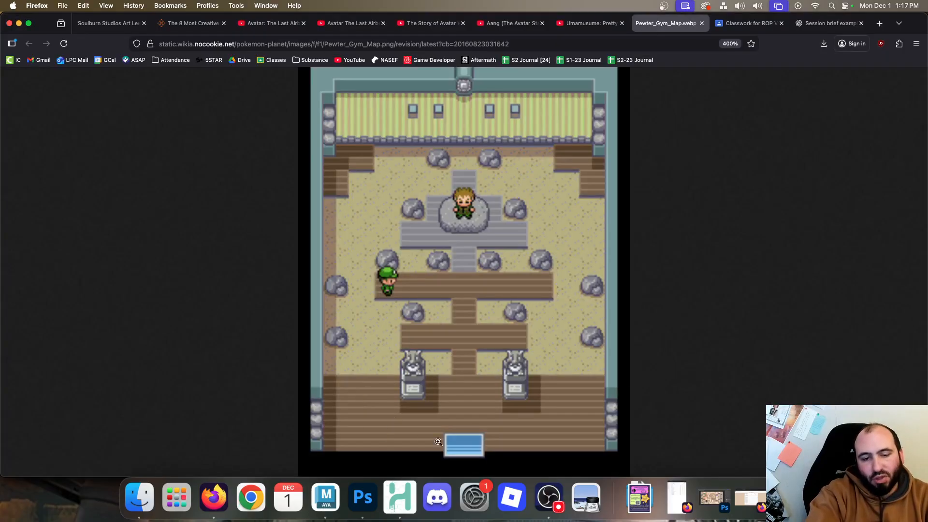
left_click(326, 497)
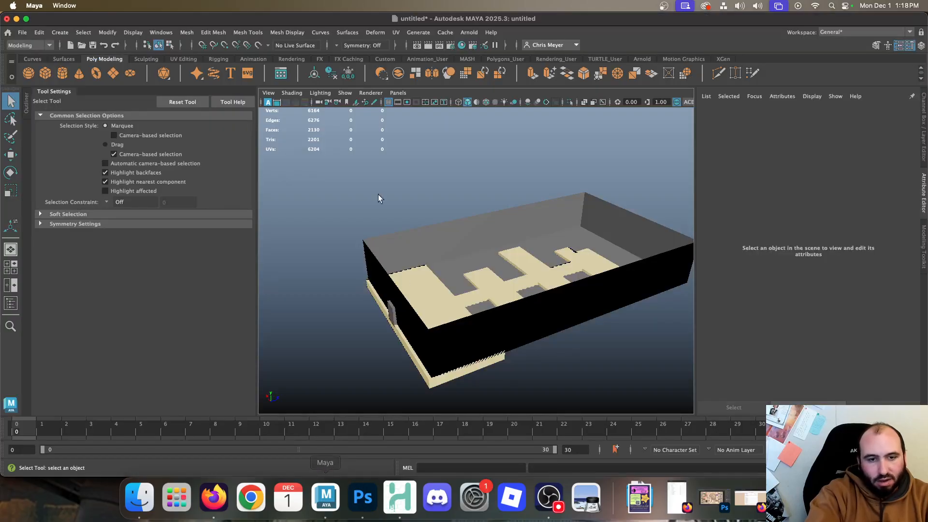
Create a polygon cube, raise it to about 1702 above the room, and scale it up uniformly into a block
left_click(39, 71)
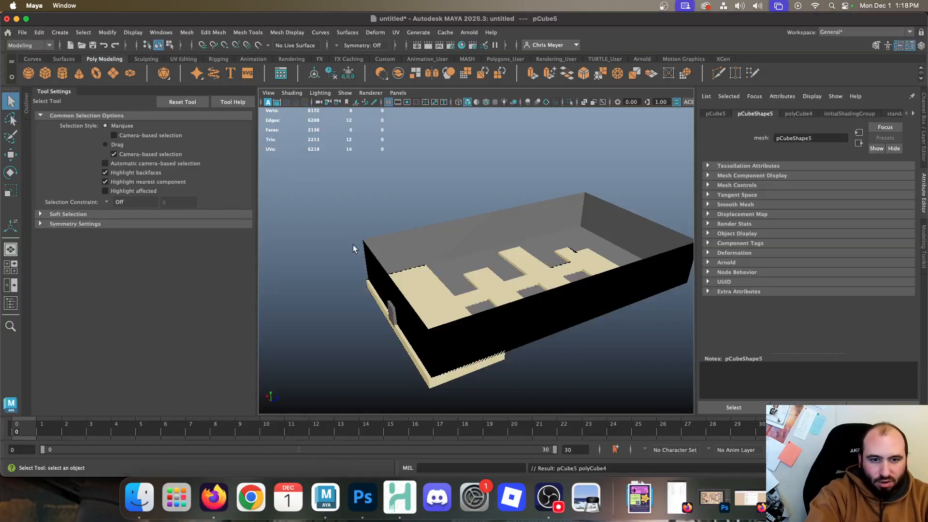
key("w")
left_click_drag(530, 240, 543, 141)
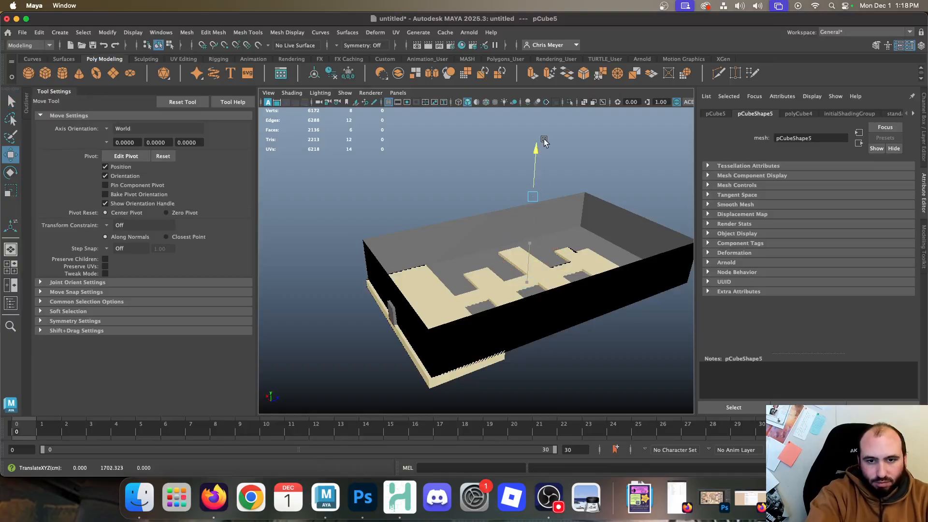
key("r")
mouse_move(533, 197)
left_mouse_down()
mouse_move(569, 189)
mouse_move(531, 212)
left_mouse_up()
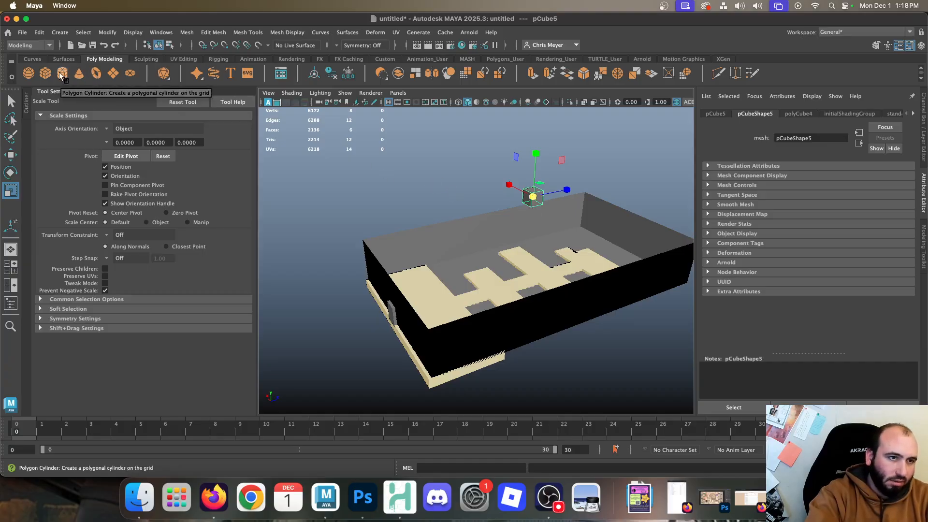
Create a polygon sphere, scale it uniformly to about 131, and rest it on the cube at a height of about 1920
left_click(29, 74)
key("w")
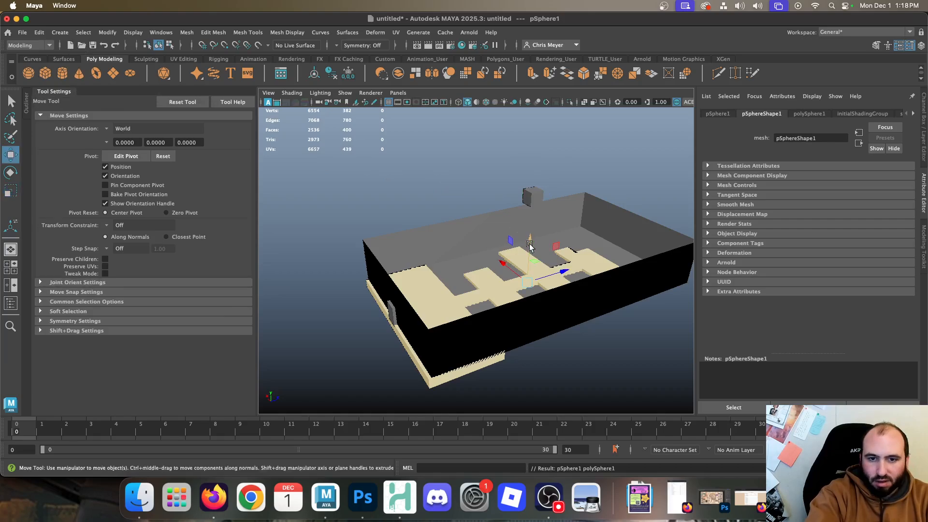
left_click_drag(529, 242, 531, 206)
key("r")
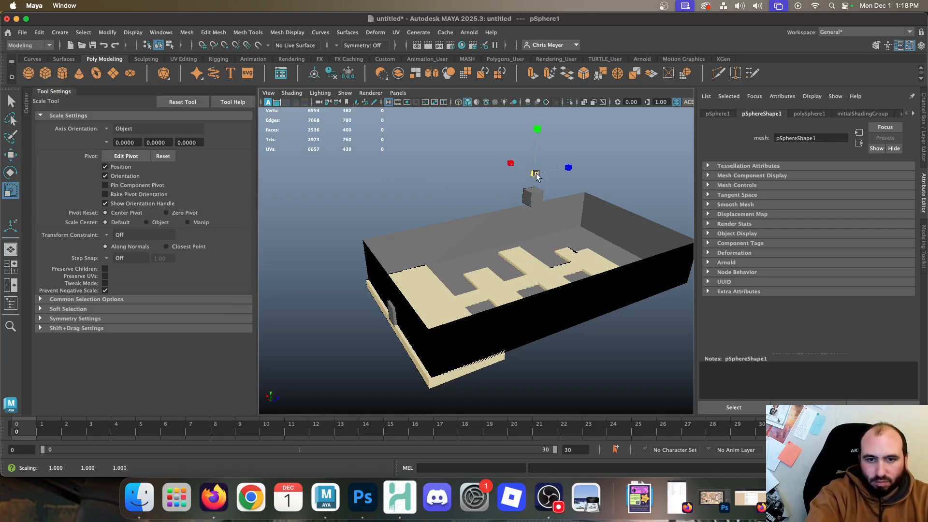
left_click_drag(535, 174, 550, 164)
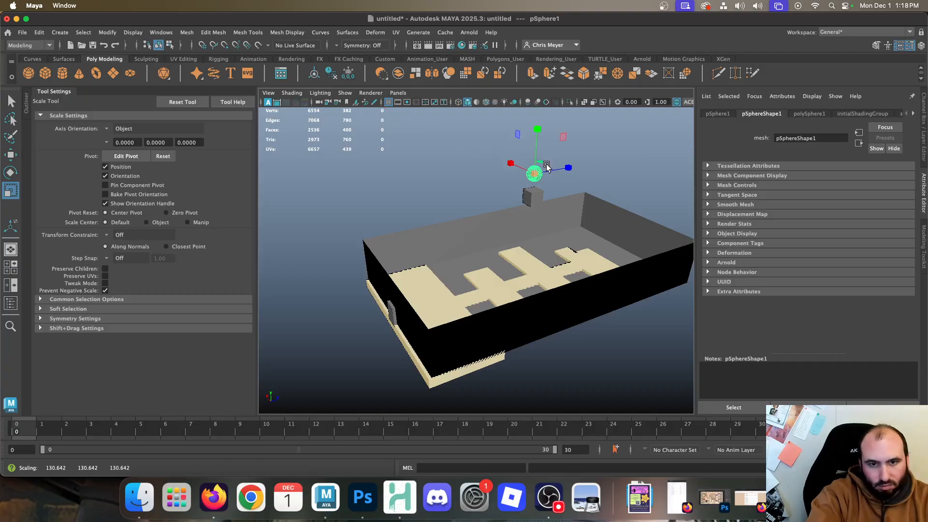
key("w")
left_click_drag(536, 128, 537, 133)
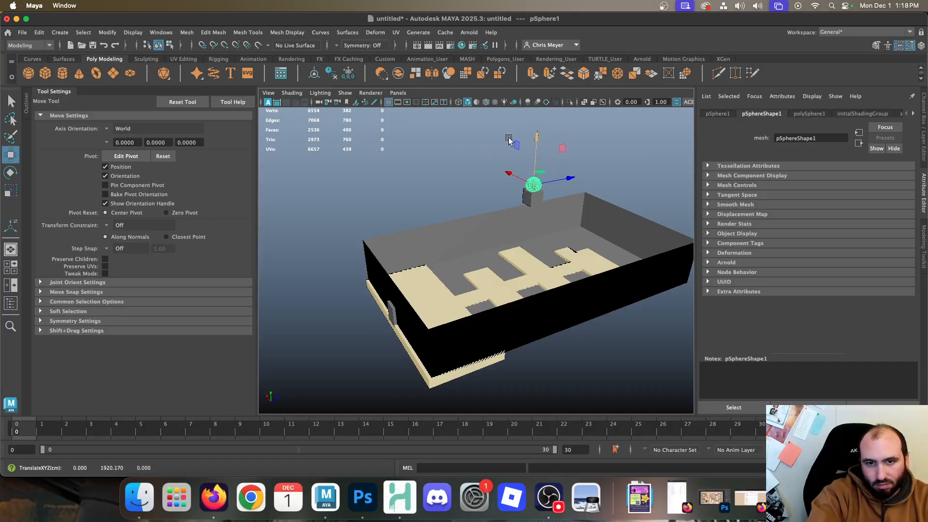
scroll(547, 157, "up", 5)
middle_click_drag(589, 176, 498, 252, "alt")
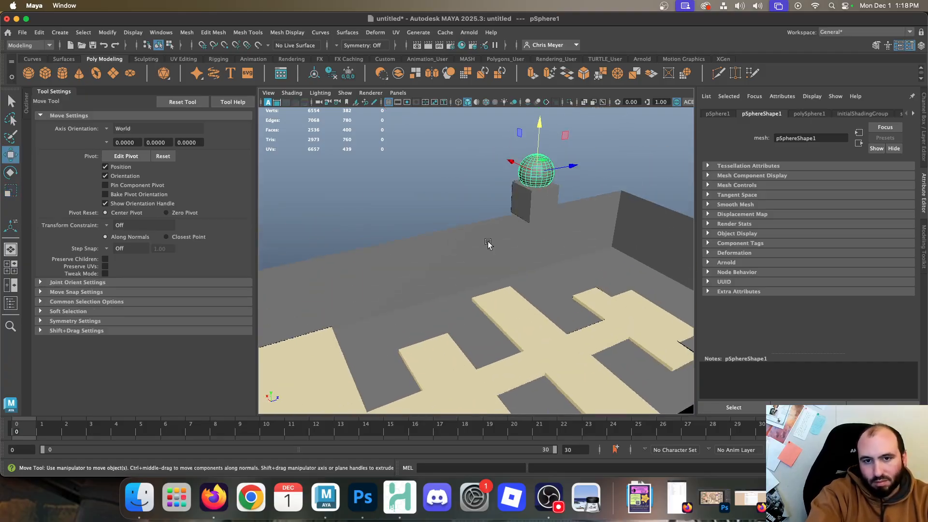
Create a polygon cone, raise it above the sphere, enlarge it and tilt it
left_click(80, 78)
scroll(486, 297, "down", 5)
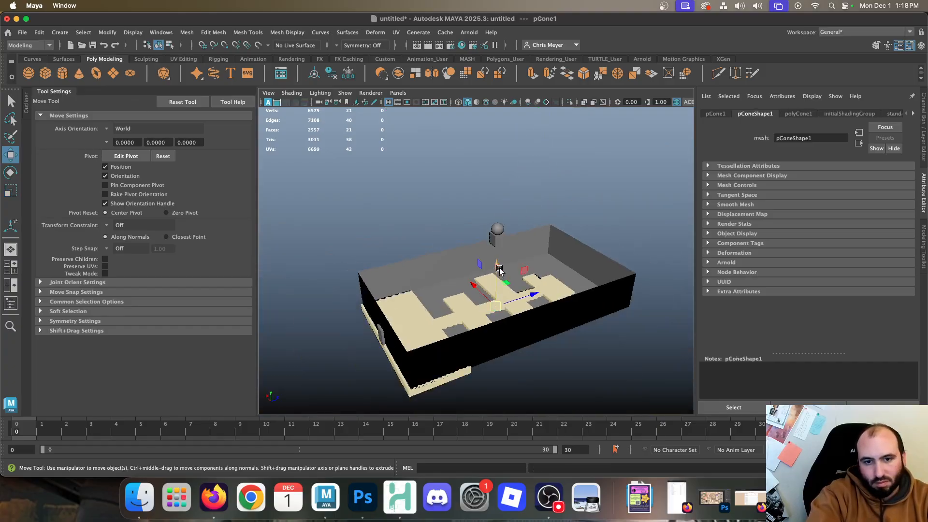
left_click_drag(500, 270, 476, 212)
key("e")
key("r")
key("e")
right_click_drag(477, 213, 550, 284, "alt")
middle_click_drag(549, 283, 532, 365, "alt")
Scale the cone down uniformly, lower it to the sphere at a height of about 2000, and offset it to X about 113
key("r")
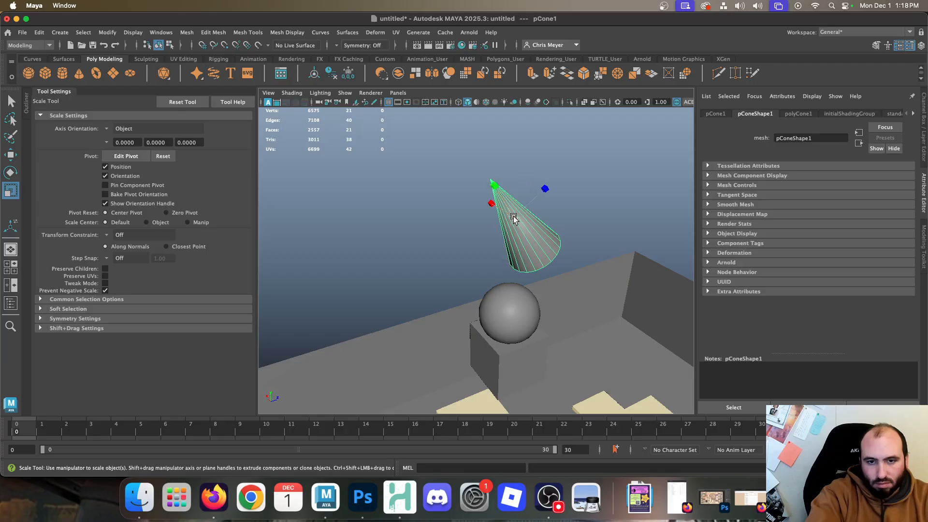
left_click_drag(514, 219, 460, 222)
key("w")
left_click_drag(516, 184, 506, 257)
left_click_drag(515, 329, 590, 331, "alt")
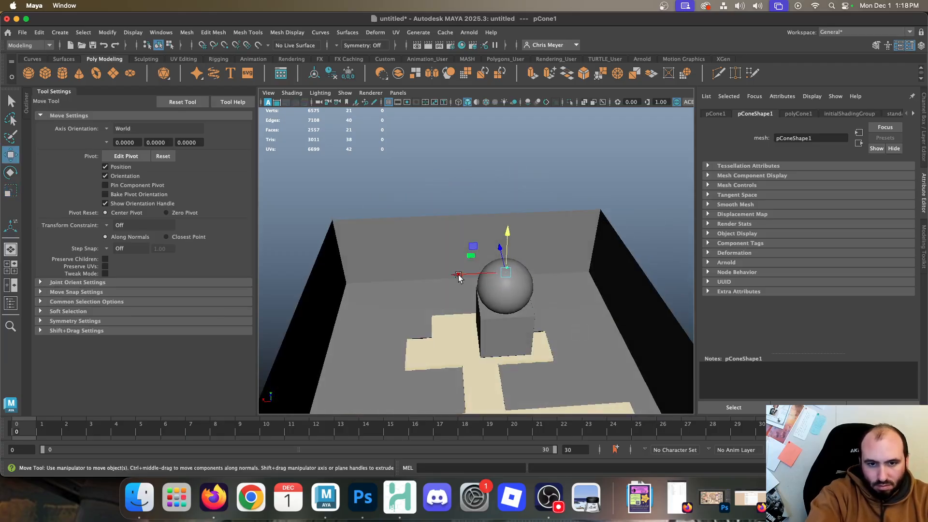
left_click_drag(458, 276, 435, 276)
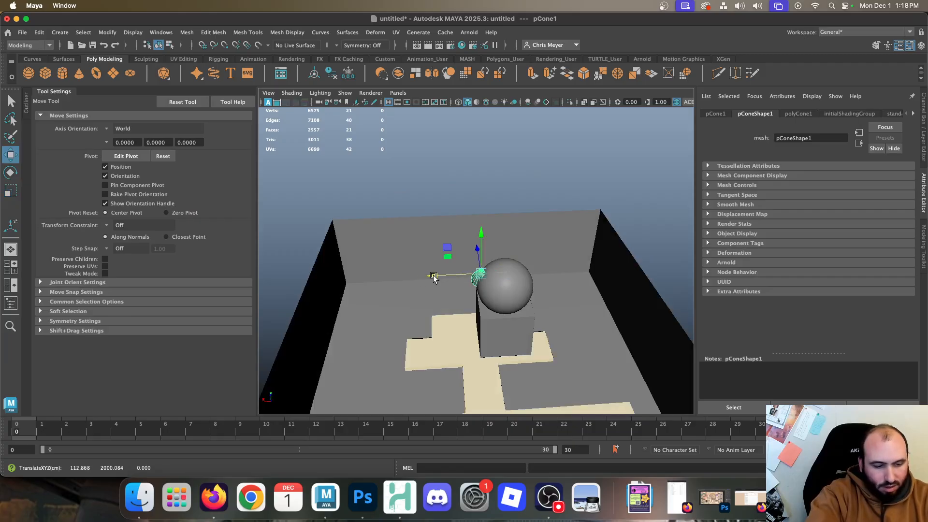
Rotate the cone to point outward from the sphere and shift it along Z to about -83
key("e")
left_click_drag(504, 262, 457, 308)
key("w")
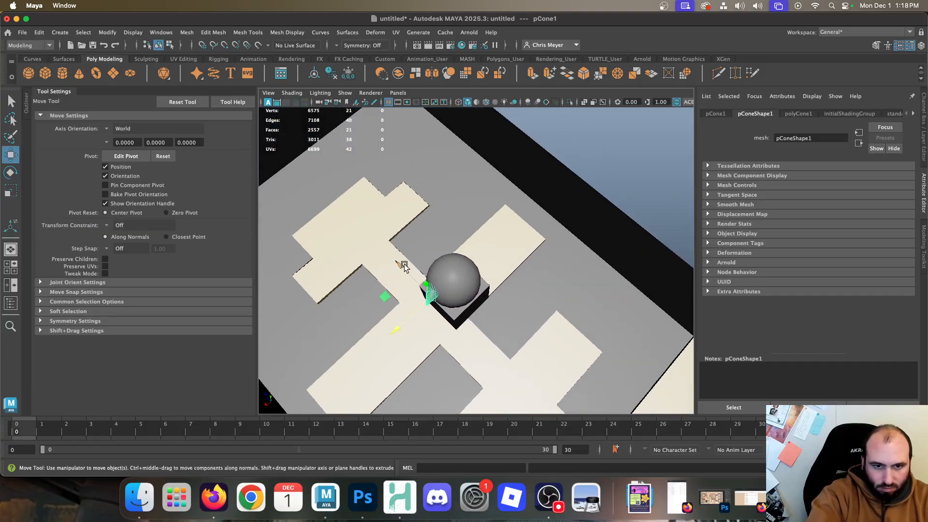
left_click_drag(404, 267, 406, 299)
Duplicate the cone, rotate the copy to point the other way, and place it on the sphere's opposite side
key("super+d")
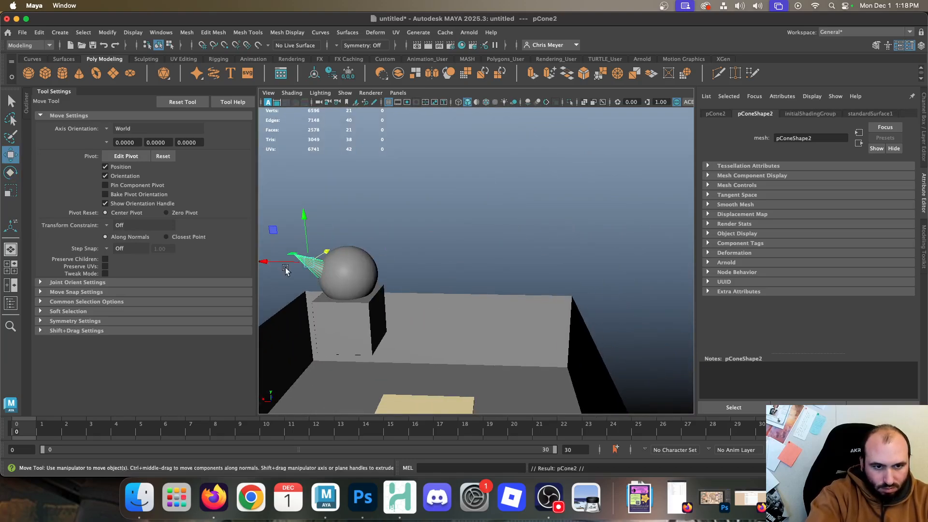
left_click_drag(269, 264, 302, 262)
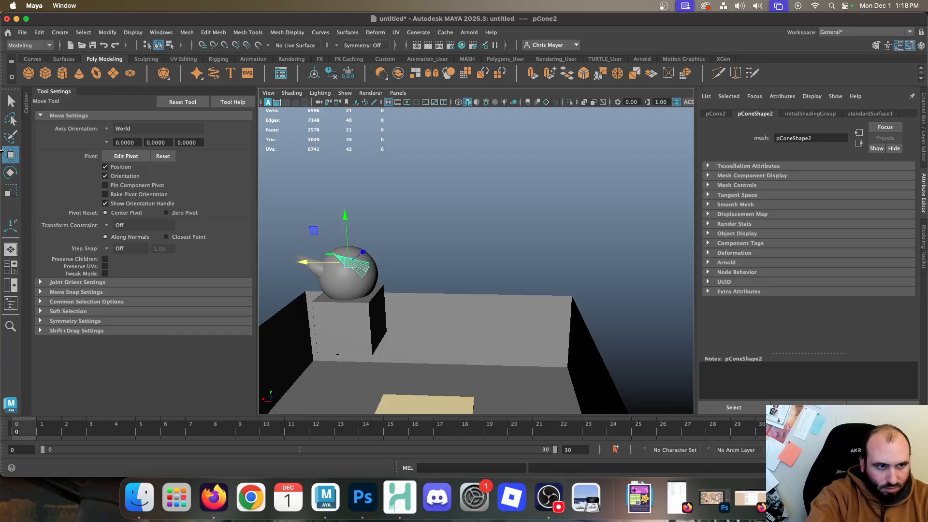
left_click(12, 174)
left_click_drag(344, 238, 399, 264)
key("w")
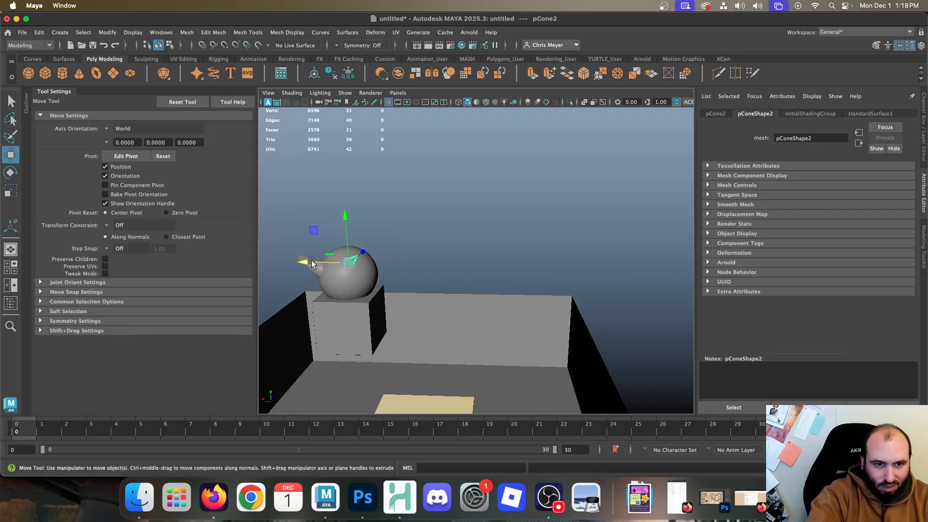
left_click_drag(312, 263, 374, 293)
Rescale both cones together uniformly and raise them slightly on the sphere
left_click(330, 320, "shift")
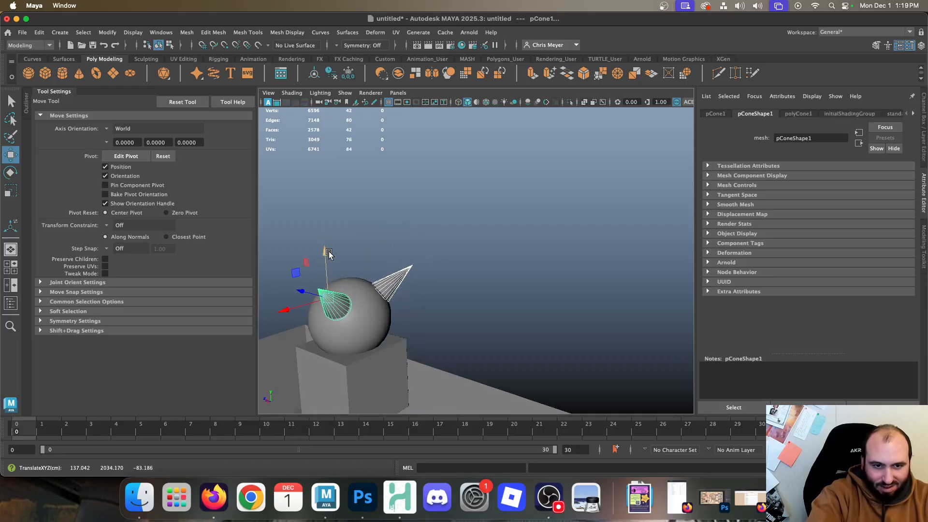
key("r")
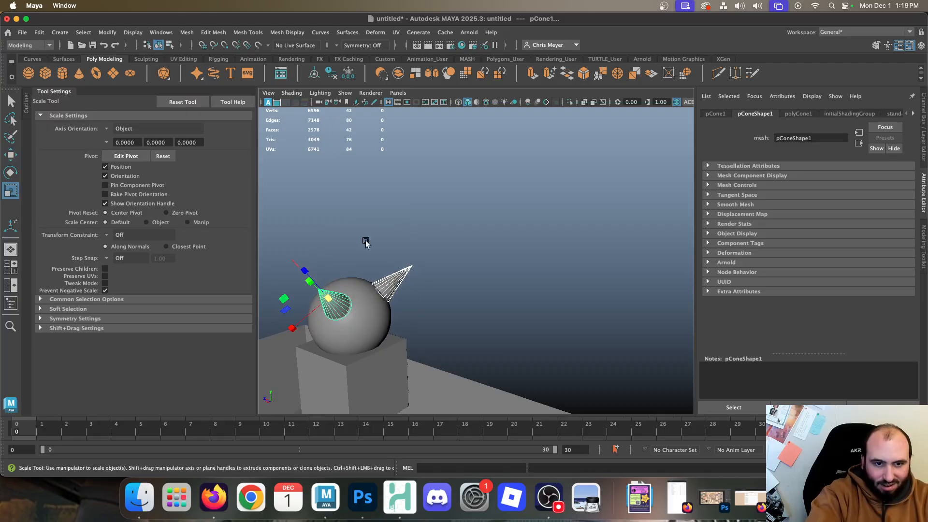
left_click_drag(325, 295, 301, 256)
key("w")
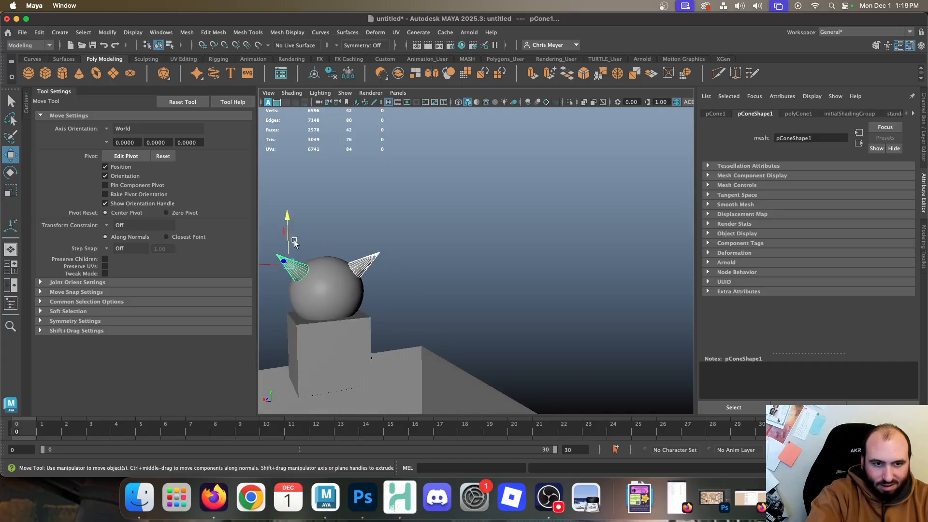
mouse_move(288, 218)
left_mouse_down()
mouse_move(288, 232)
mouse_move(289, 205)
left_mouse_up()
Reselect both cones and adjust their height on the sphere to about 2031
left_click(411, 257)
left_click(374, 263)
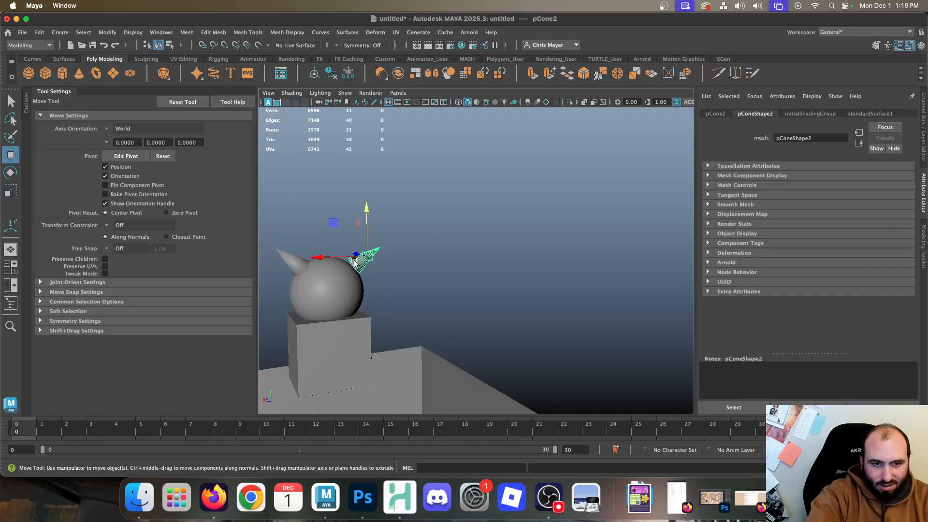
left_click_drag(375, 262, 290, 316, "alt")
left_click(291, 312)
left_click(347, 291, "shift")
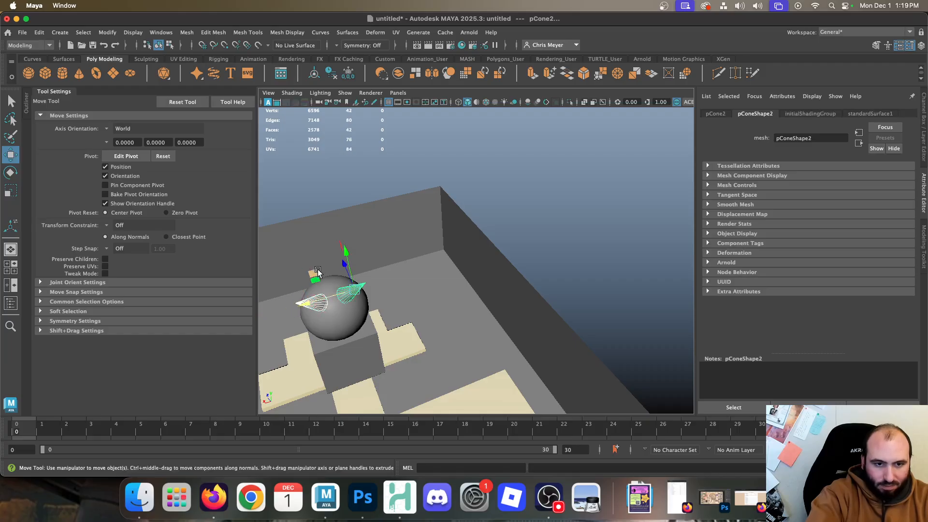
left_click_drag(353, 261, 348, 255)
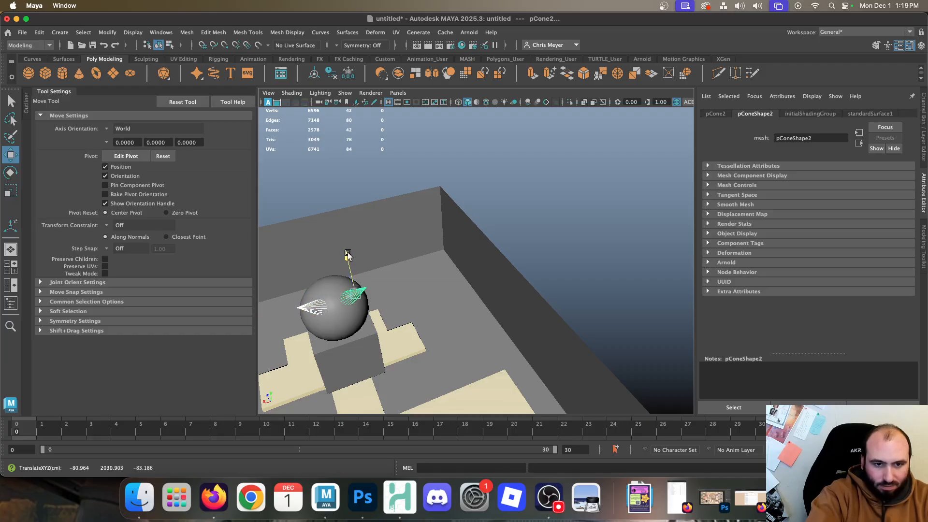
View the horned placeholder from another angle, check the Pewter Gym map in Firefox, and return to Maya
left_click(545, 216)
left_click_drag(545, 217, 446, 266, "alt")
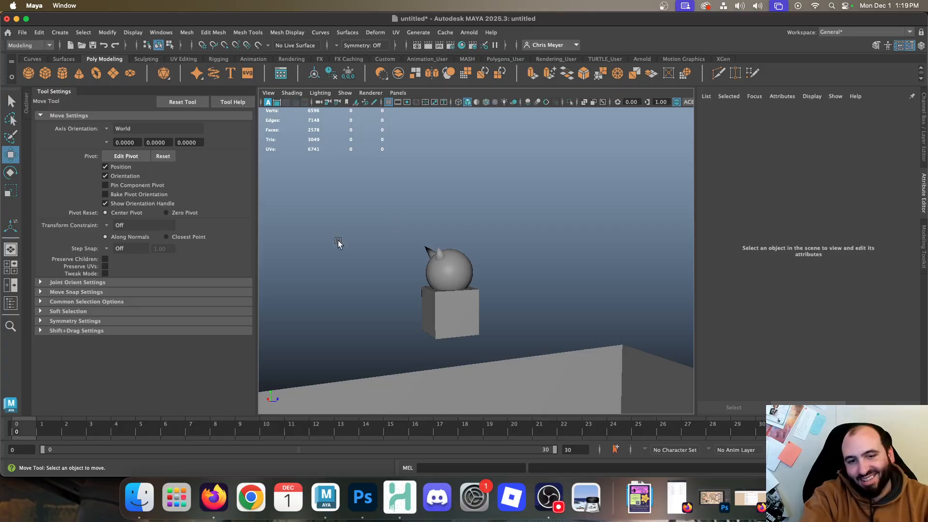
left_click(219, 488)
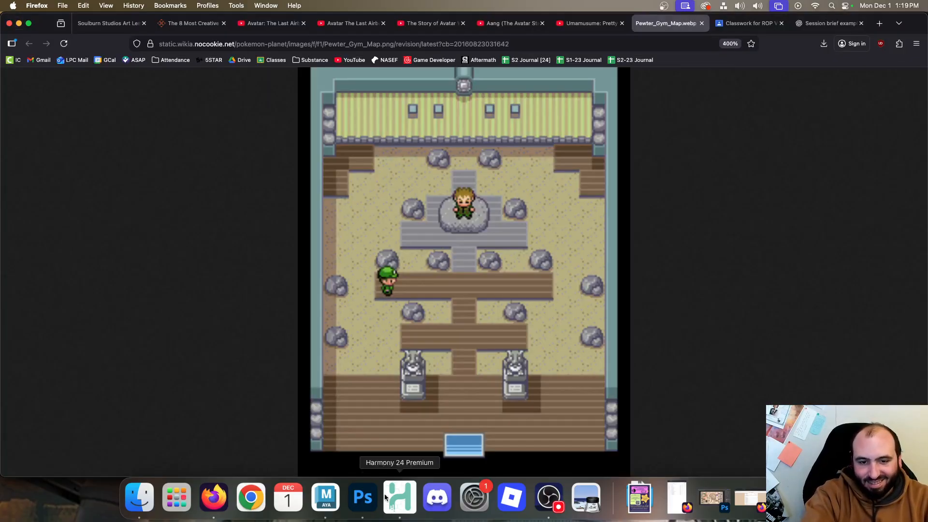
left_click(326, 498)
scroll(416, 213, "up", 3)
Delete both cones from the sphere
left_click(417, 252)
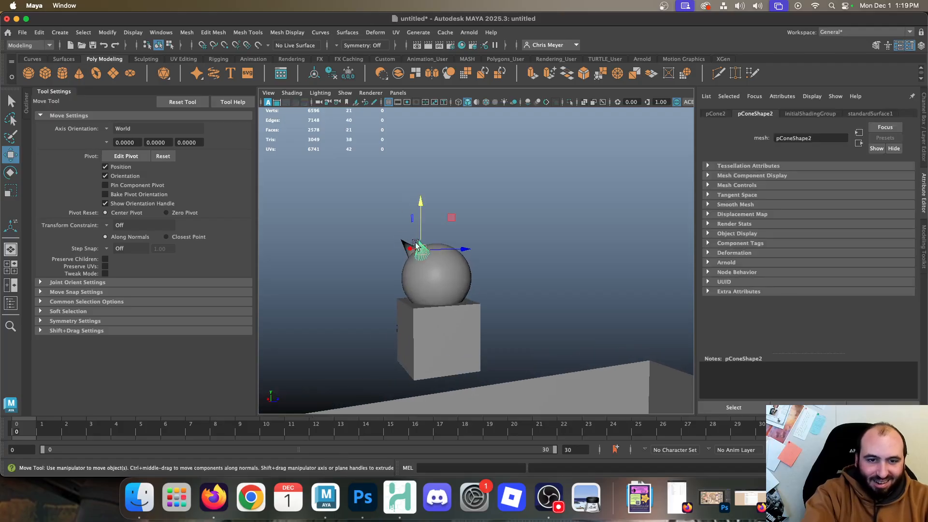
key("Delete")
left_click(401, 247)
key("Delete")
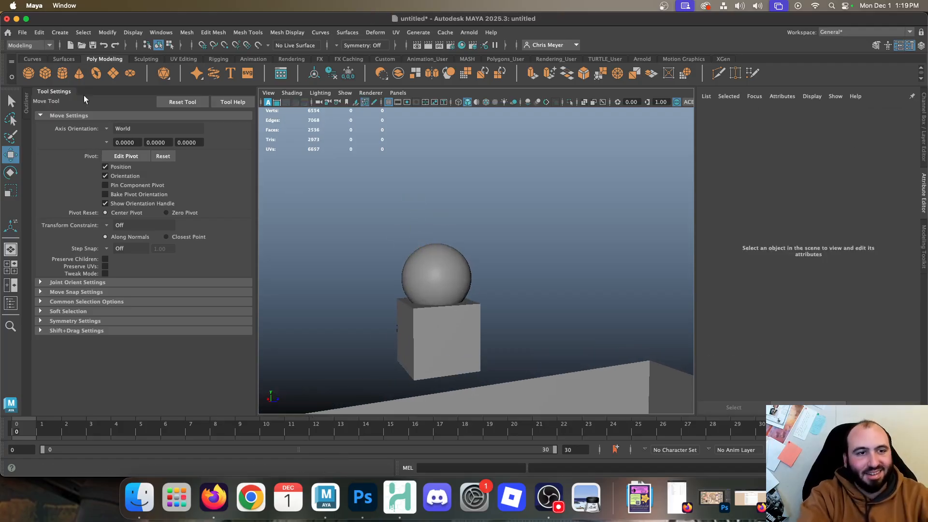
Create a new polygon cone, raise it above the sphere, and scale it
left_click(80, 74)
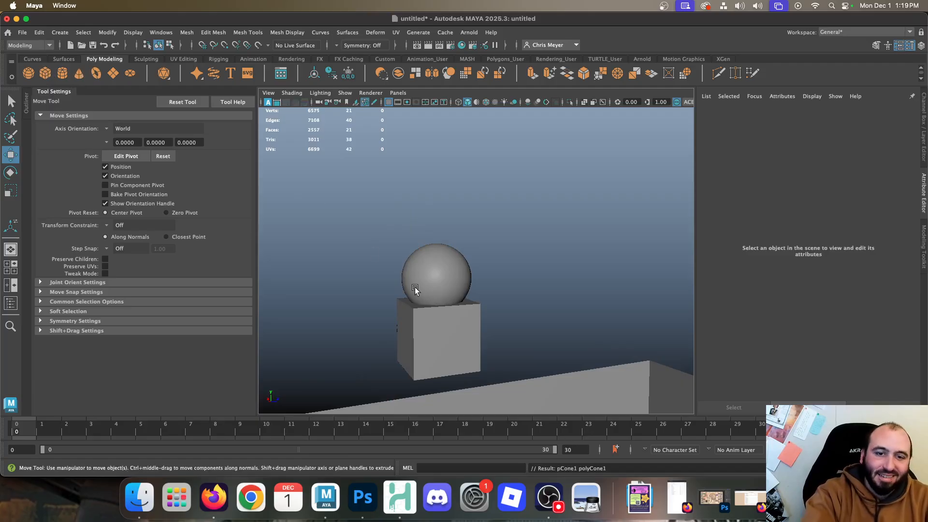
scroll(472, 401, "down", 3)
left_click_drag(464, 394, 463, 161)
key("r")
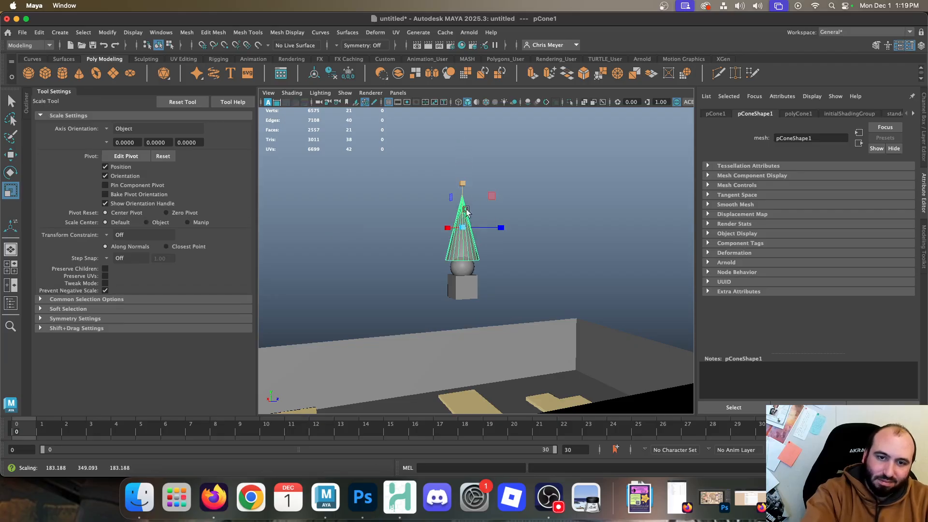
left_click_drag(463, 228, 470, 204)
Tilt the new cone diagonally and shrink it uniformly to a scale of about 46 × 88 × 46
key("e")
scroll(470, 204, "up", 6)
left_click_drag(311, 122, 309, 159)
middle_click_drag(373, 196, 525, 228, "alt")
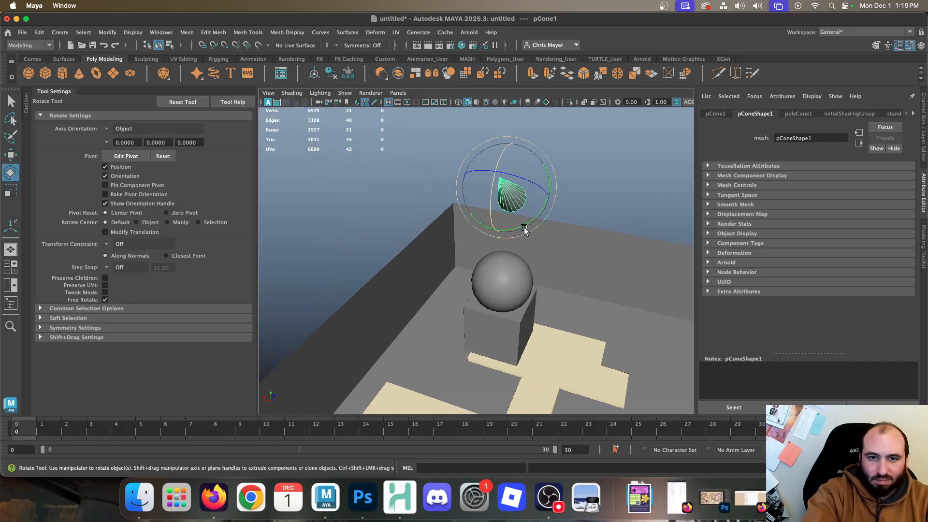
key("w")
key("r")
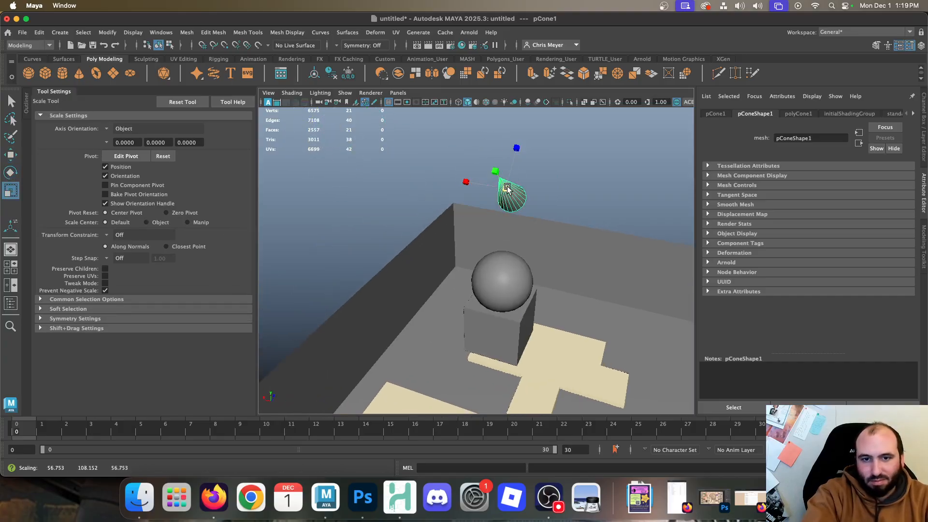
left_click_drag(507, 188, 485, 179)
Lower the cone to the sphere and slide it out to the sphere's surface at Z about -104
key("w")
left_click_drag(502, 144, 504, 232)
left_click_drag(459, 274, 584, 271)
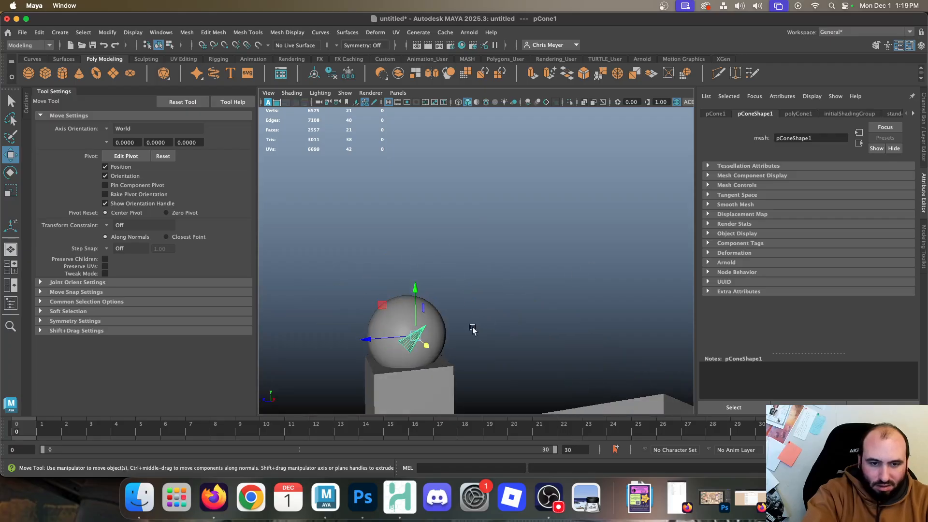
left_click_drag(367, 339, 512, 385)
left_click_drag(554, 331, 544, 332)
left_click_drag(442, 342, 588, 332, "alt")
left_click_drag(478, 311, 420, 290, "alt")
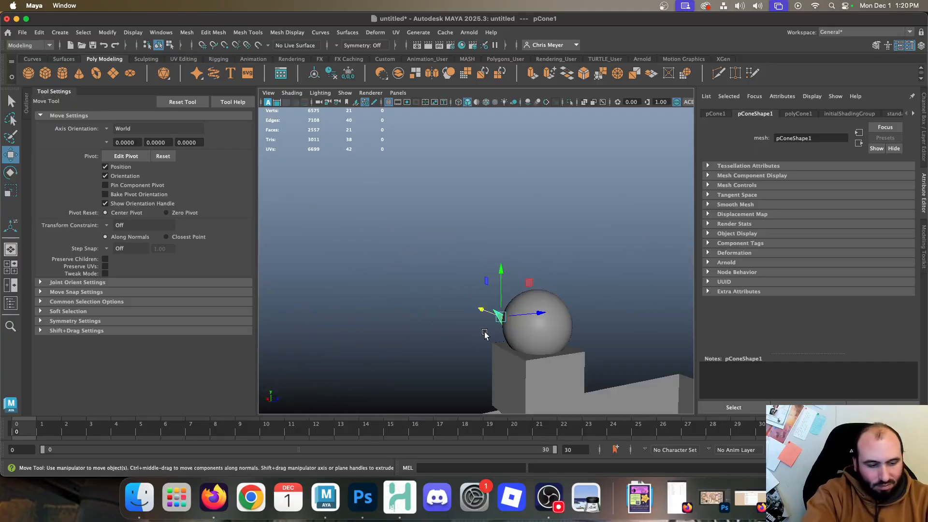
Duplicate the cone, rotate the copy to point downward, and place it under the sphere at X about 55, Y about 1833
key("ctrl+d")
key("e")
left_click_drag(485, 277, 453, 310)
key("w")
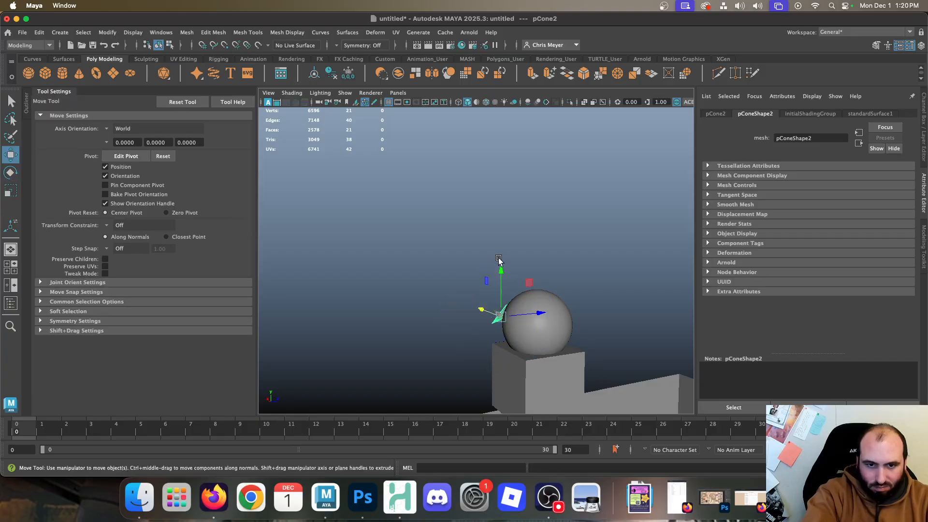
left_click_drag(499, 263, 419, 345)
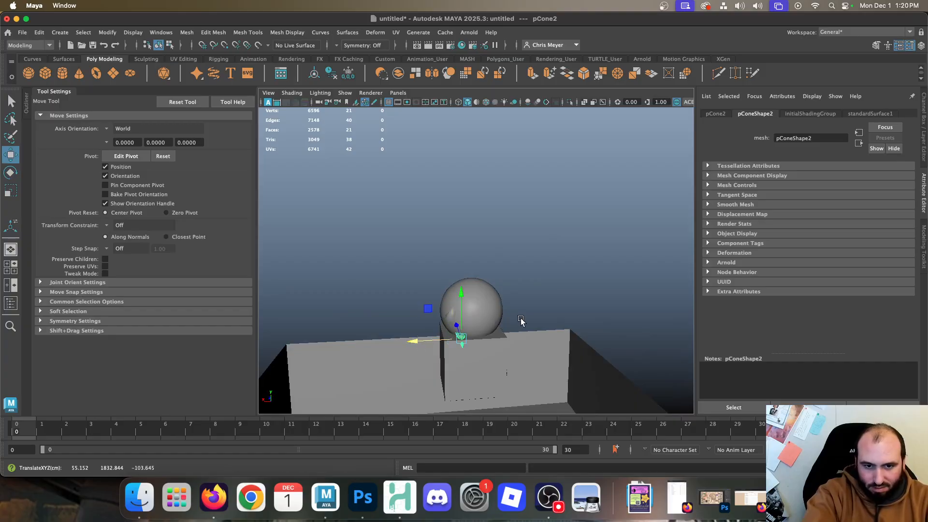
left_click_drag(521, 320, 502, 304, "alt")
Rotate the original cone outward and position it on the sphere's upper side at X about 114, Y about 2010
left_click(491, 315)
key("r")
key("w")
left_click_drag(464, 268, 466, 251)
left_click_drag(467, 309, 490, 321, "alt")
key("e")
left_click_drag(440, 276, 408, 295)
key("w")
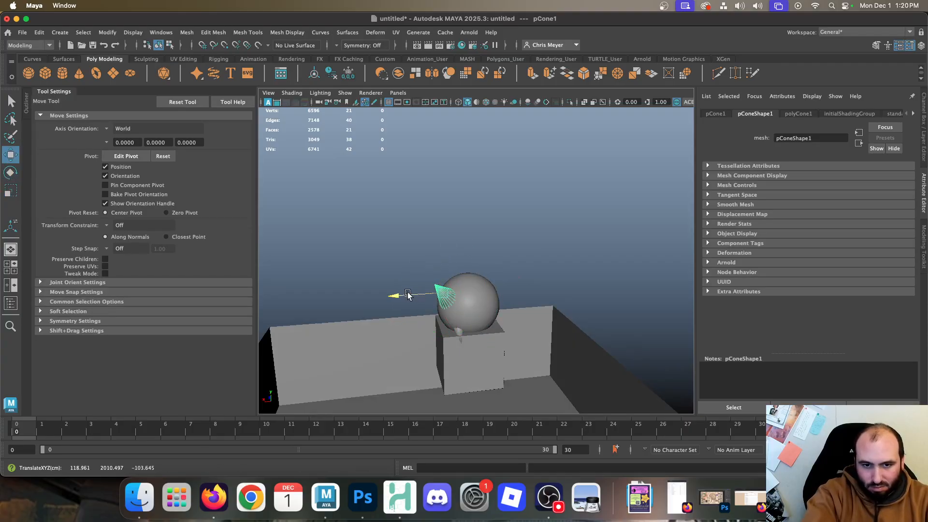
left_click(498, 253)
Duplicate the upper and lower cones together as one group with a centered pivot
left_click_drag(498, 253, 479, 341, "alt")
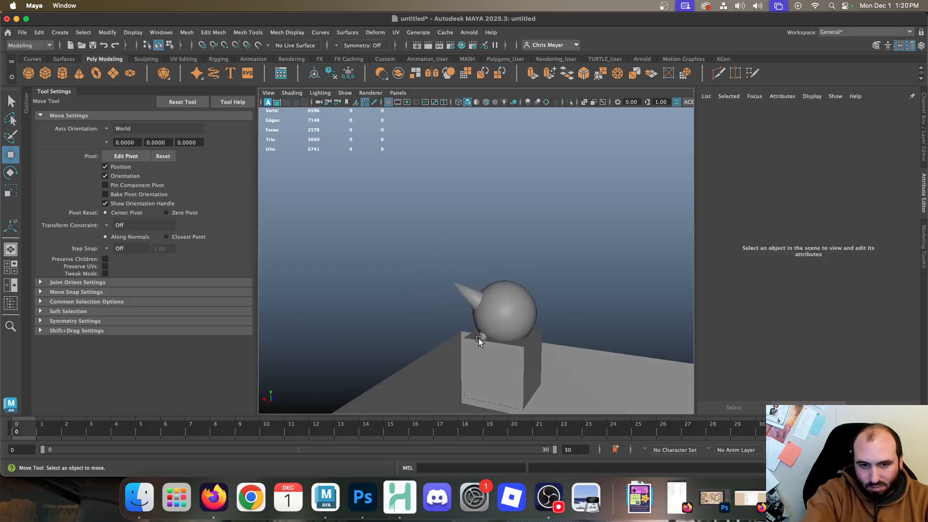
left_click(479, 337)
left_click(465, 290, "shift")
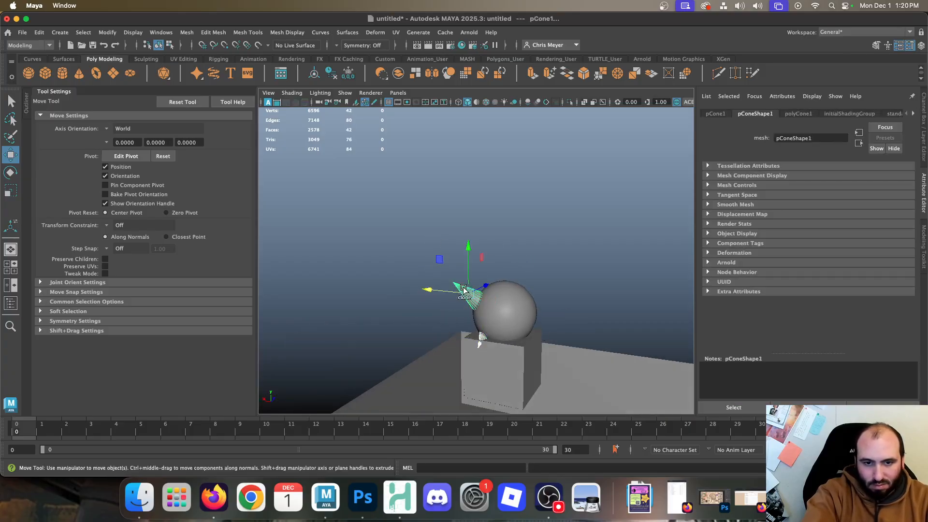
key("super+d")
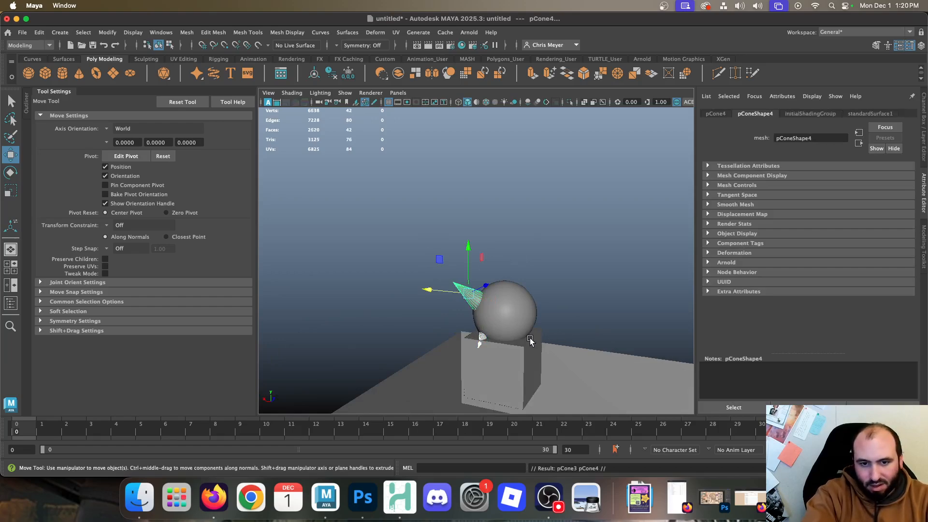
key("super+g")
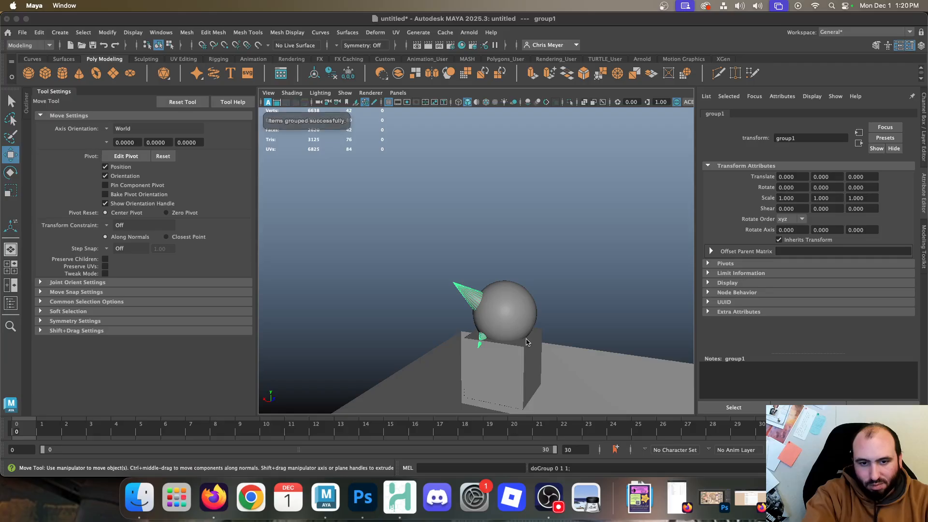
left_click(328, 79)
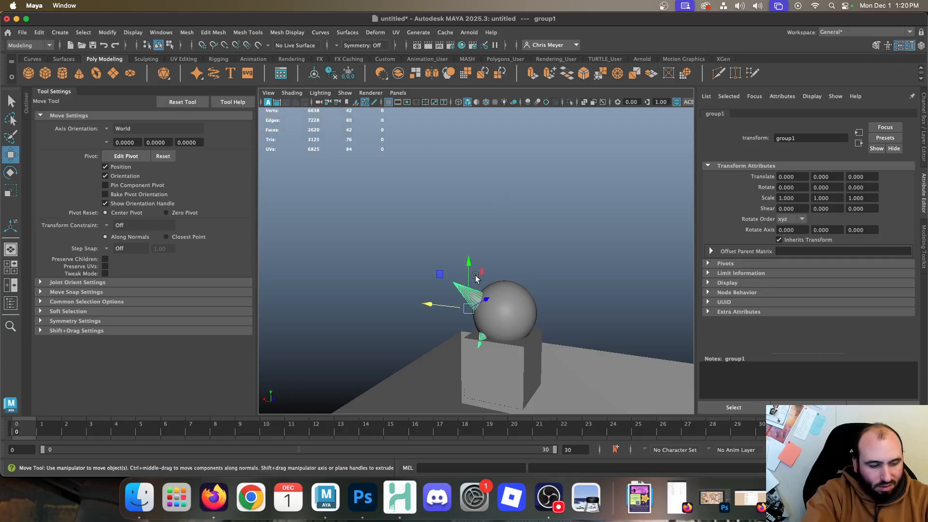
Mirror the cone group with Scale X -1 and move it to the sphere's opposite side
left_click(923, 145)
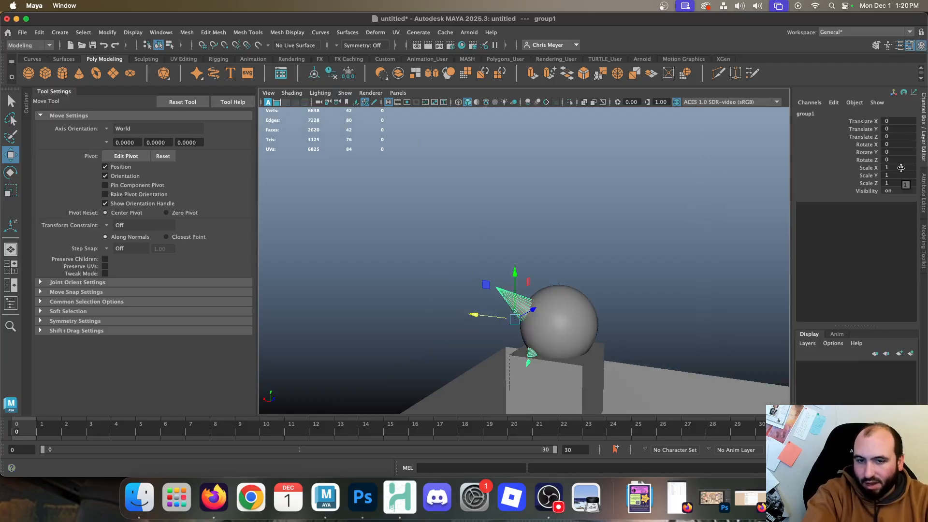
key("Return")
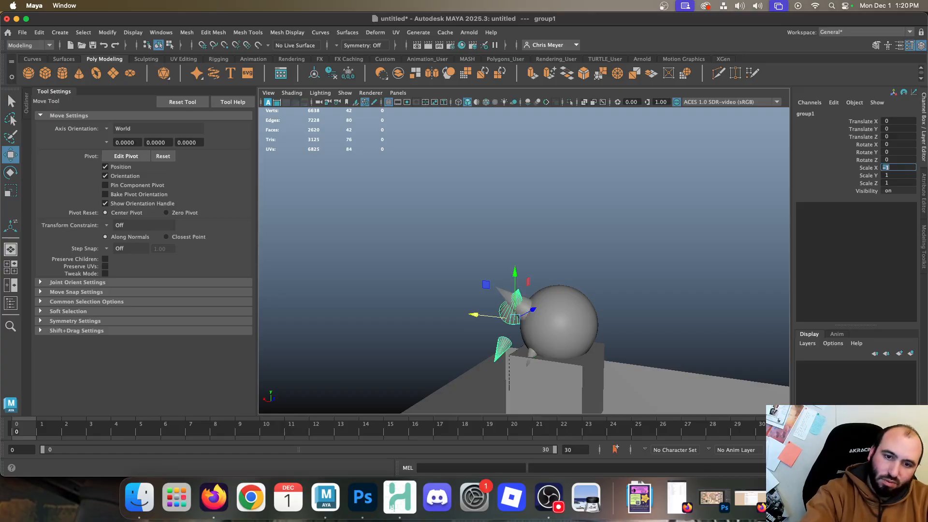
left_click_drag(475, 315, 540, 333)
left_click(667, 284)
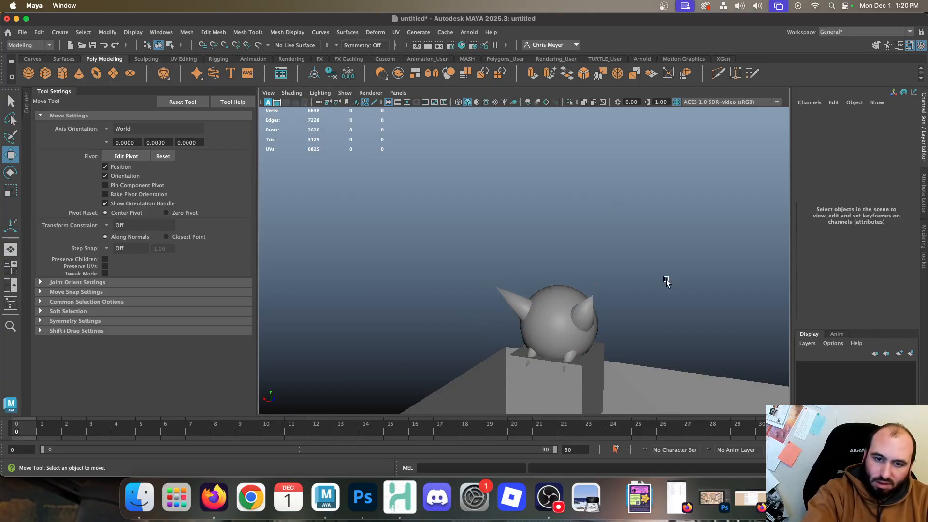
Select the cube, sphere and all cones of the figure and combine them into a single mesh
left_click_drag(665, 310, 563, 327, "alt")
left_click_drag(486, 265, 558, 343)
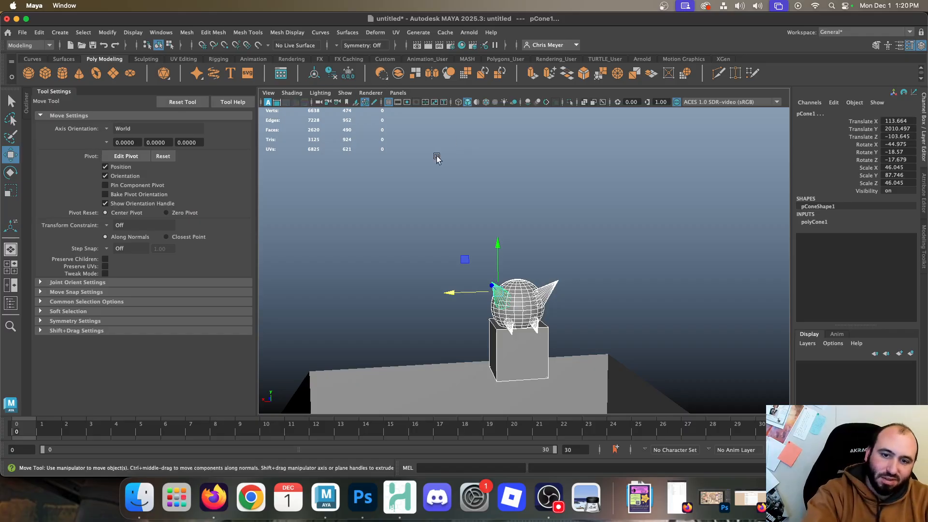
right_click_drag(610, 296, 483, 231, "alt")
key("w")
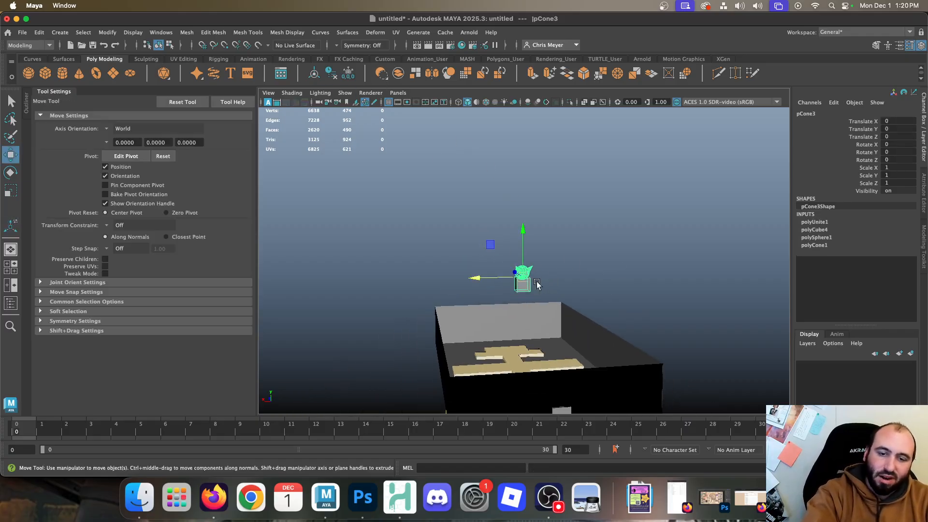
Move the combined figure down toward the wide entrance platform, to Y about -1530 and Z about -1737
left_click_drag(537, 285, 585, 320, "alt")
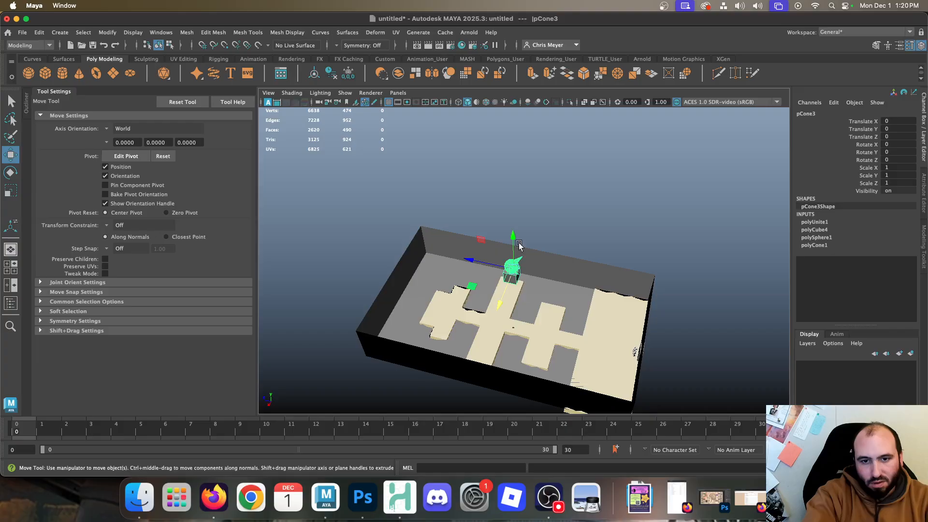
left_click_drag(519, 245, 561, 349)
right_click_drag(552, 344, 621, 390, "alt")
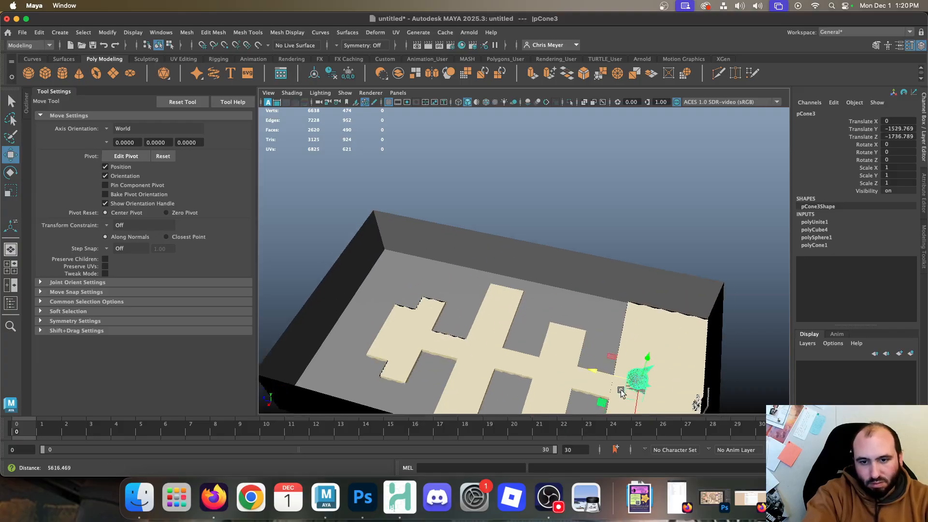
Shift the figure to one side of the entrance walkway at X about 312 and Z about -1617
middle_click_drag(621, 389, 390, 227, "alt")
right_click_drag(390, 227, 541, 309, "alt")
right_click_drag(360, 271, 471, 348, "alt")
middle_click_drag(406, 312, 565, 266, "alt")
right_click_drag(421, 217, 501, 272, "alt")
right_click_drag(332, 205, 597, 259, "alt")
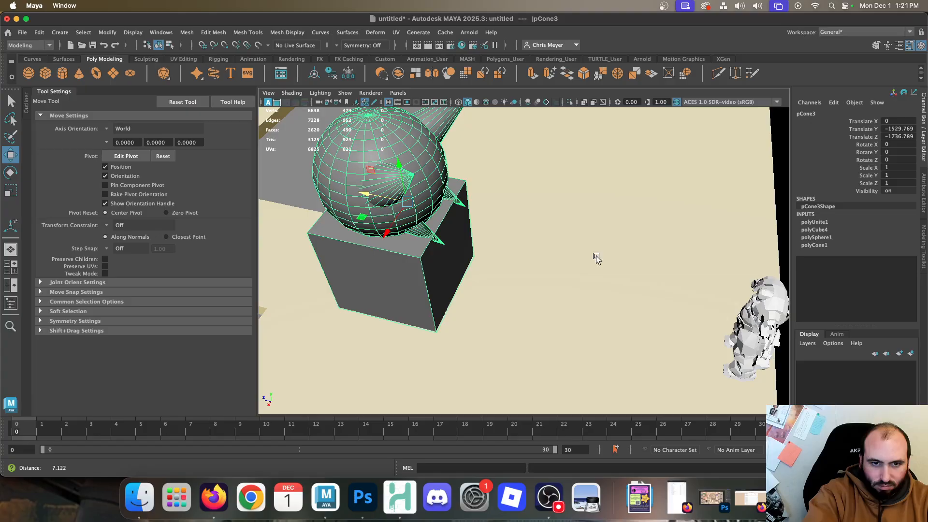
right_click_drag(435, 213, 632, 269, "alt")
right_click_drag(473, 217, 711, 271, "alt")
right_click_drag(387, 194, 531, 236, "alt")
key("f")
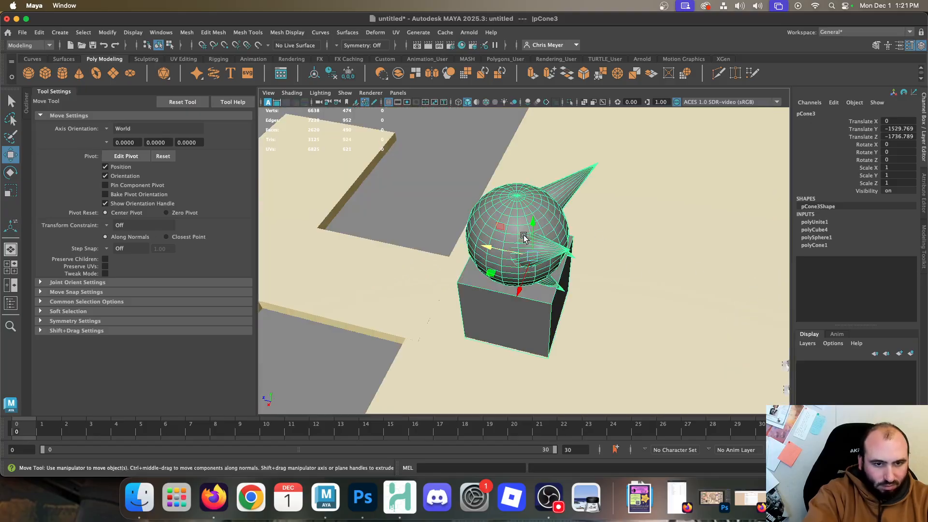
right_click_drag(614, 314, 808, 313, "alt")
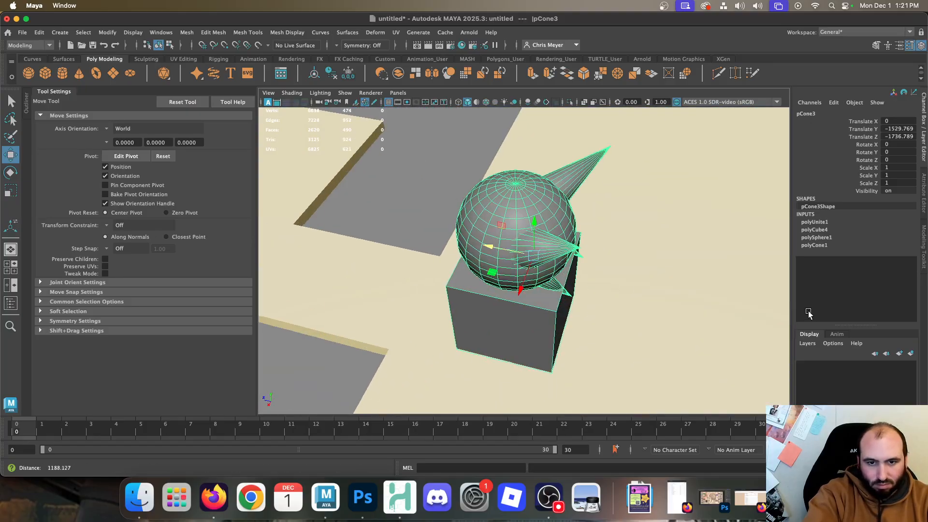
left_click_drag(641, 280, 569, 269, "alt")
left_click_drag(479, 261, 373, 273)
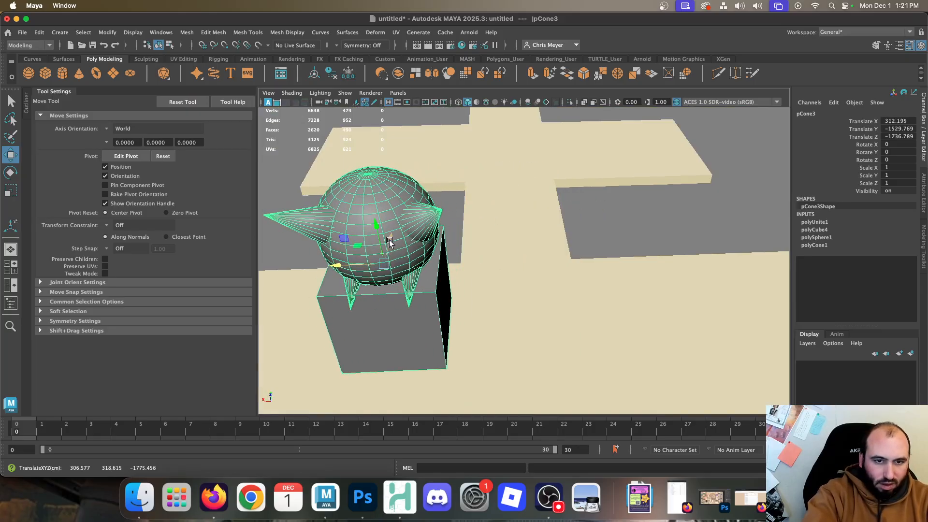
left_click_drag(389, 243, 328, 233)
Scale the figure uniformly to about 0.543 and lower it to Y about -1657
key("r")
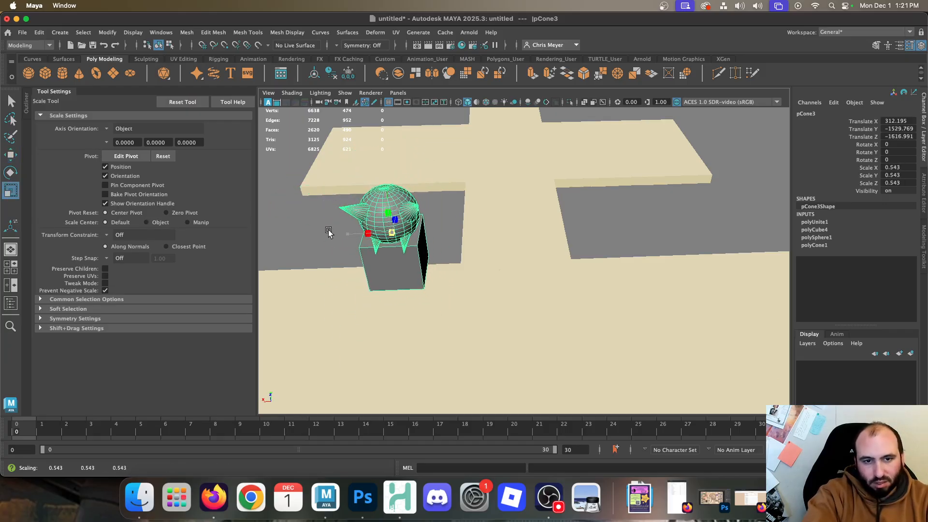
key("w")
left_click_drag(389, 199, 395, 238)
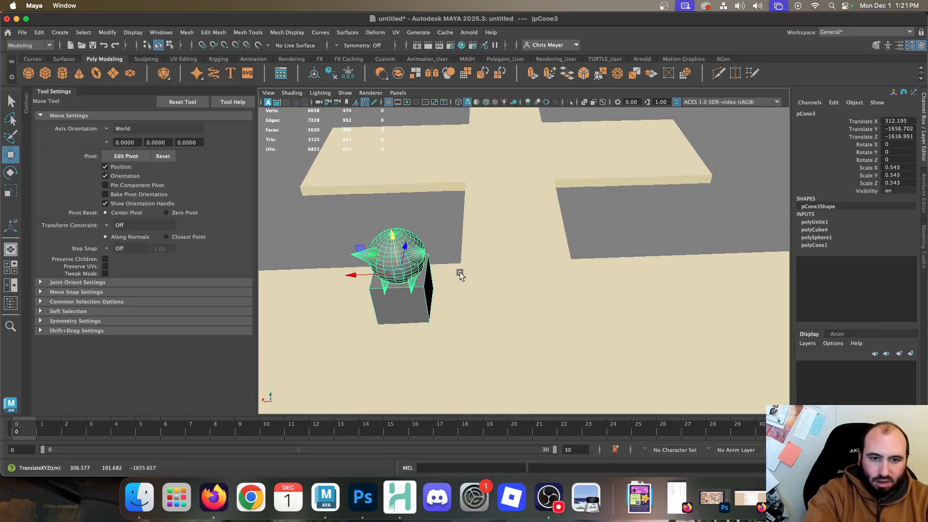
Duplicate the figure and move the copy along X to the opposite side of the entrance walkway
key("ctrl+d")
left_click_drag(353, 276, 582, 296)
left_click(377, 213)
scroll(526, 304, "down", 10)
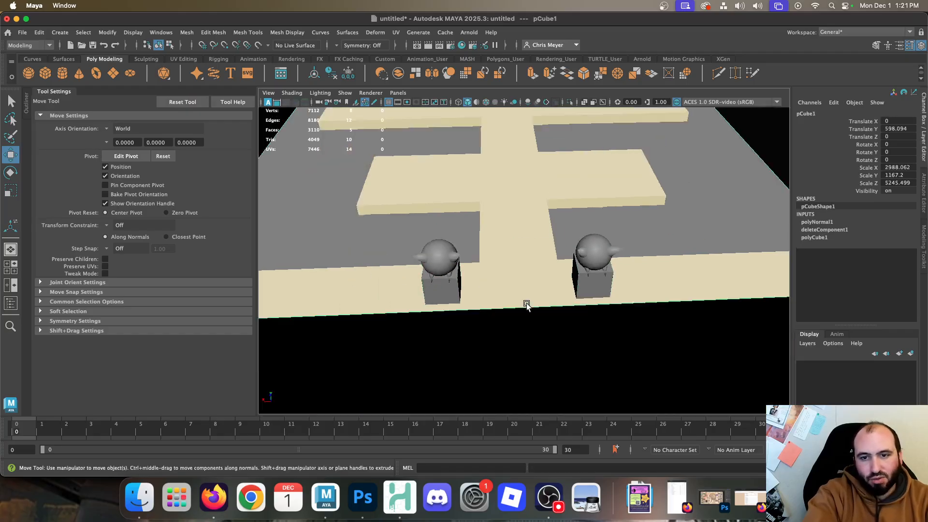
left_click_drag(656, 300, 497, 297, "alt")
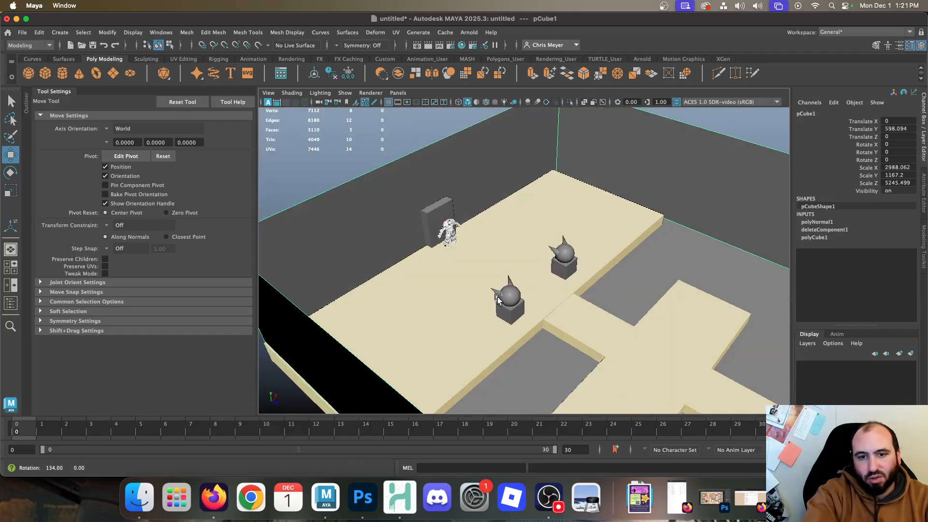
After checking the Pewter Gym map in Firefox, create a polygon sphere in Maya scaled uniformly to about 130 at Y about 75
left_click(214, 497)
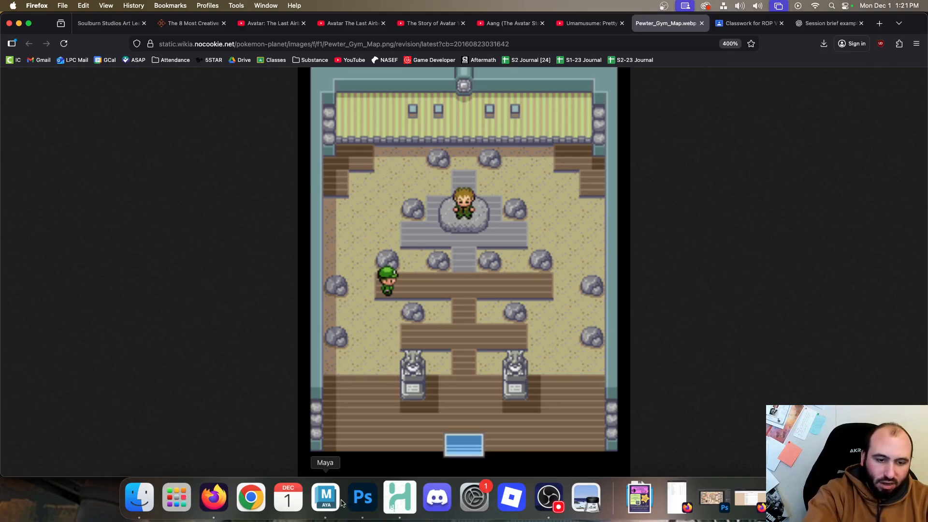
left_click(324, 498)
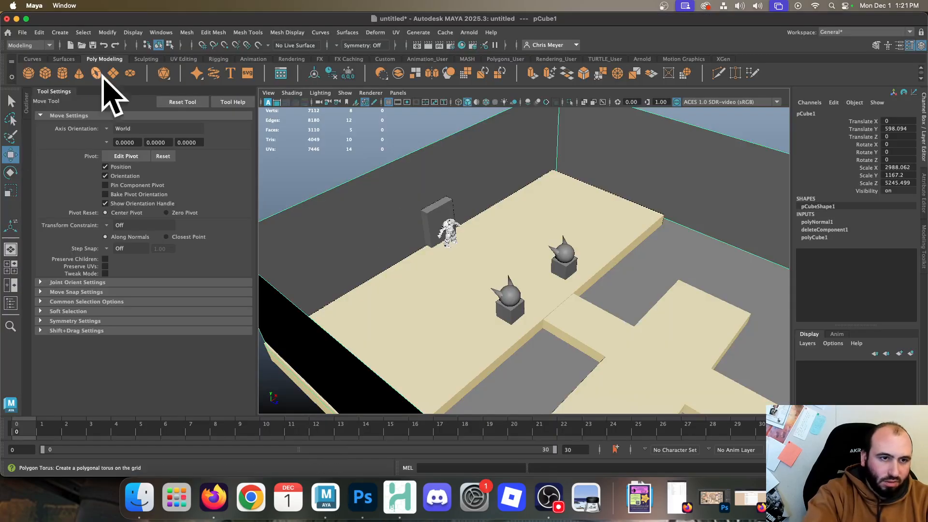
left_click(40, 74)
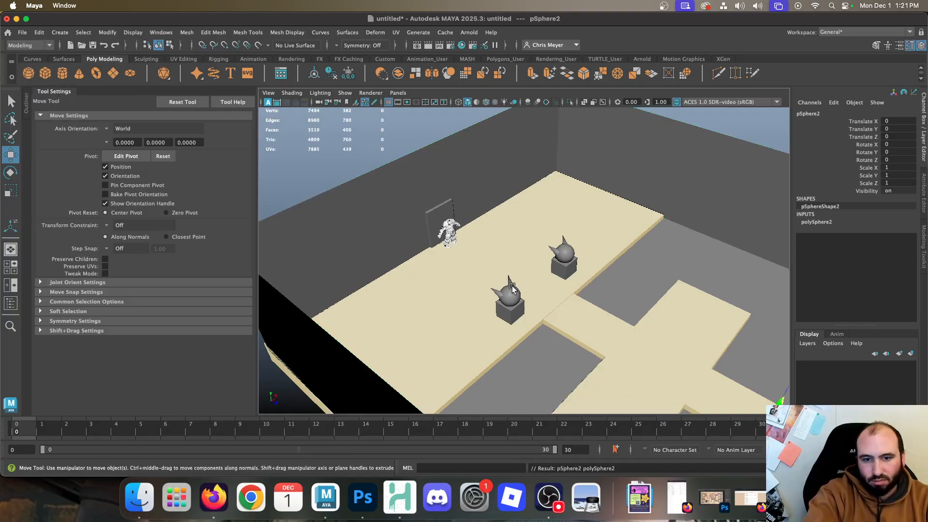
left_click_drag(604, 377, 614, 289, "alt")
key("r")
left_click_drag(699, 250, 720, 247)
key("w")
mouse_move(701, 216)
left_mouse_down()
mouse_move(706, 181)
mouse_move(705, 201)
left_mouse_up()
key("r")
left_click_drag(699, 236, 711, 235)
Place the sphere beside the central walkway, following the map in Firefox, at X about 382, Y about -7, Z about -162
left_click_drag(529, 289, 498, 246, "alt")
key("w")
left_click_drag(423, 199, 353, 199)
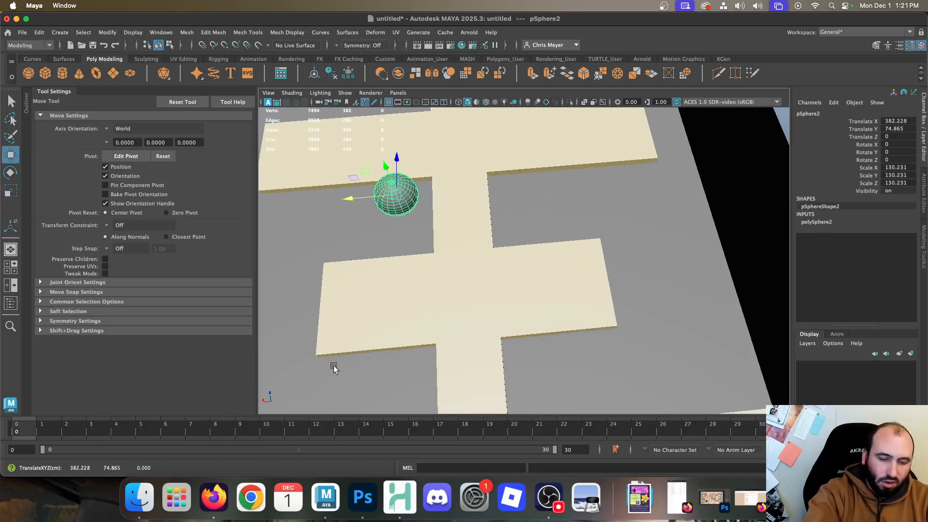
left_click(213, 495)
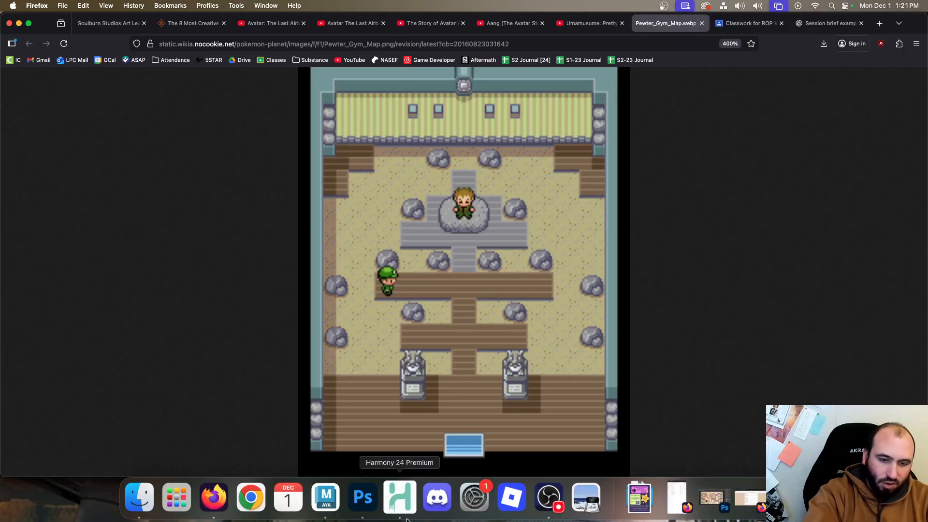
left_click(326, 497)
middle_click_drag(367, 311, 655, 407, "alt")
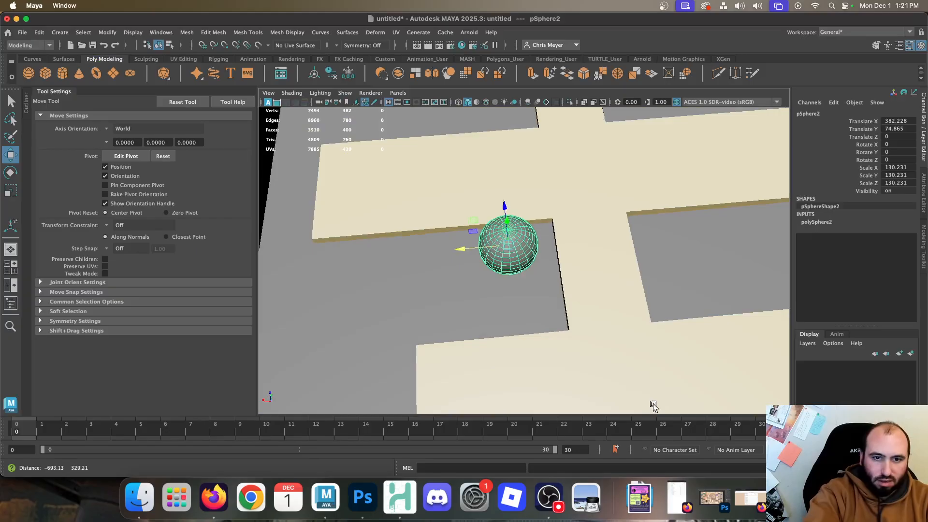
mouse_move(537, 275)
left_mouse_down("alt")
mouse_move(535, 226)
mouse_move(551, 281)
left_mouse_up("alt")
left_click_drag(576, 342, 613, 349, "alt")
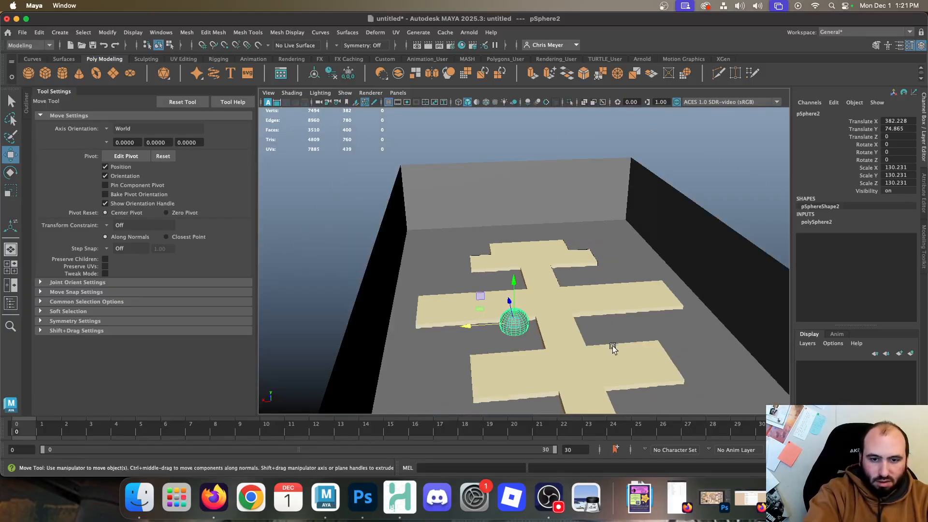
key("f")
left_click_drag(537, 213, 538, 353)
scroll(567, 263, "down", 5)
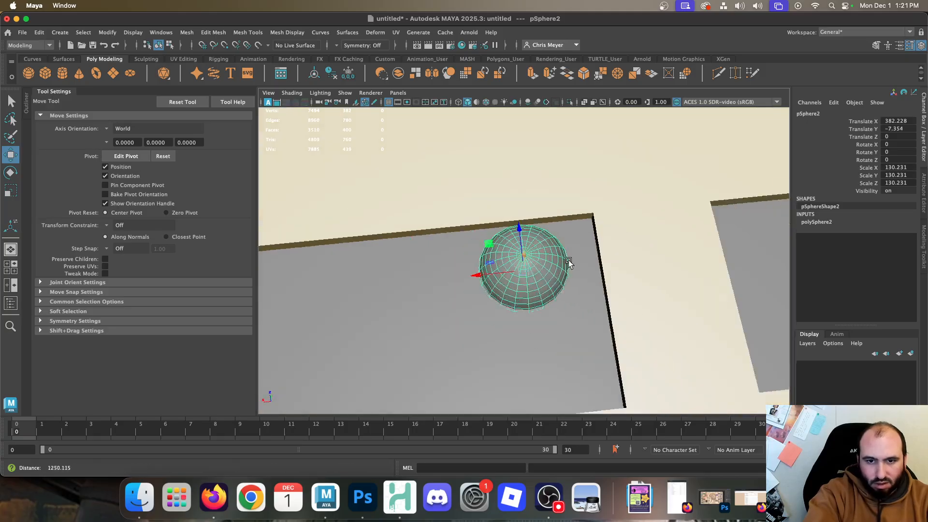
left_click_drag(530, 255, 564, 320)
Duplicate the sphere and move the copy out near the side wall at X about 1362, Z about 21
key("super+d")
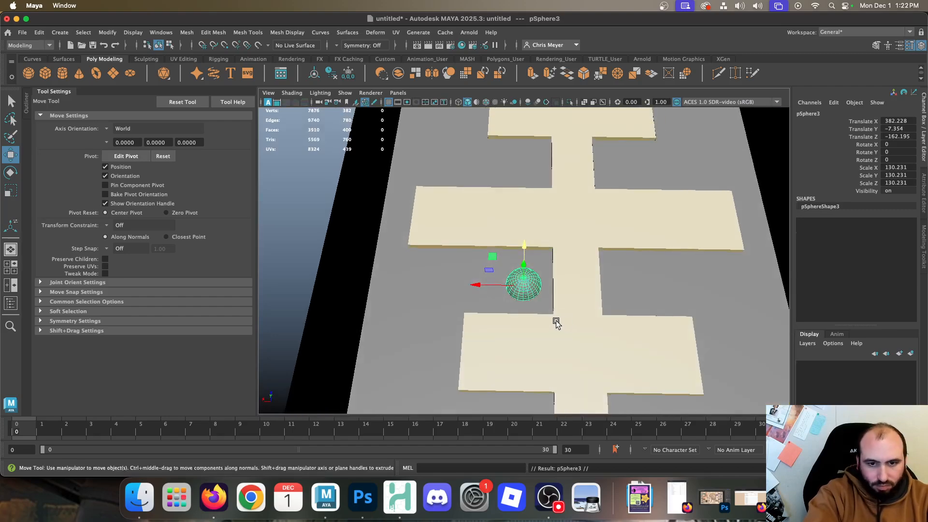
left_click_drag(471, 283, 405, 222)
left_click_drag(363, 266, 356, 265)
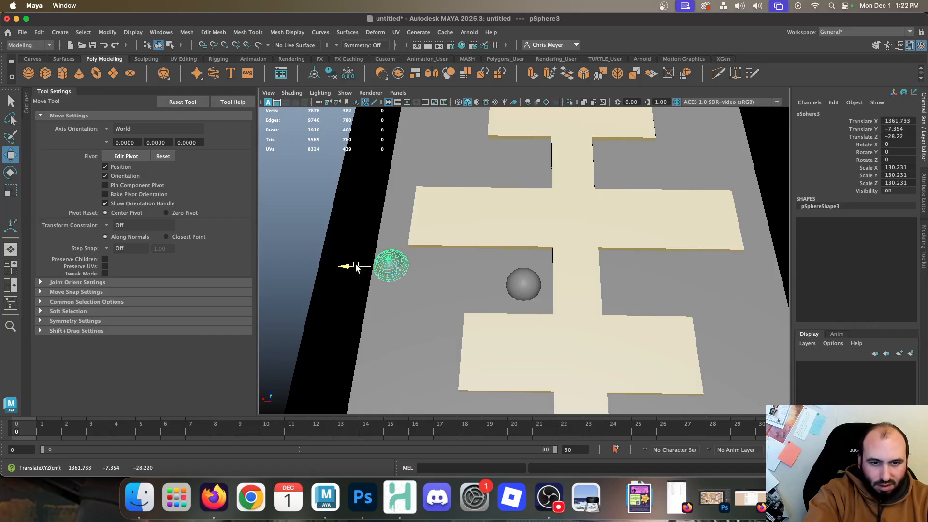
left_click_drag(399, 233, 392, 323)
Duplicate the outer sphere and place the copy nearer the entrance platform at X about 1172
key("ctrl+d")
left_click_drag(331, 365, 360, 371)
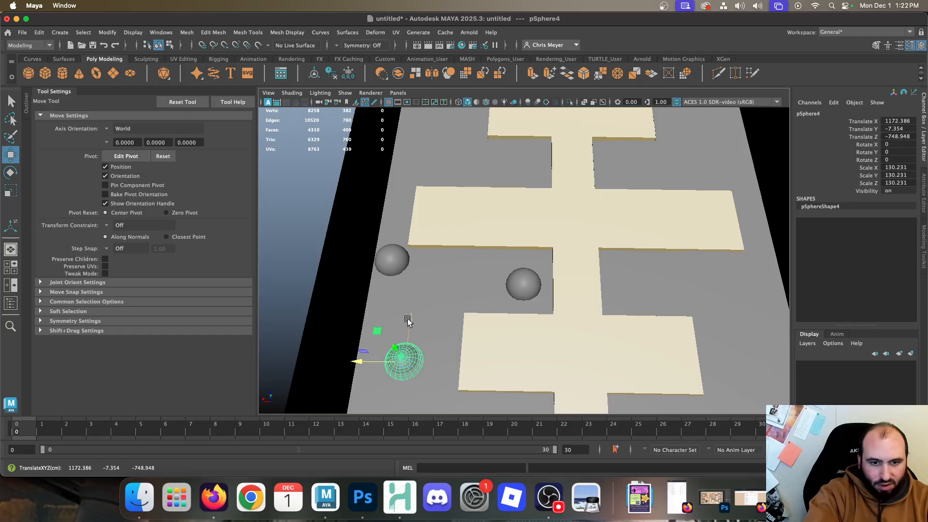
left_click_drag(408, 321, 414, 302)
Duplicate the three spheres, group the copies, and mirror the group across the walkway with Scale X -1
left_click(391, 261, "shift")
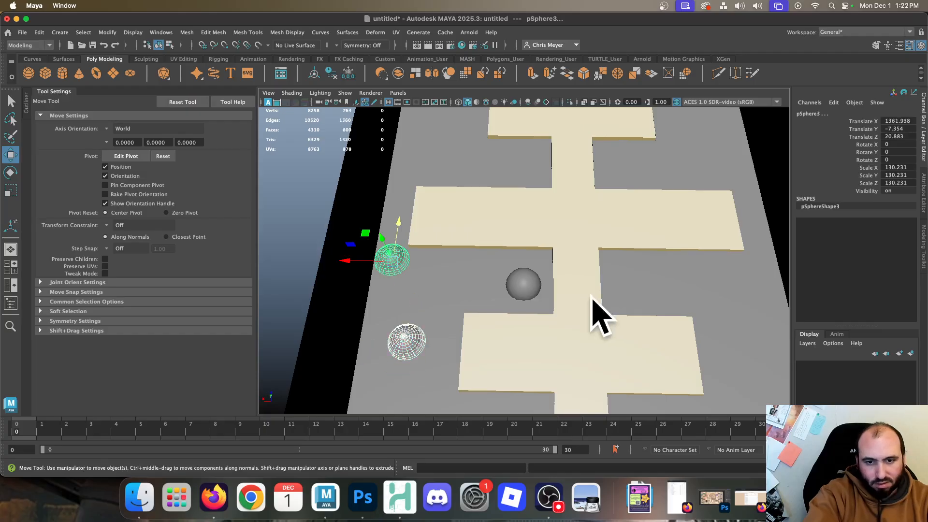
left_click(524, 281, "shift")
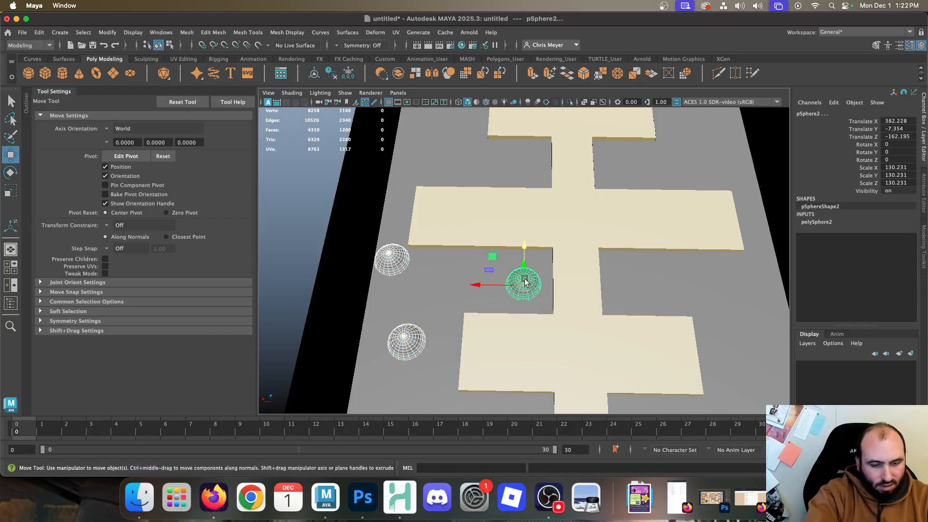
key("super+d")
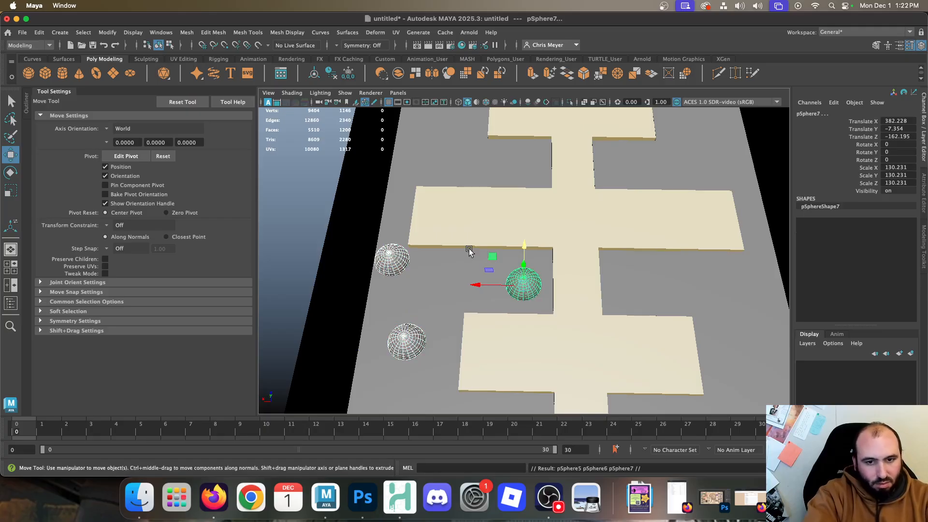
key("super+g")
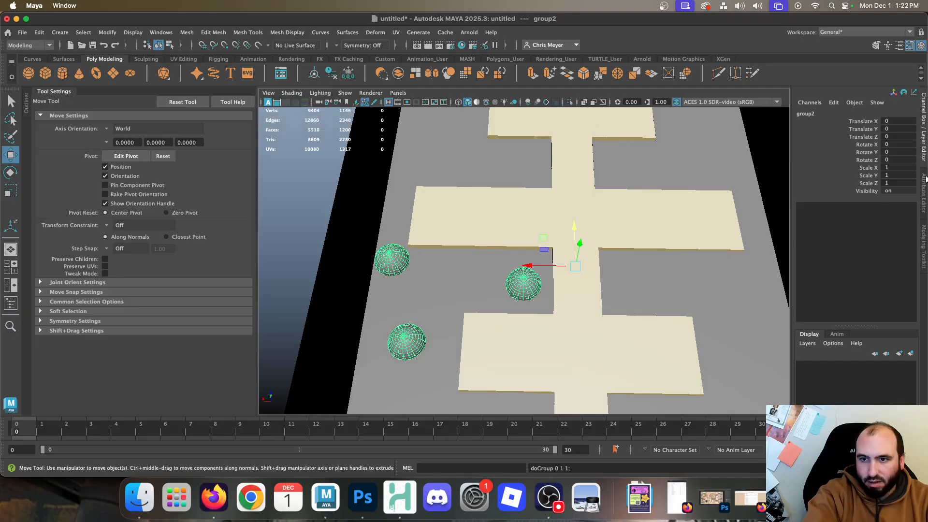
key("Return")
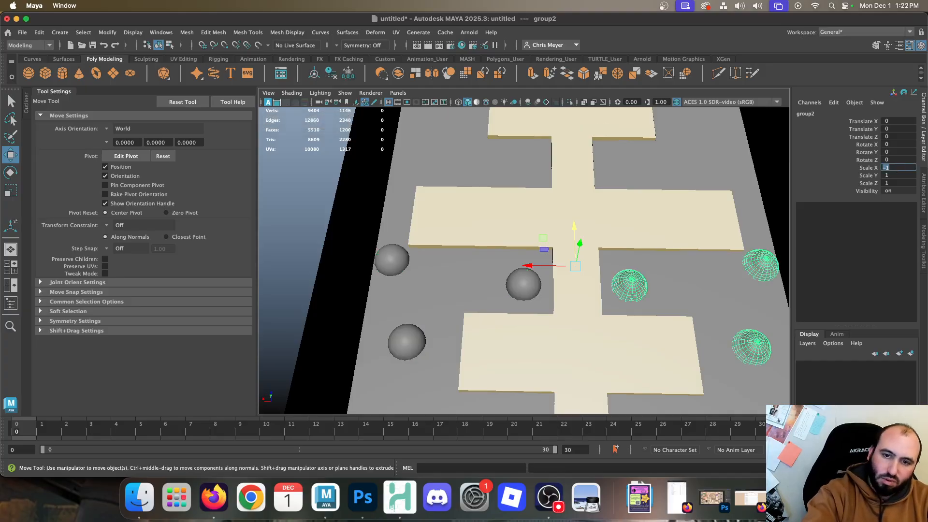
right_click_drag(638, 155, 598, 143, "alt")
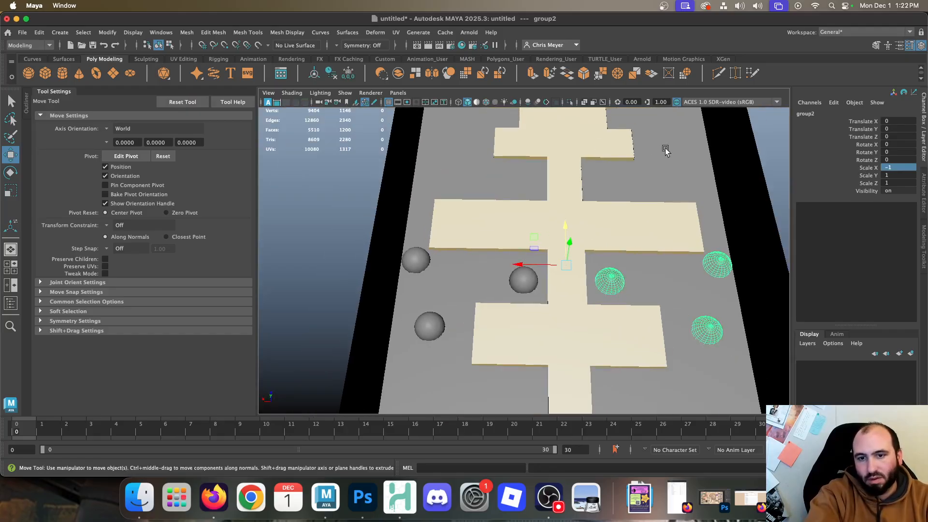
middle_click_drag(667, 149, 584, 187, "alt")
left_click(707, 183)
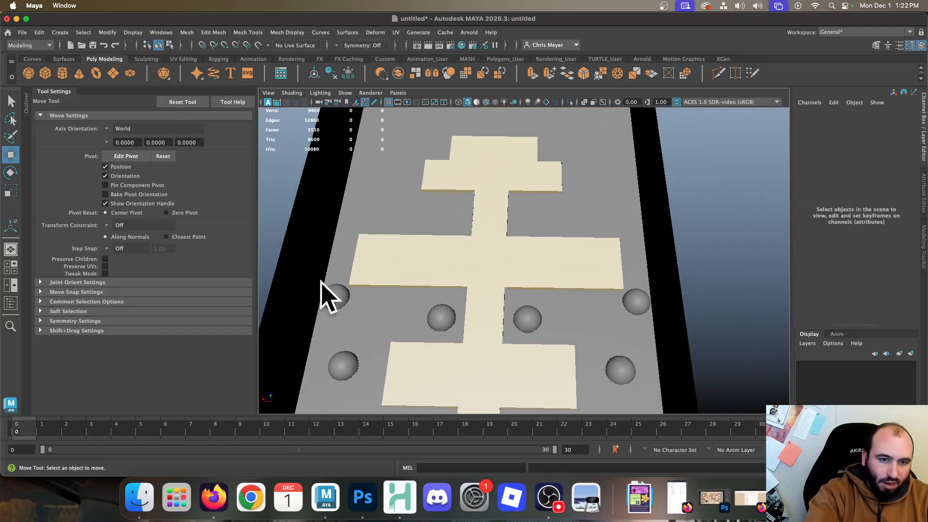
Following the map in Firefox, duplicate the inner sphere to Z about 948, and duplicate that copy outward to X about 1207
left_click(214, 498)
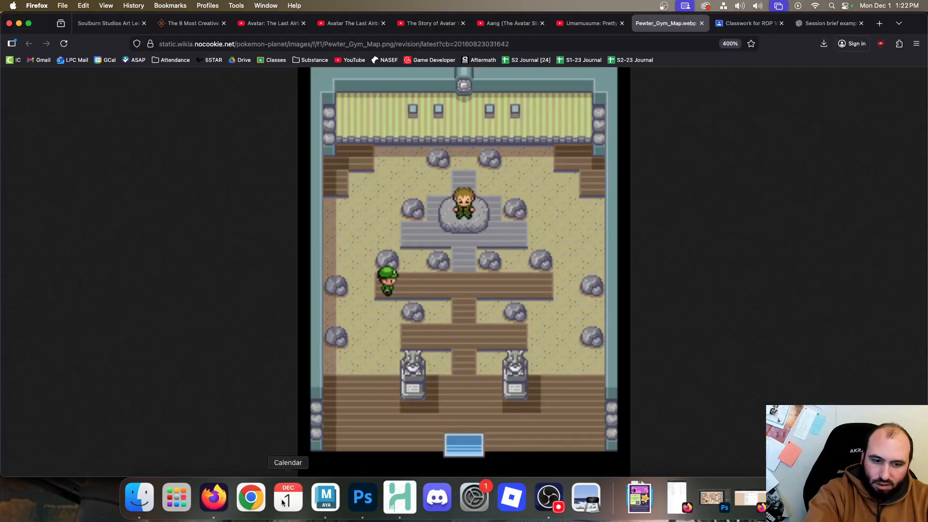
left_click(326, 498)
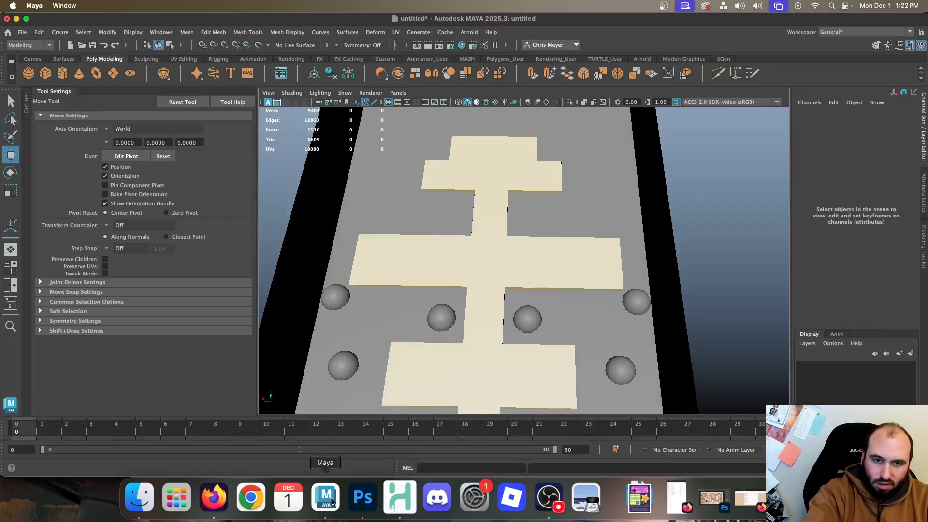
left_click(439, 324)
key("ctrl+d")
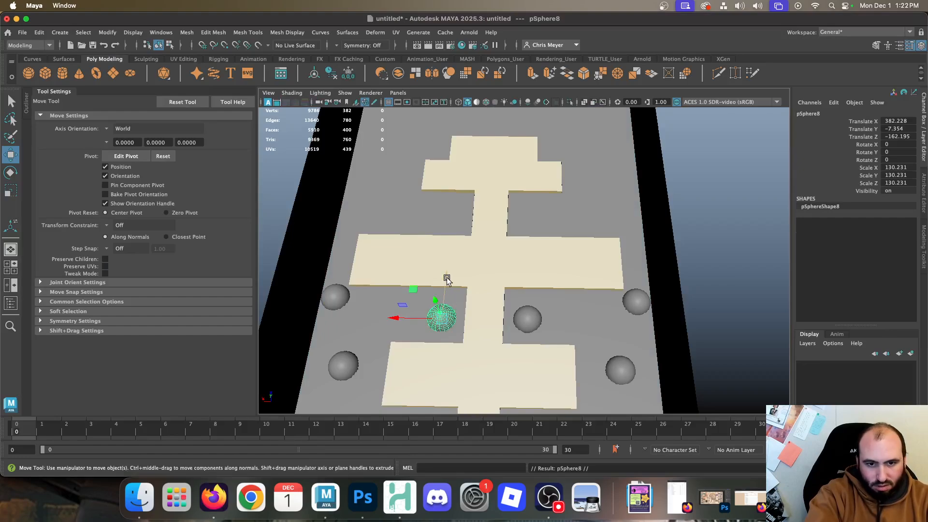
left_click_drag(445, 277, 467, 183)
key("ctrl+d")
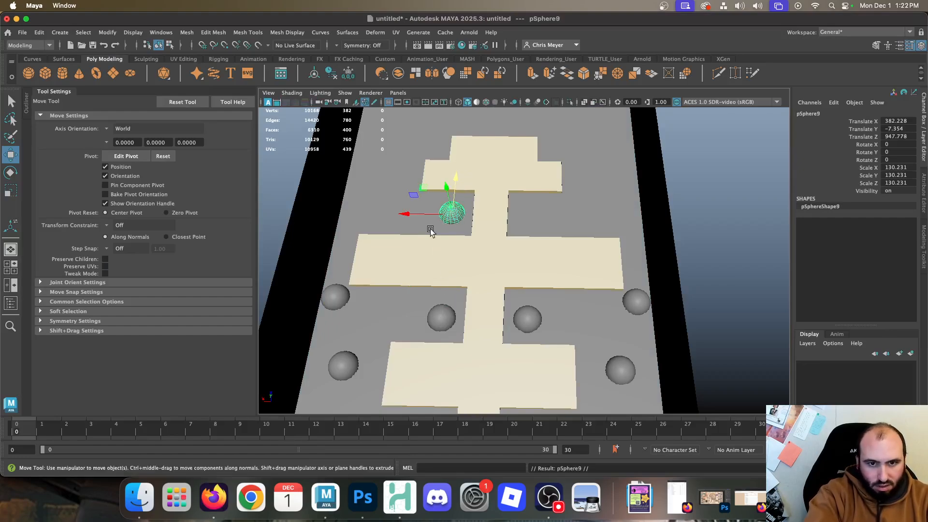
left_click_drag(407, 213, 323, 213)
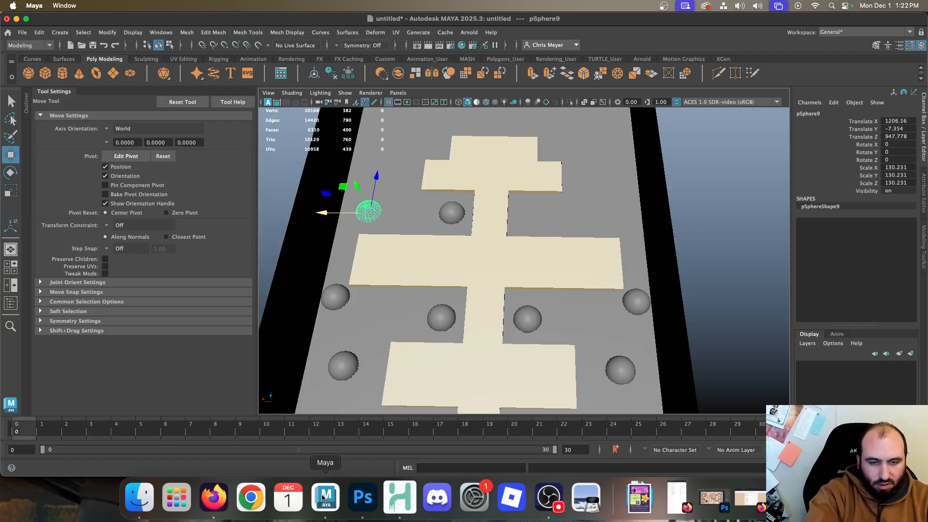
Following the map in Firefox, duplicate the outer sphere and place the copy beside the far platform at X about 652, Z about 1811
left_click(215, 499)
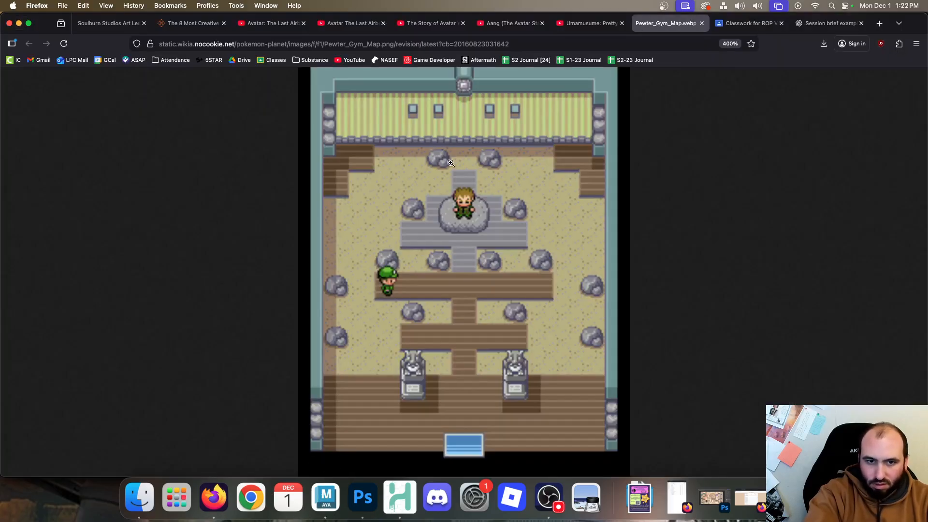
left_click(333, 500)
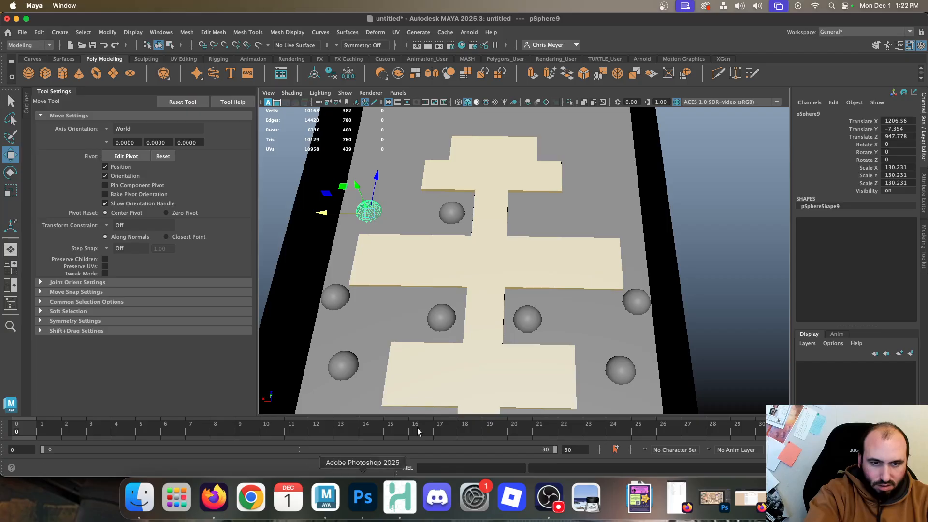
key("ctrl+d")
left_click_drag(377, 176, 391, 99)
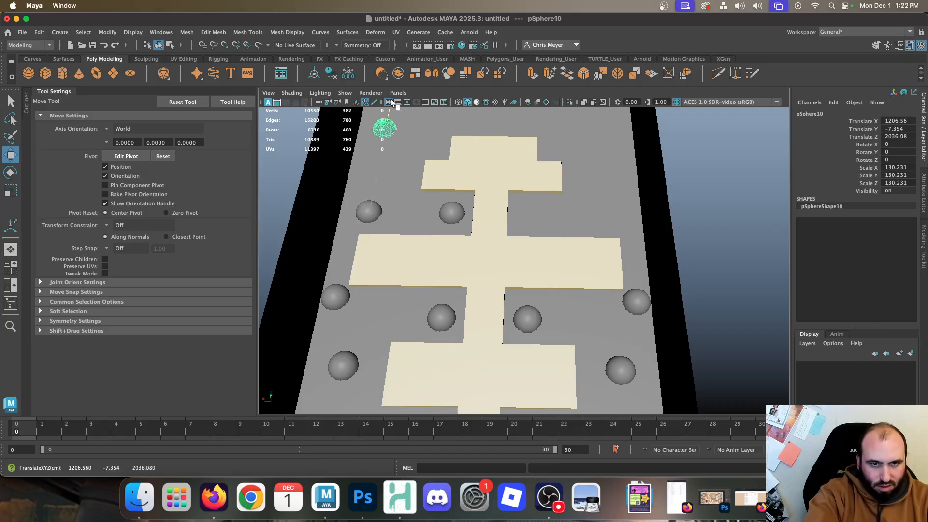
left_click_drag(342, 138, 392, 146)
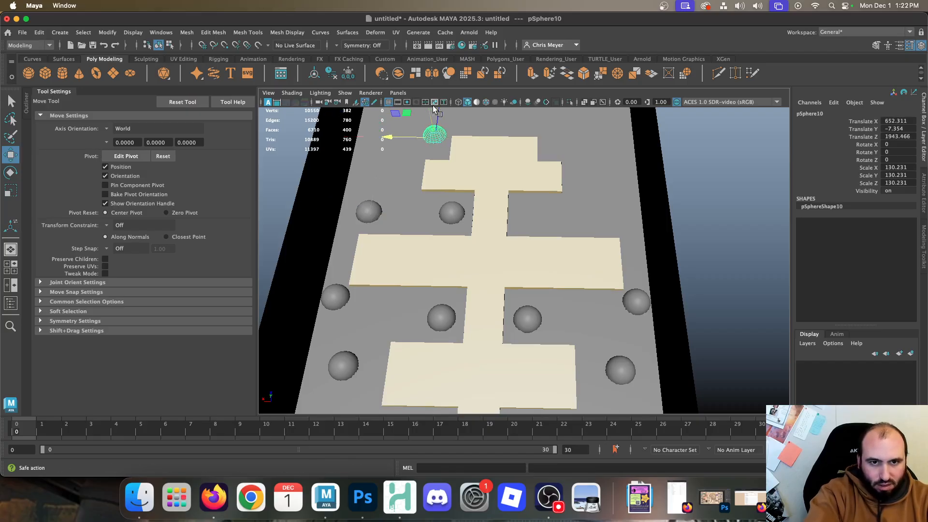
left_click_drag(434, 108, 439, 121)
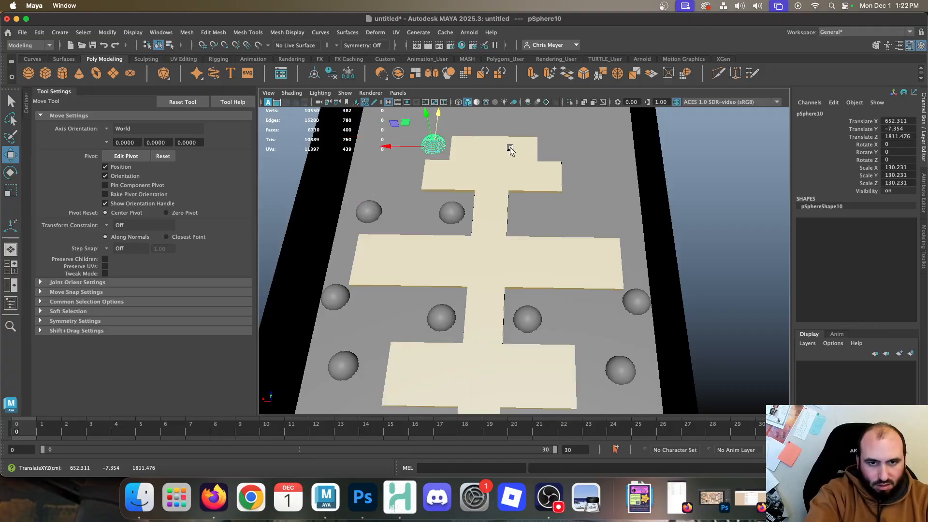
Duplicate that sphere and place the copy behind the far platform at X about 233, Z about 2184
middle_click_drag(512, 154, 488, 269, "alt")
key("ctrl+d")
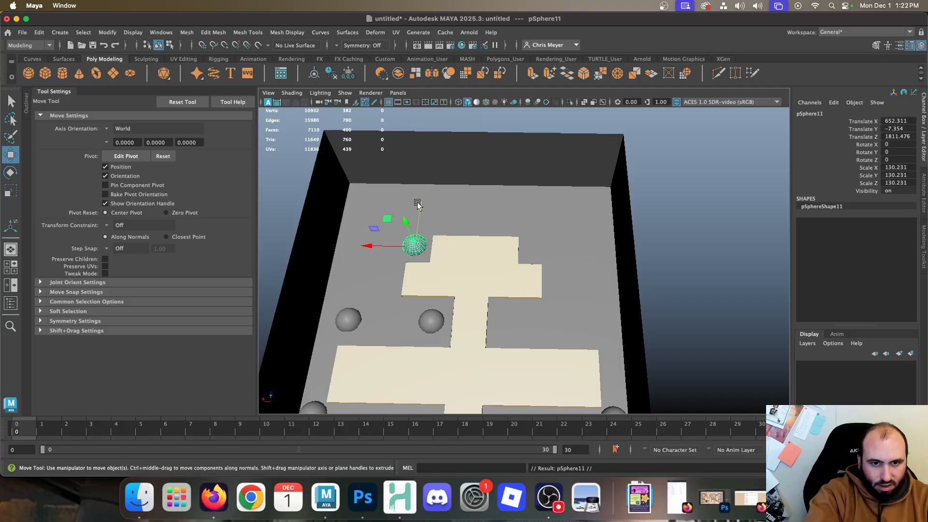
left_click_drag(419, 218, 424, 180)
left_click_drag(377, 207, 410, 207)
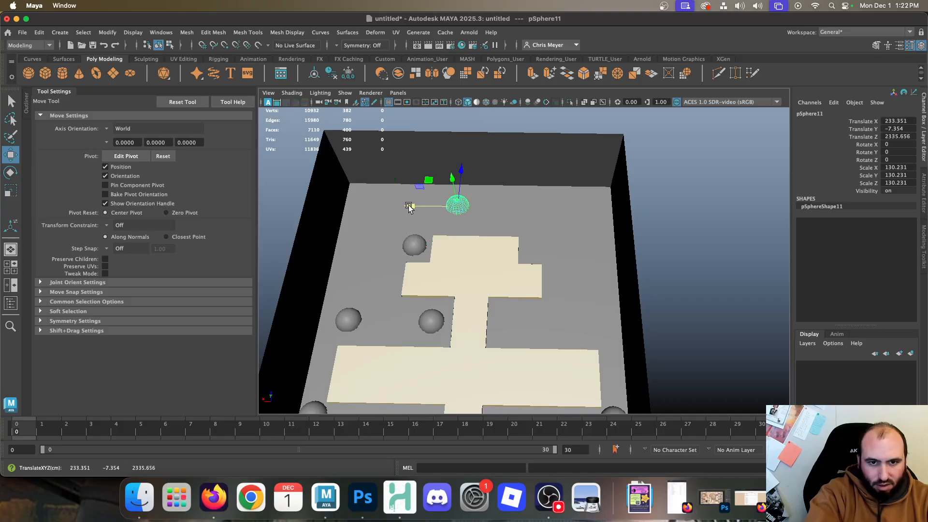
left_click_drag(462, 168, 463, 180)
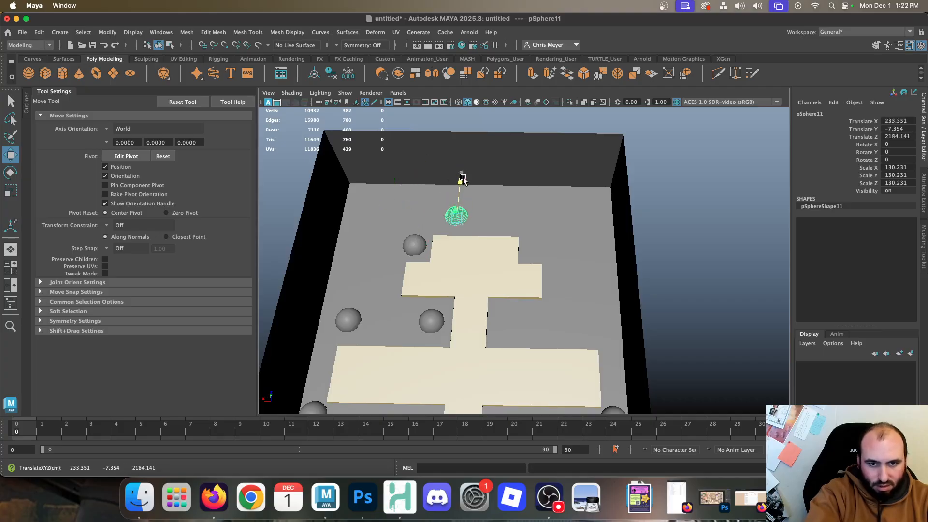
Duplicate the four spheres around the far platform, group the copies, and mirror the group across the walkway with Scale X -1
left_click(432, 321, "shift")
left_click(415, 245, "shift")
left_click(342, 319, "shift")
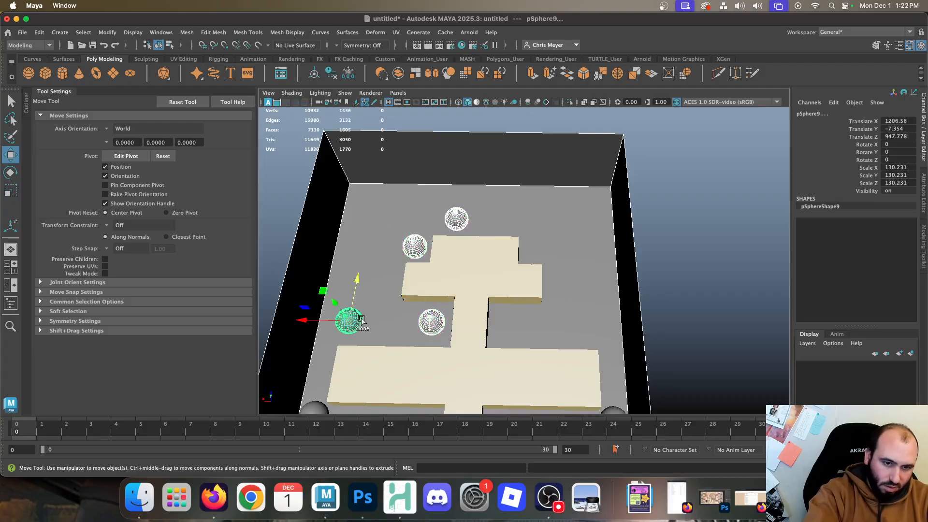
key("ctrl+d")
key("ctrl+g")
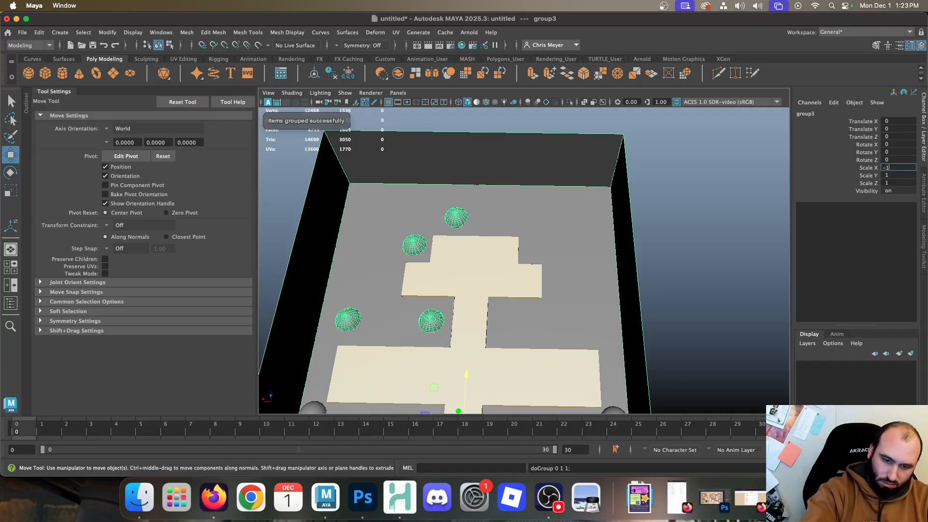
key("Return")
left_click(696, 243)
Inspect the greyboxed gym from several angles, checking the walkways, boulders, walls and entrance statues
right_click_drag(698, 301, 648, 247, "alt")
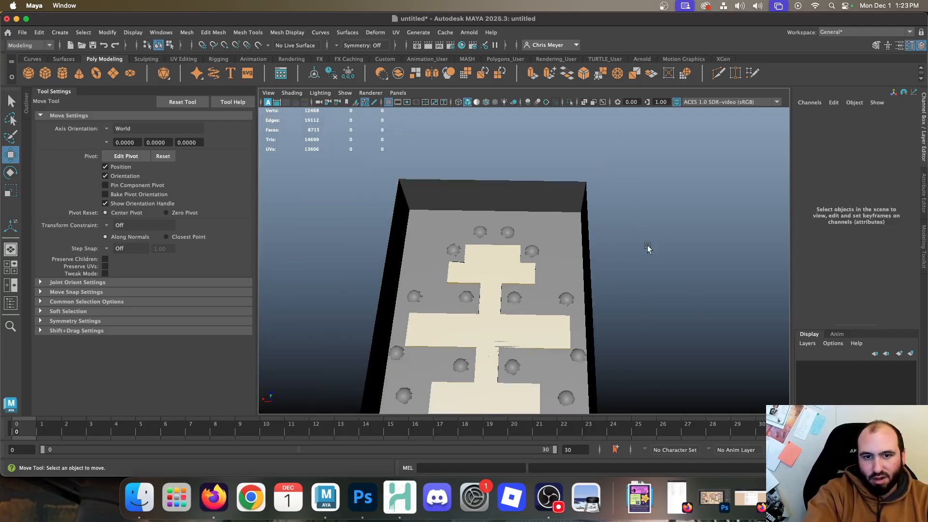
left_click_drag(648, 248, 288, 266, "alt")
middle_click_drag(288, 265, 690, 236, "alt")
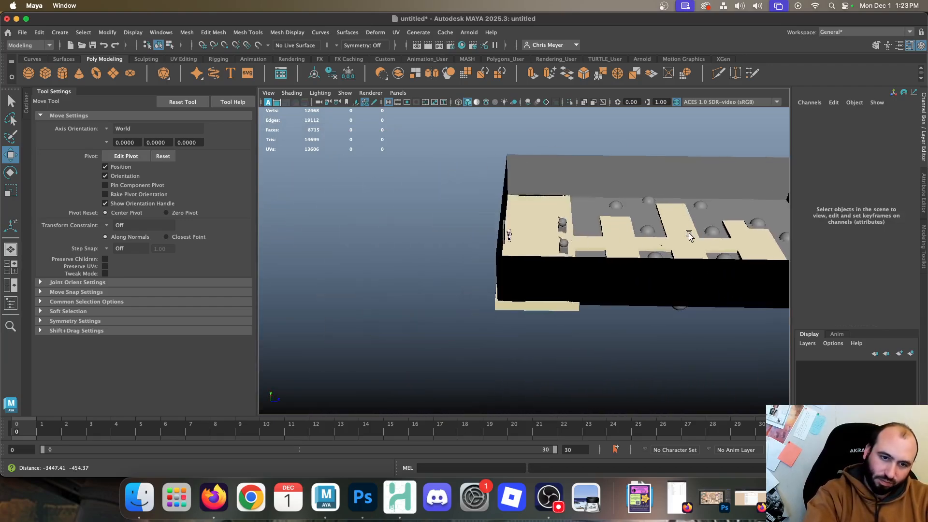
left_click_drag(592, 245, 635, 246, "alt")
middle_click_drag(634, 247, 582, 316, "alt")
right_click_drag(582, 316, 607, 319, "alt")
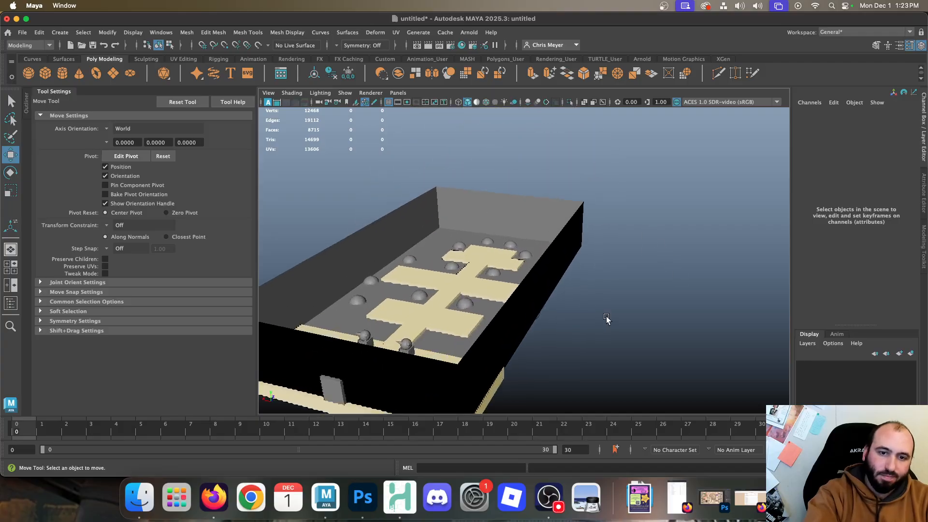
left_click_drag(607, 319, 597, 343, "alt")
right_click_drag(597, 344, 629, 313, "alt")
middle_click_drag(630, 313, 681, 352, "alt")
right_click_drag(681, 353, 391, 134, "alt")
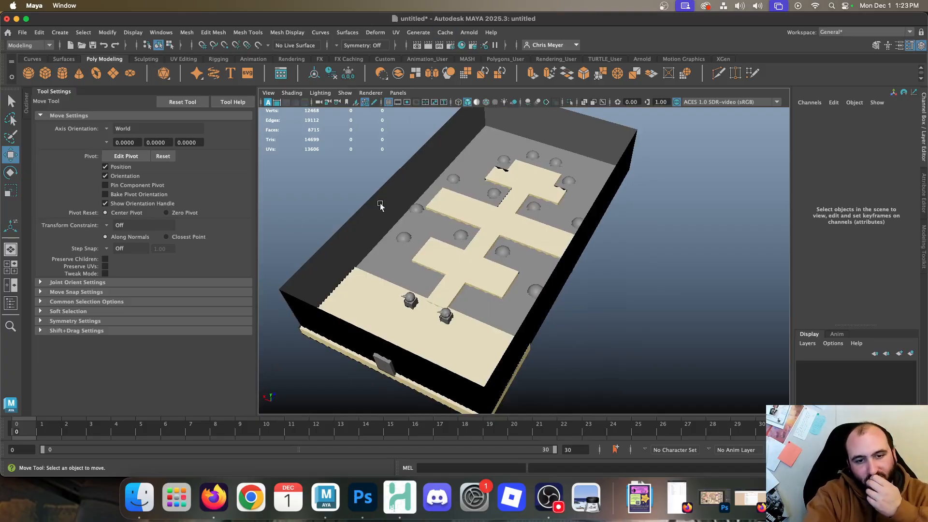
left_click_drag(678, 293, 646, 291, "alt")
scroll(635, 290, "up", 5)
scroll(725, 307, "up", 8)
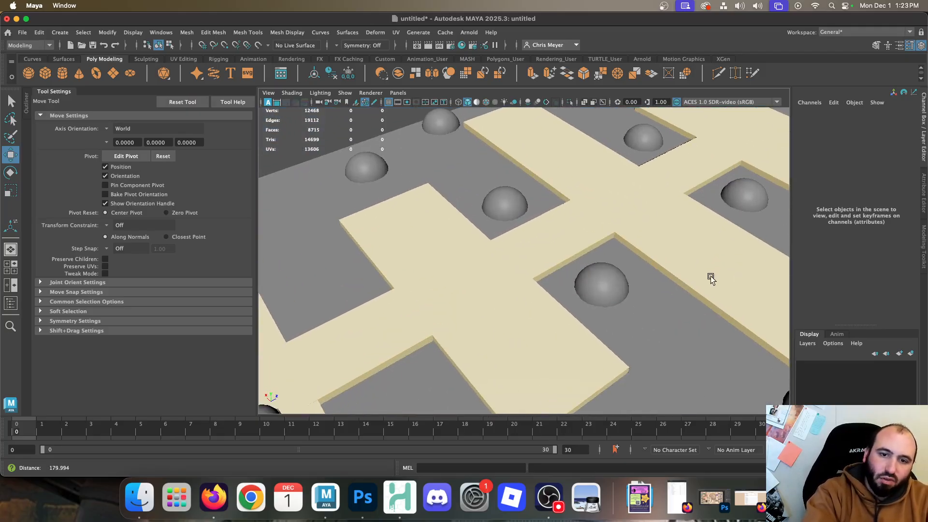
scroll(692, 301, "up", 3)
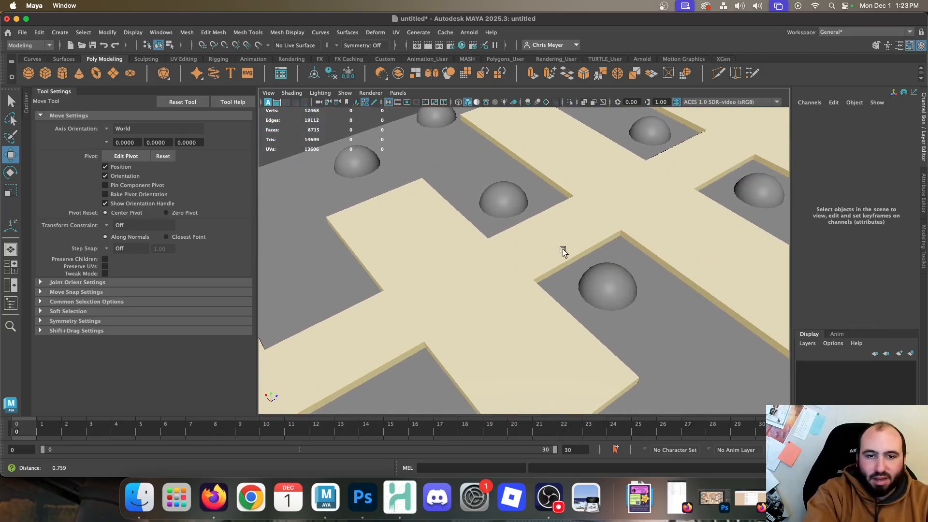
right_click_drag(563, 252, 437, 224, "alt")
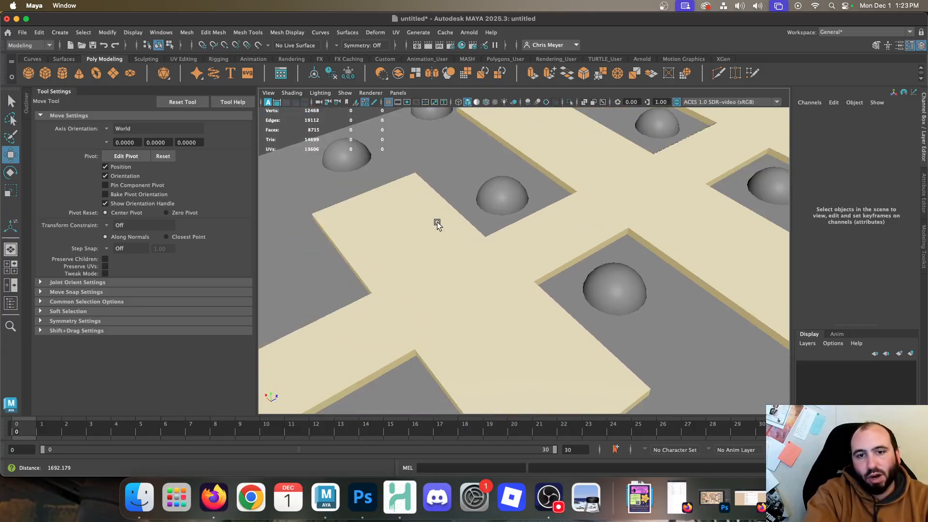
left_click_drag(437, 223, 528, 262, "alt")
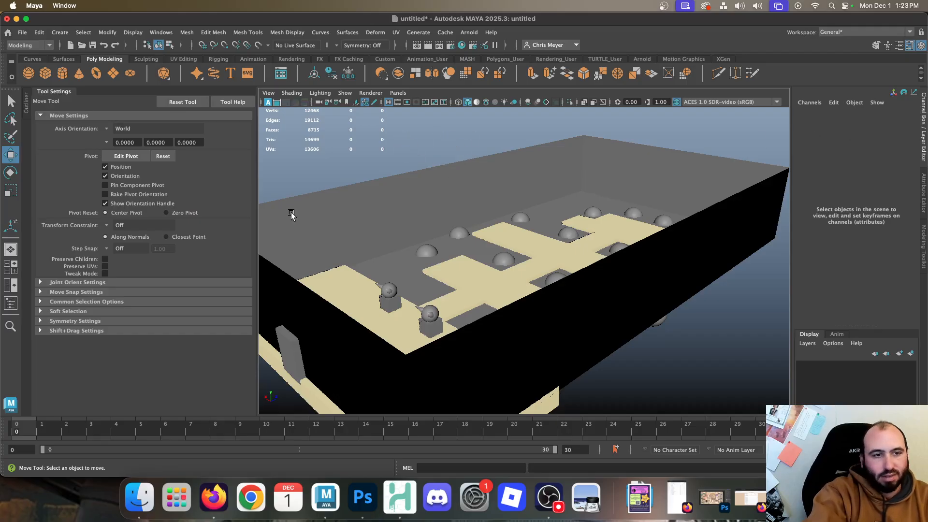
left_click_drag(341, 253, 397, 278, "alt")
Stop mirroring the Mac's screen to the N-108 display
left_click(779, 6)
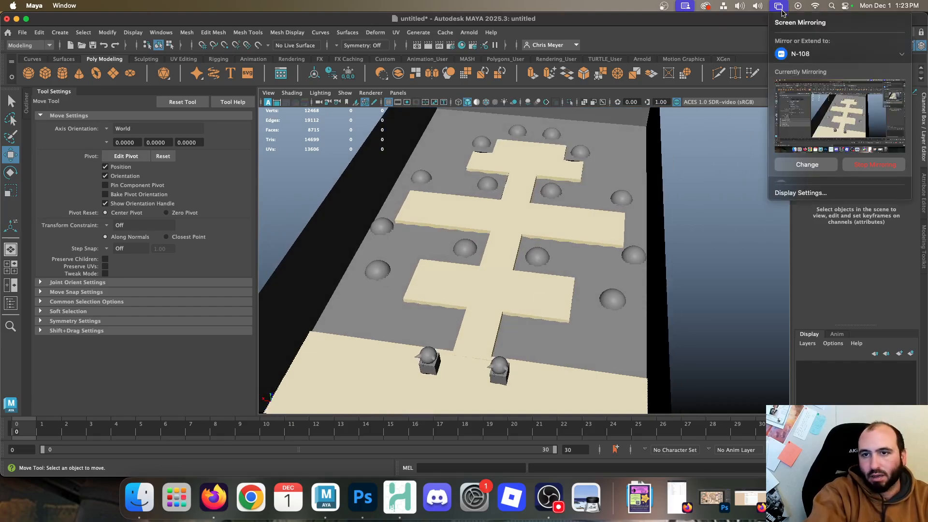
left_click(885, 167)
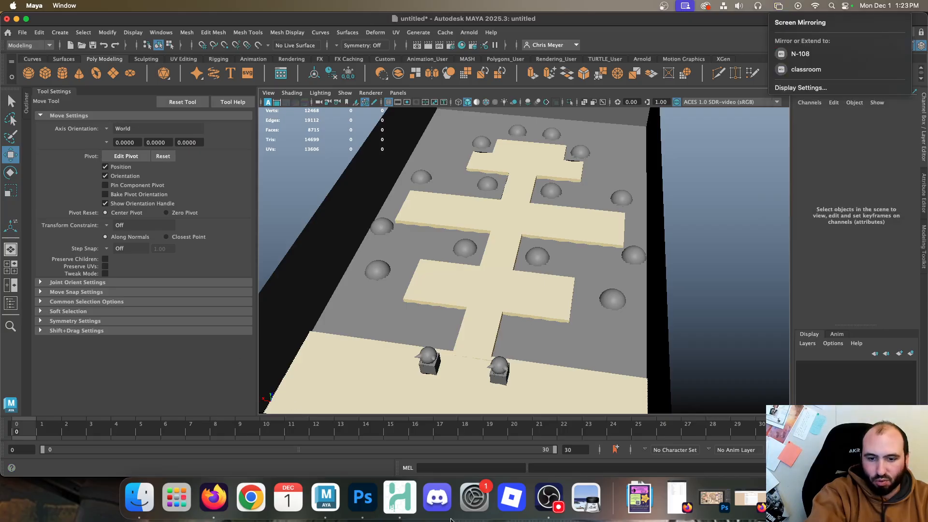